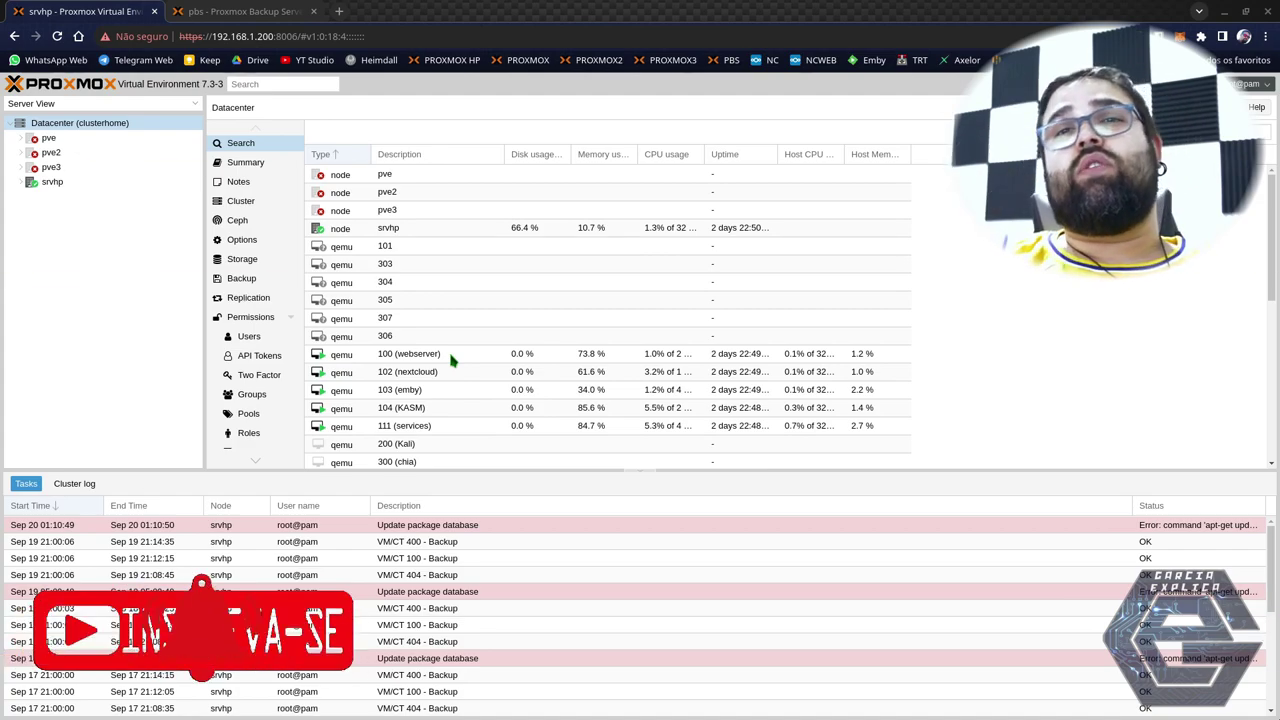
Switch to Proxmox Backup Server and view the backup groups stored in the bkp datastore.
{"action": "left_click", "coordinate": [270, 14]}
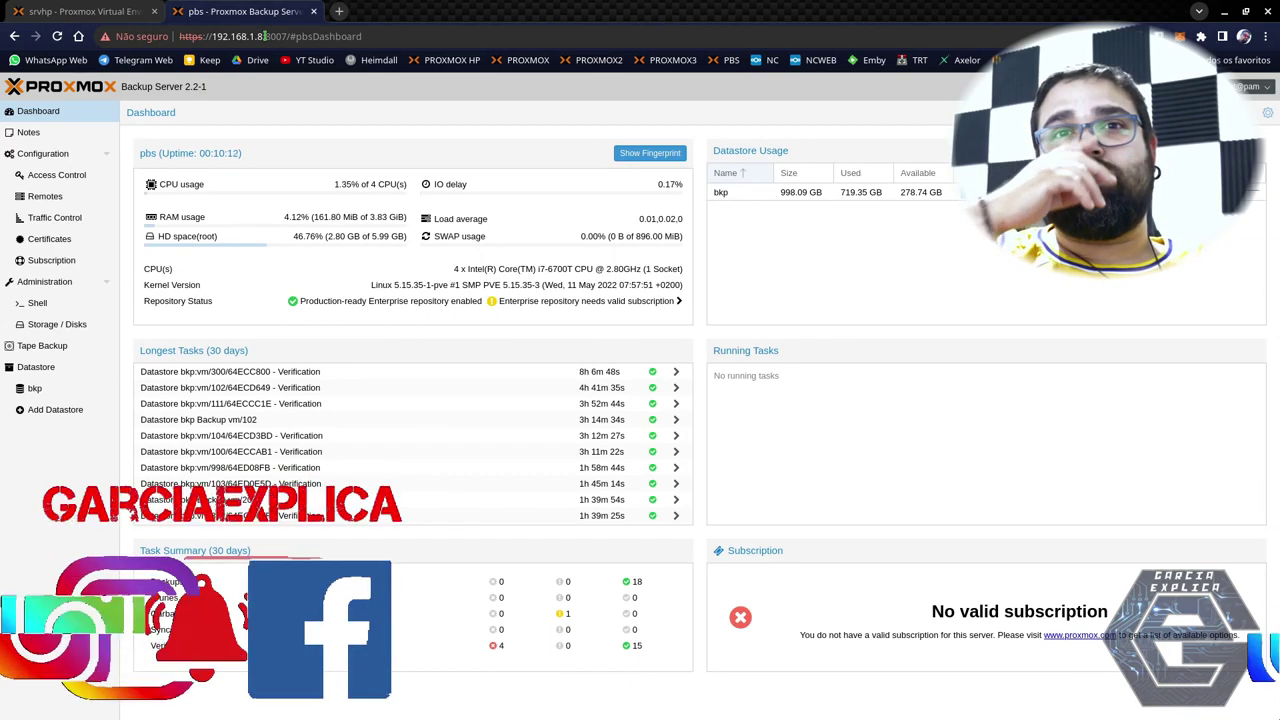
{"action": "left_click", "coordinate": [84, 11]}
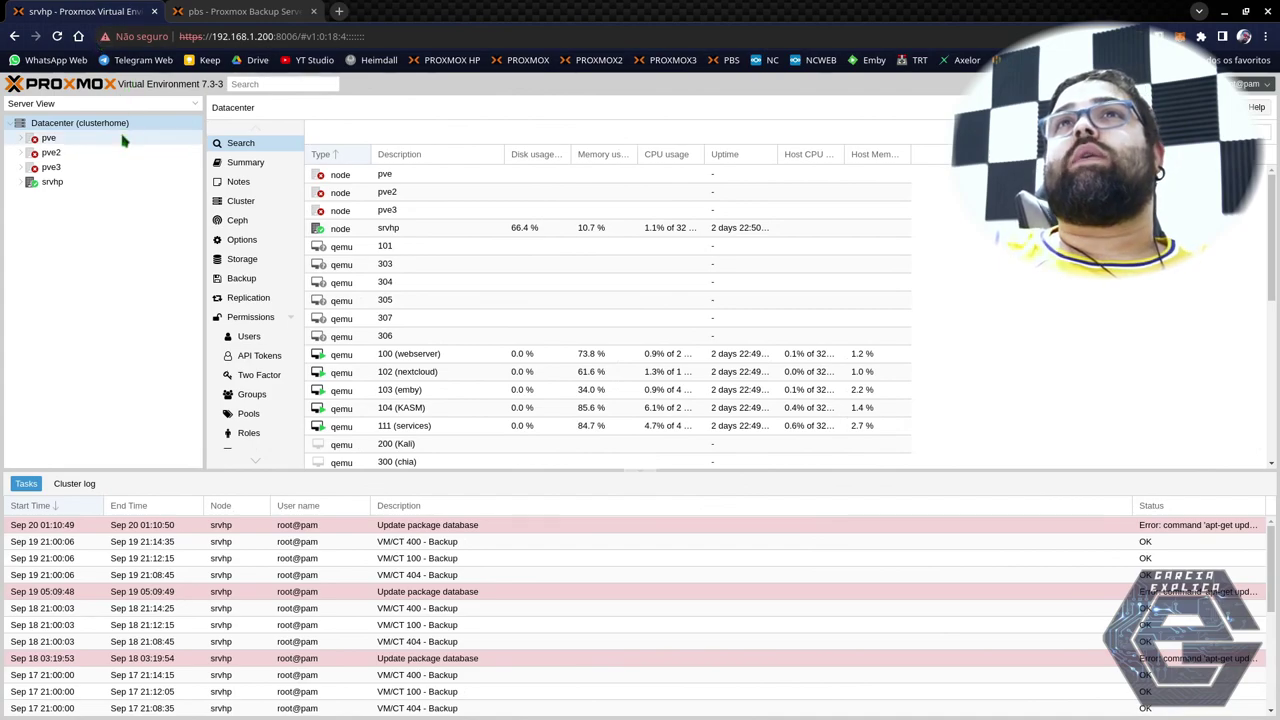
{"action": "left_click", "coordinate": [218, 10]}
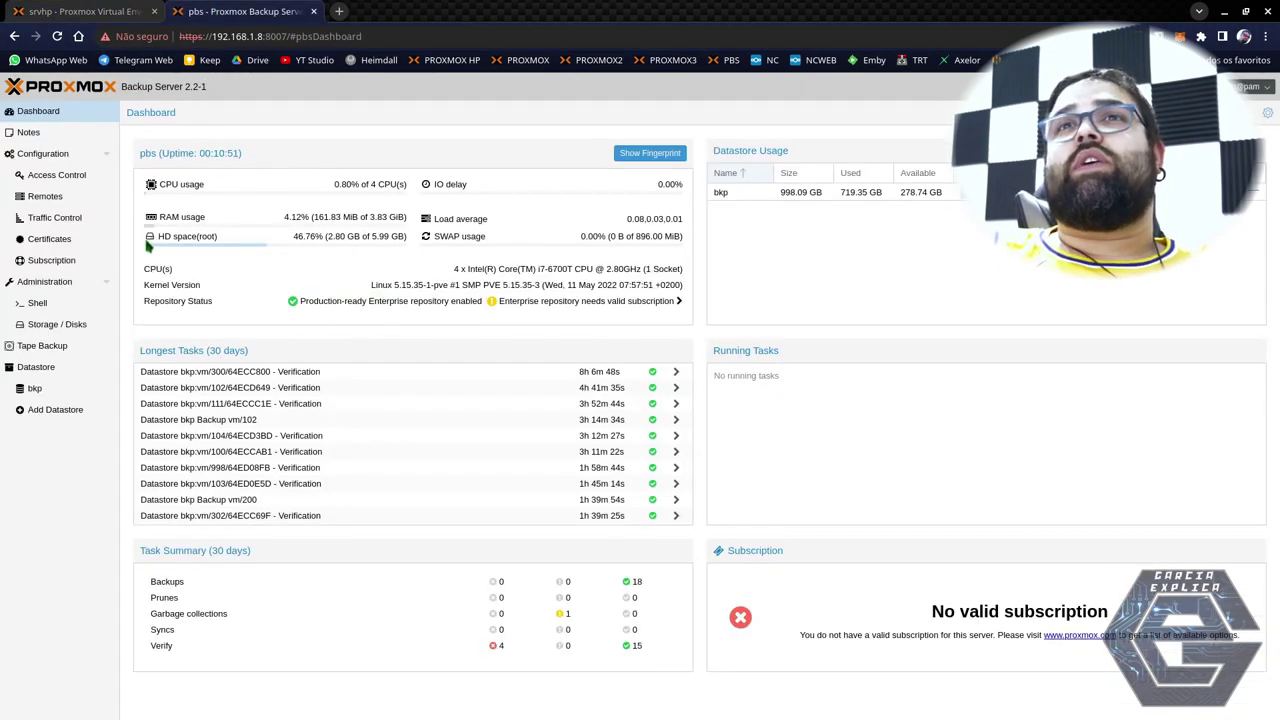
{"action": "left_click", "coordinate": [80, 10]}
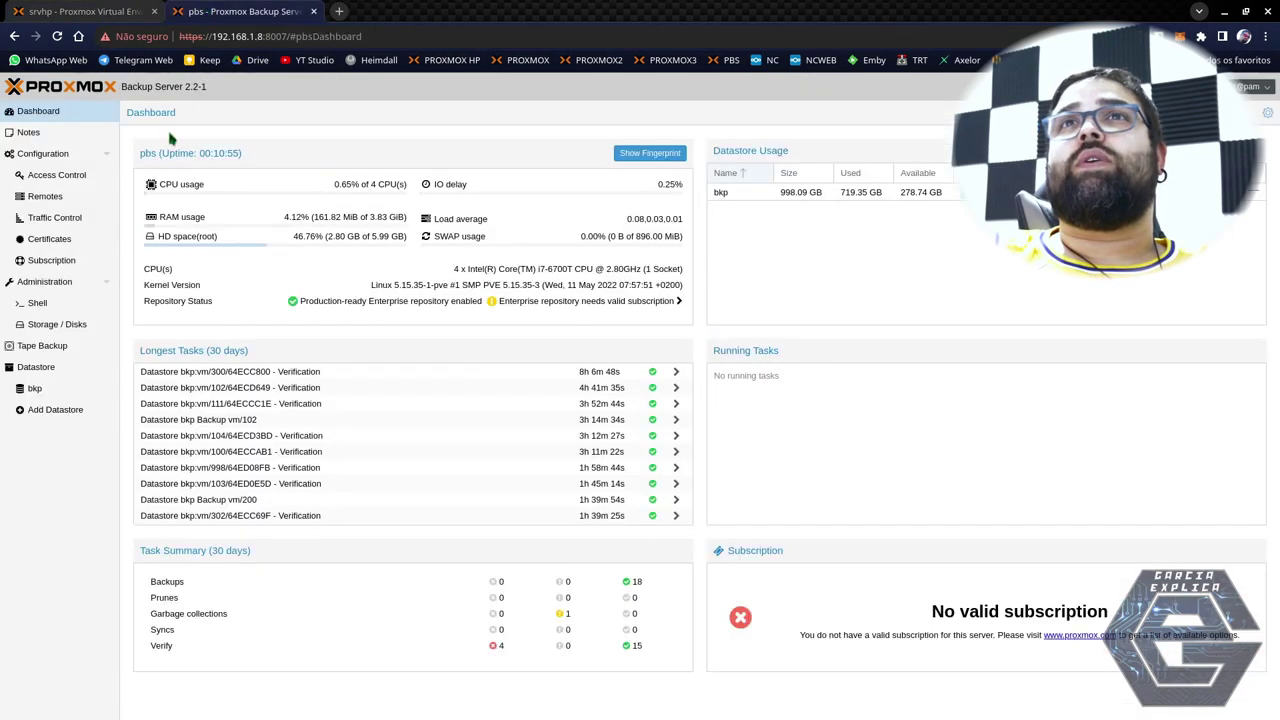
{"action": "left_click", "coordinate": [215, 10]}
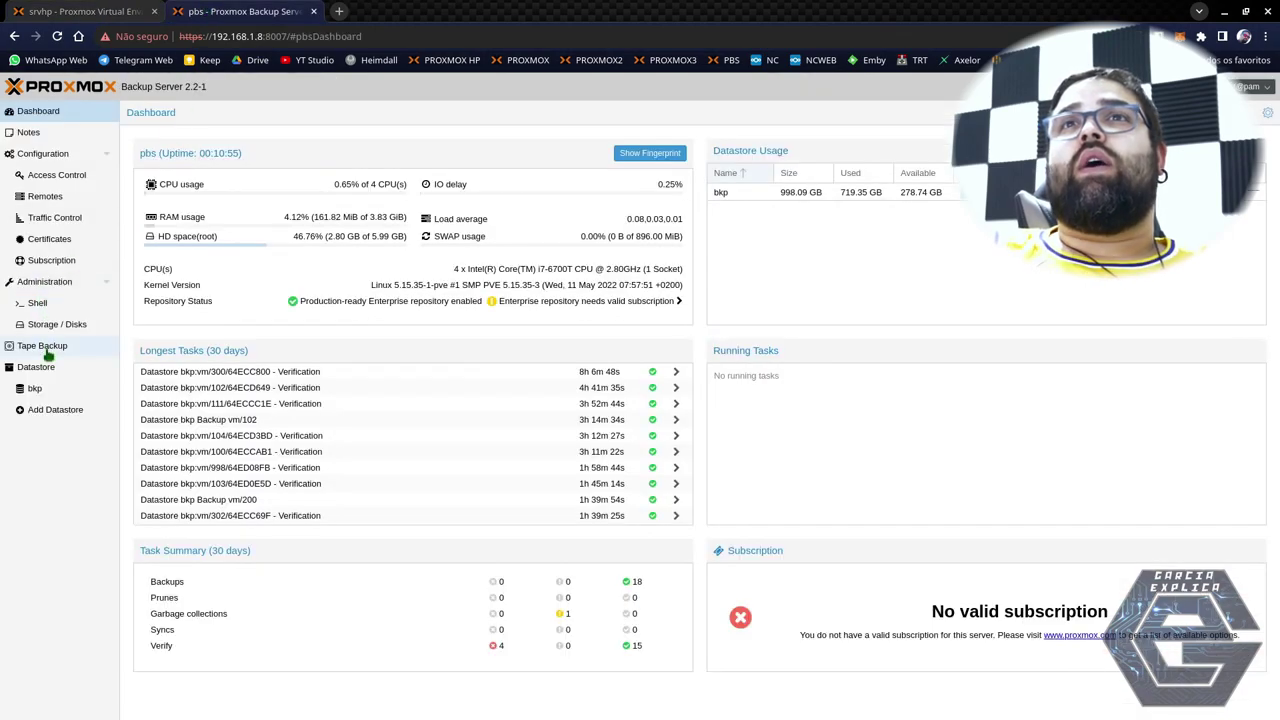
{"action": "left_click", "coordinate": [38, 390]}
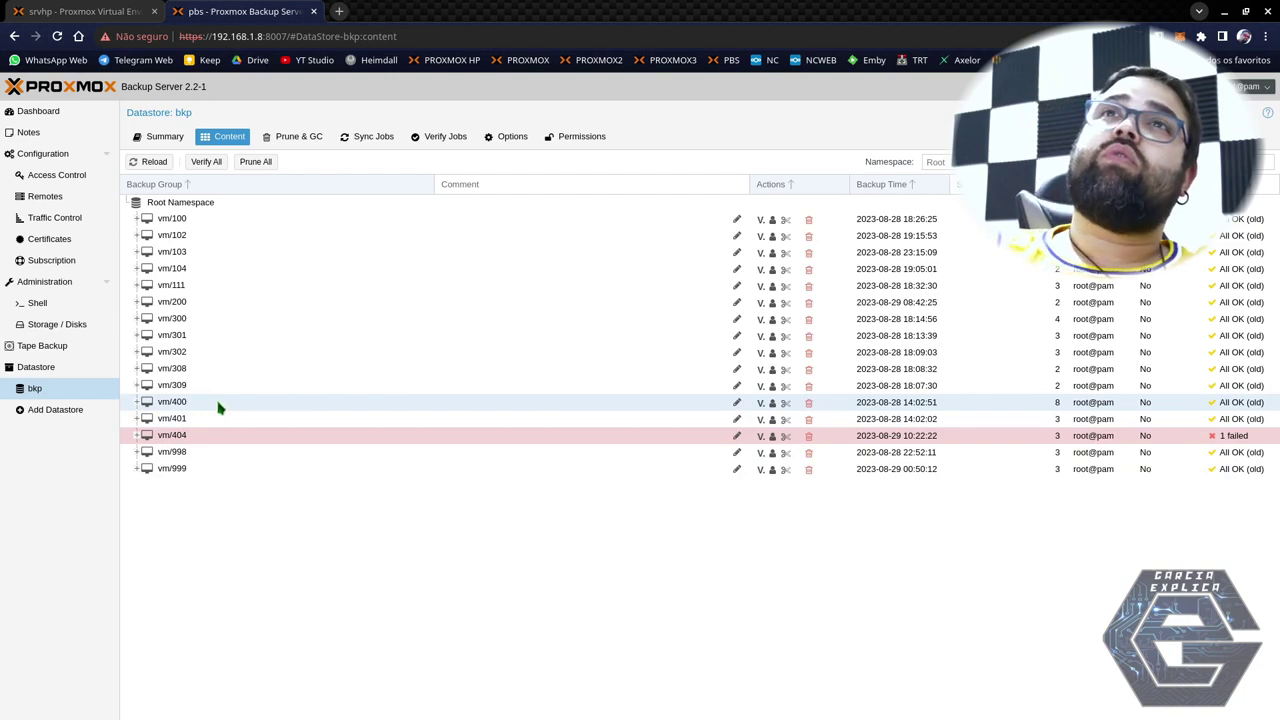
Switch to Proxmox Virtual Environment and start a manual backup of VM 111 (services) on node srvhp.
{"action": "key", "text": "ctrl+Tab"}
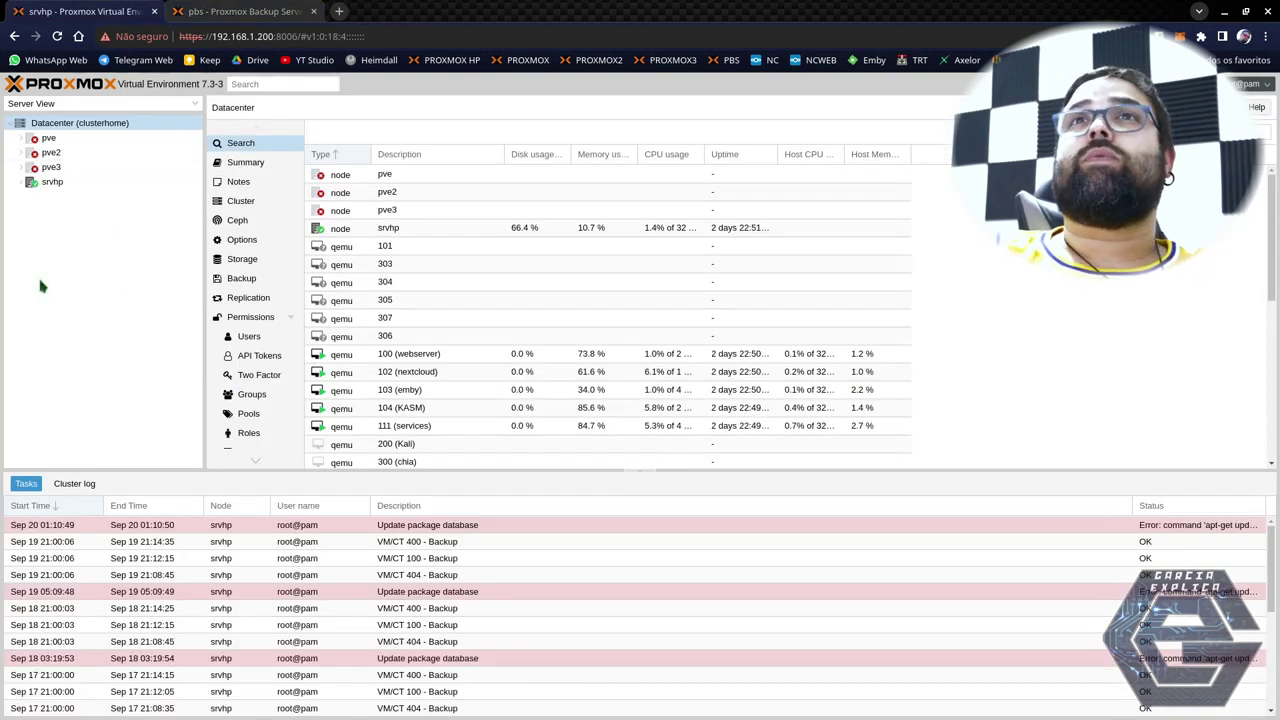
{"action": "left_click", "coordinate": [25, 182]}
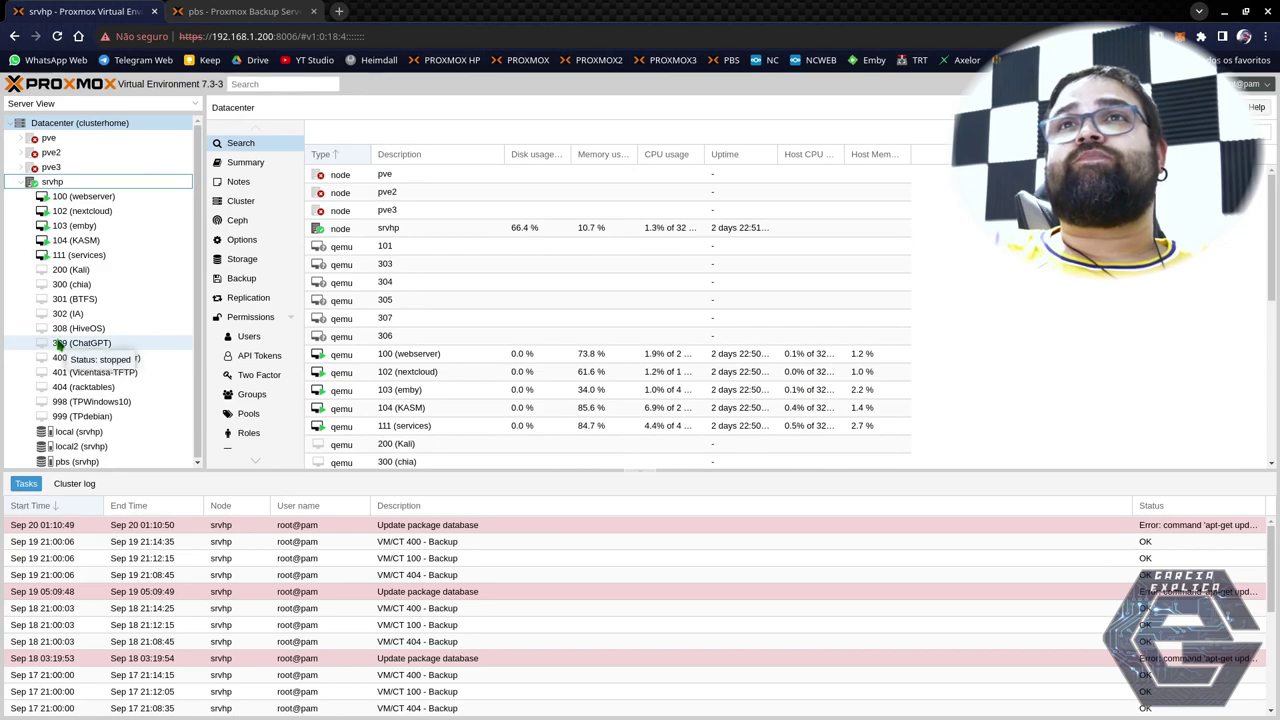
{"action": "left_click", "coordinate": [101, 255]}
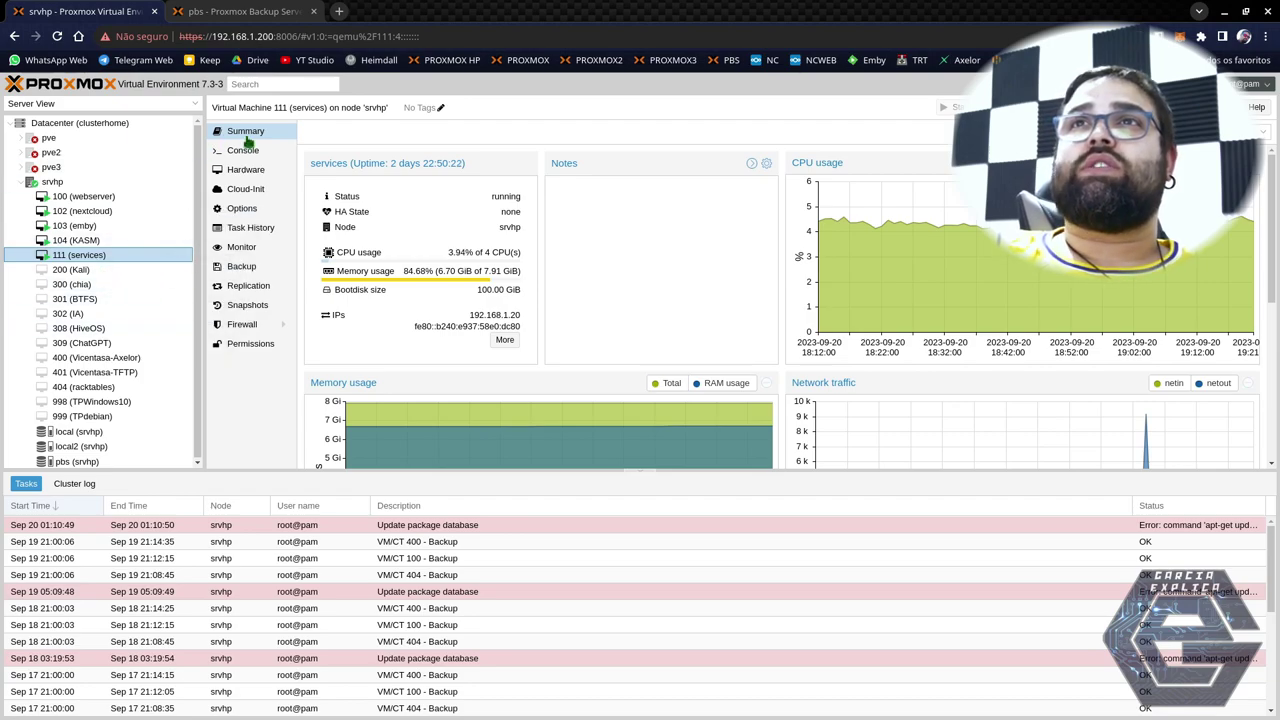
{"action": "left_click", "coordinate": [247, 267]}
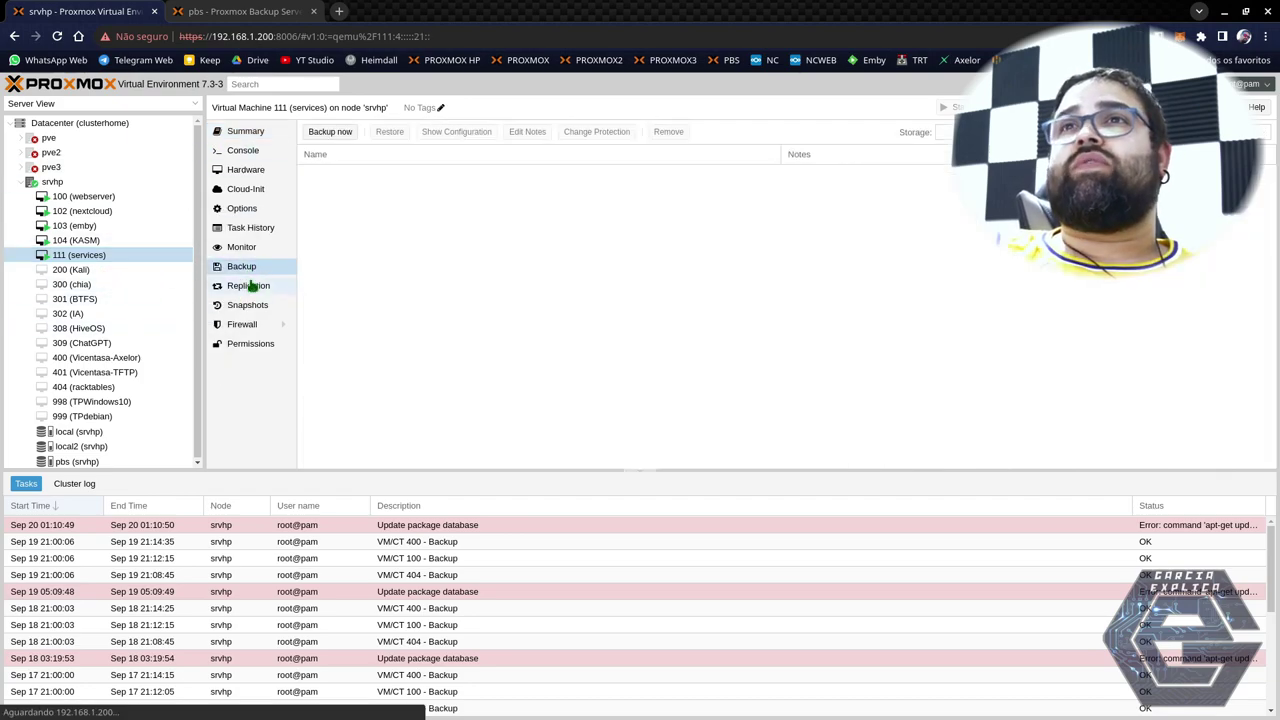
{"action": "left_click", "coordinate": [338, 135]}
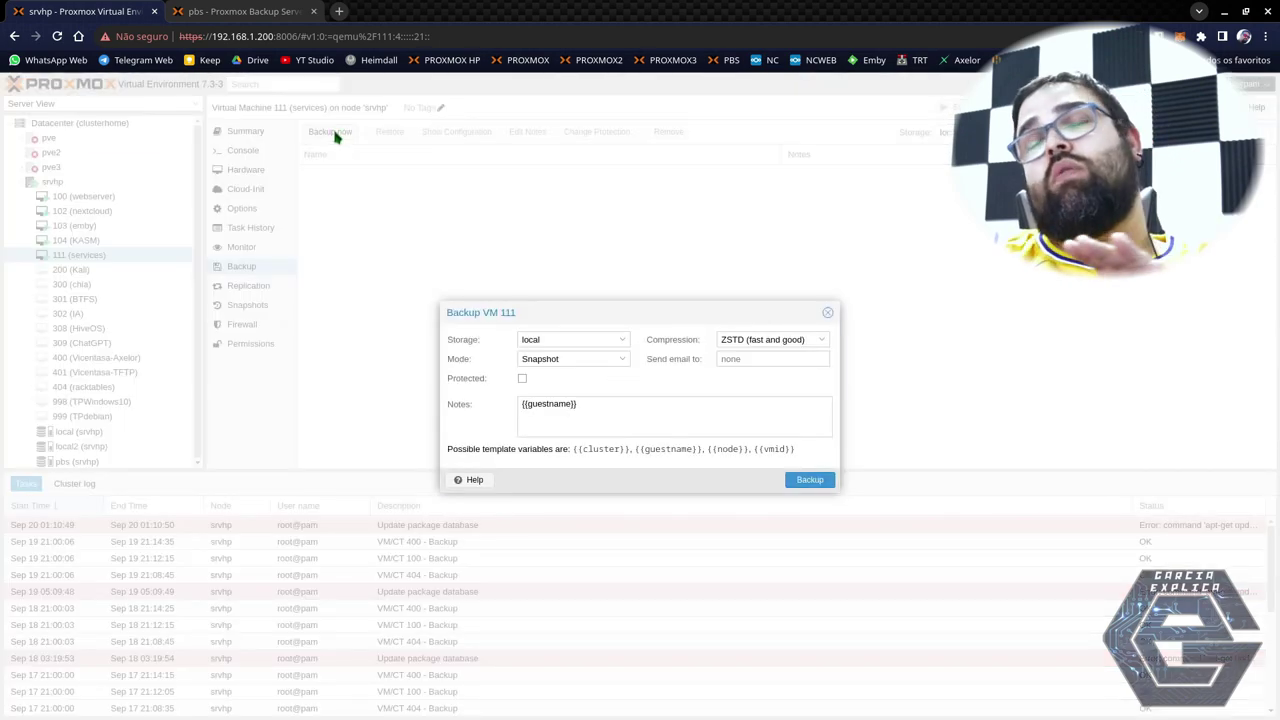
{"action": "left_click", "coordinate": [258, 10]}
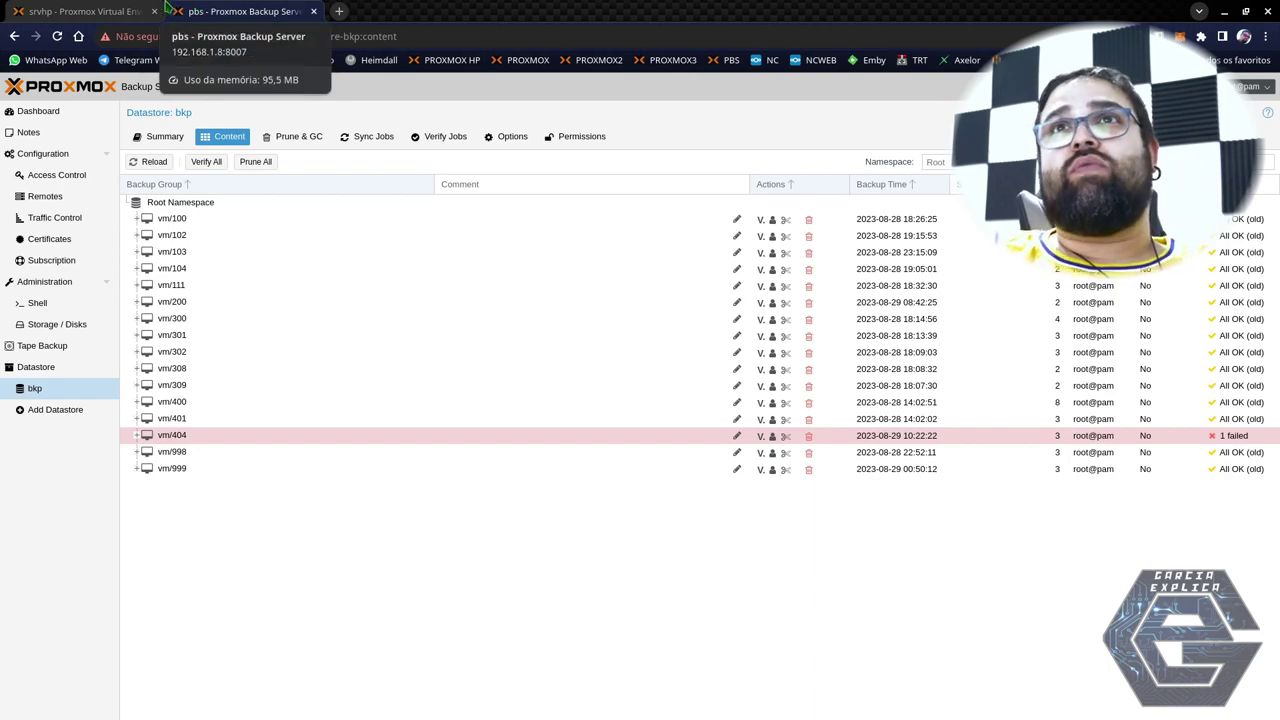
{"action": "left_click", "coordinate": [122, 10]}
{"action": "left_click", "coordinate": [213, 10]}
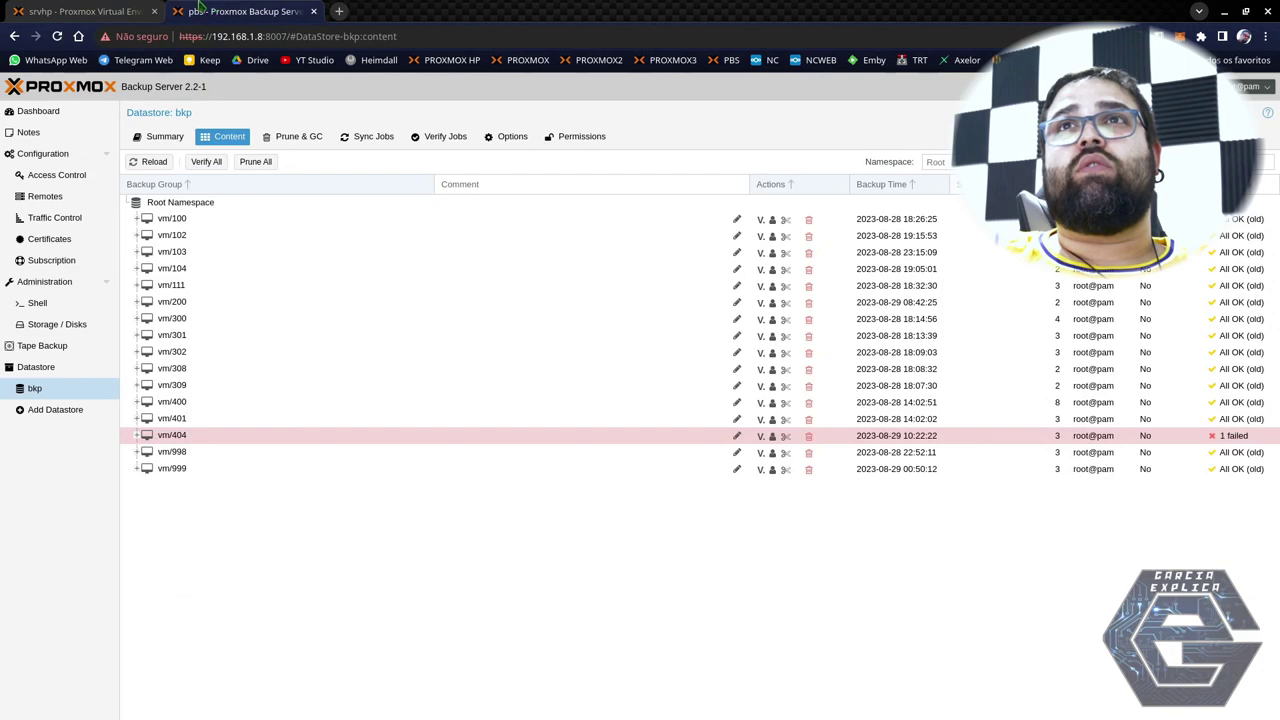
{"action": "left_click", "coordinate": [136, 10]}
{"action": "left_click", "coordinate": [186, 10]}
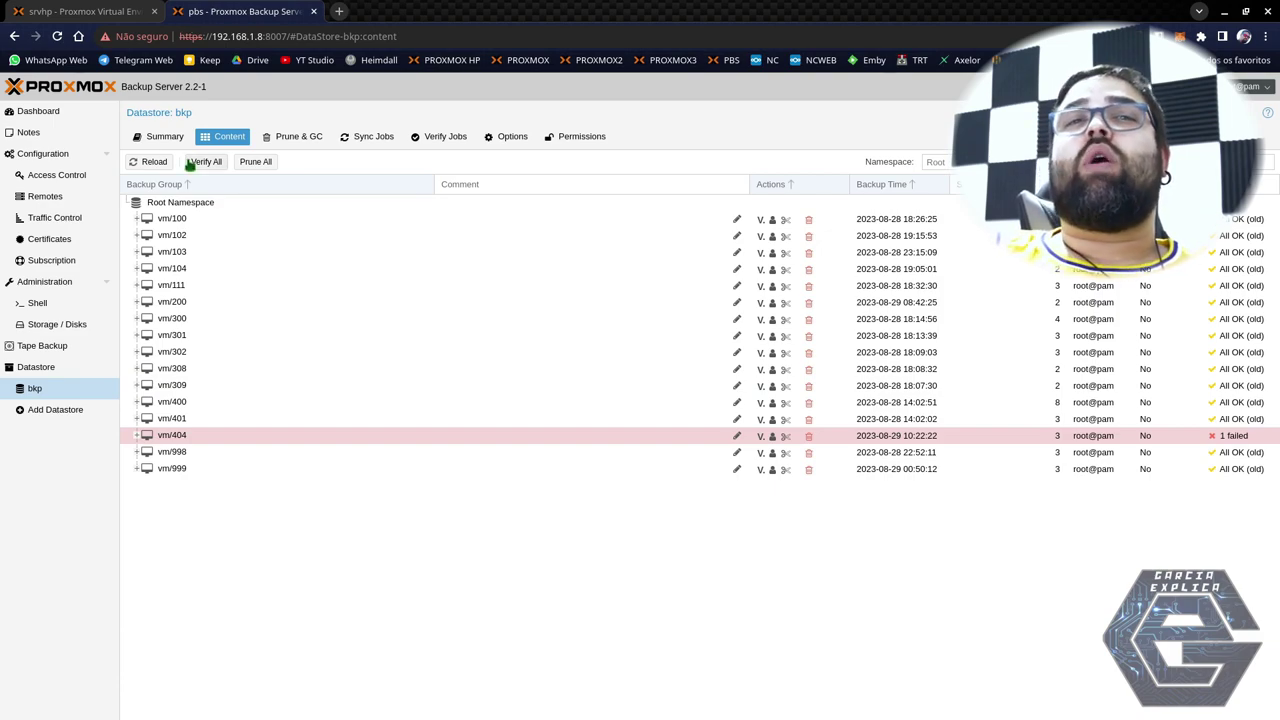
Return to Proxmox Virtual Environment and set the storage for the VM 111 backup to pbs.
{"action": "key", "text": "ctrl+Page_Up"}
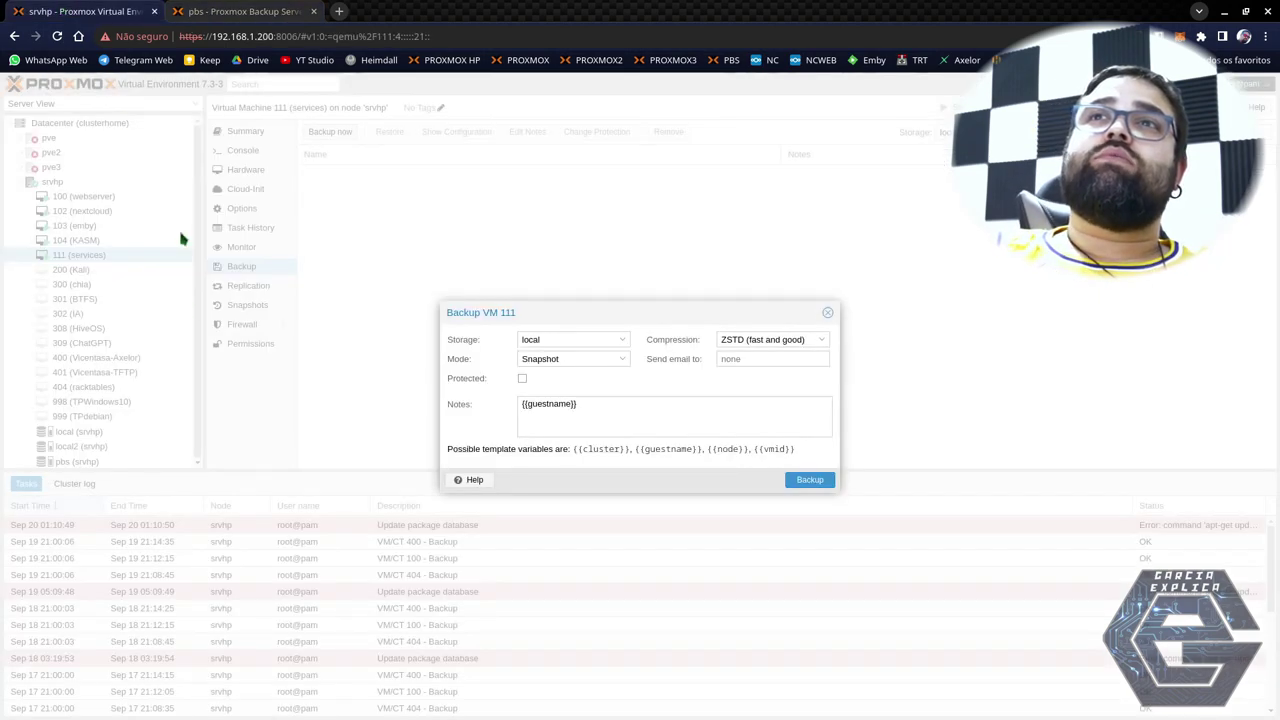
{"action": "left_click", "coordinate": [535, 340]}
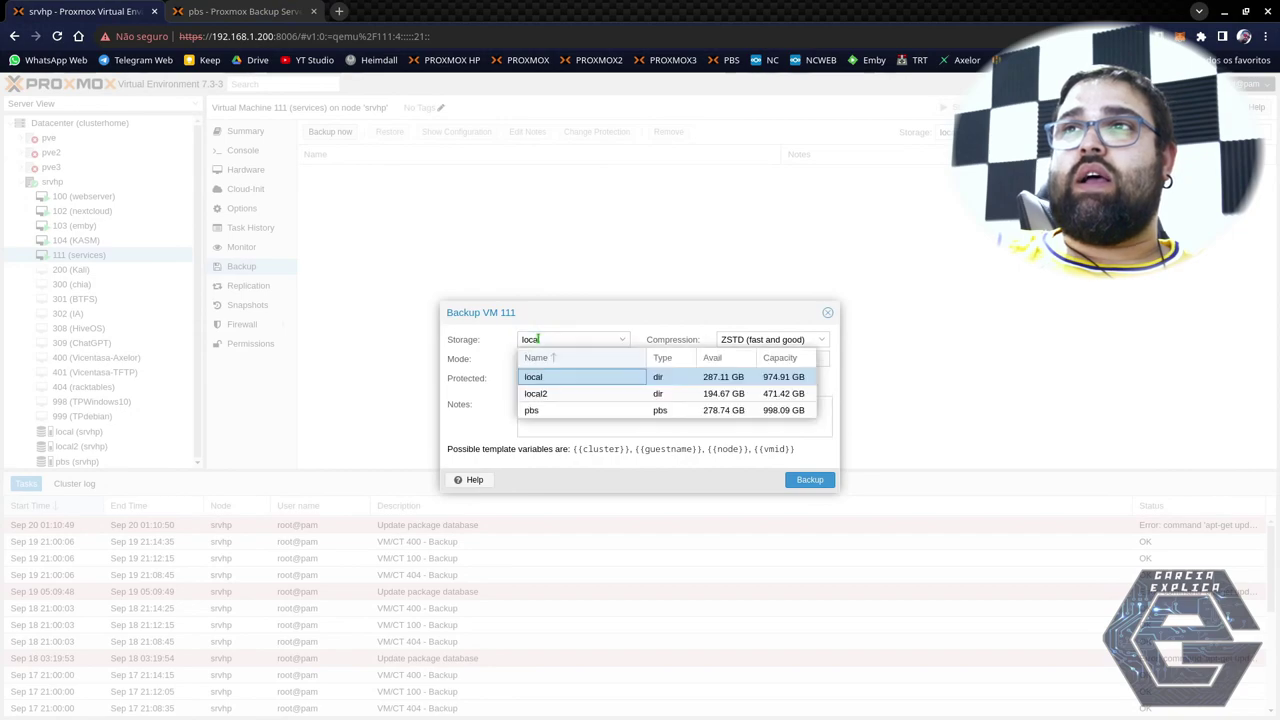
{"action": "left_click", "coordinate": [552, 412]}
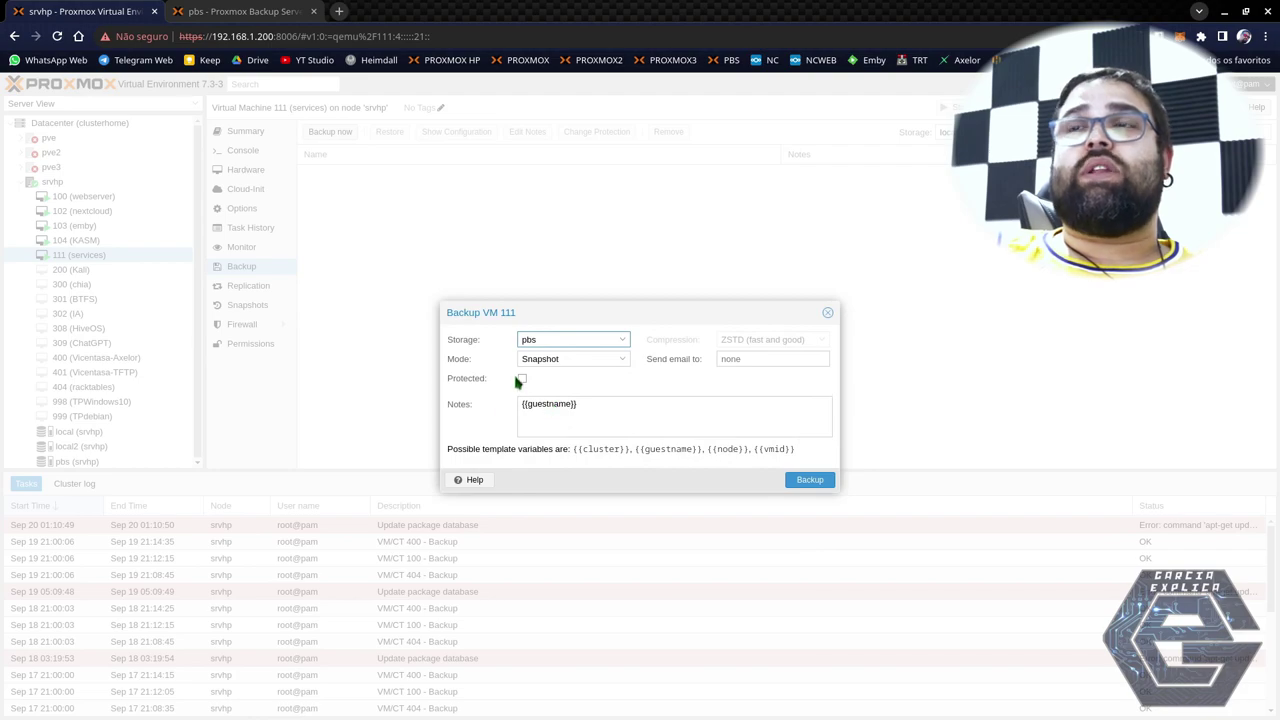
Switch to Proxmox Backup Server and examine its disks, including /dev/sdb, and its directory storage.
{"action": "left_click", "coordinate": [227, 10]}
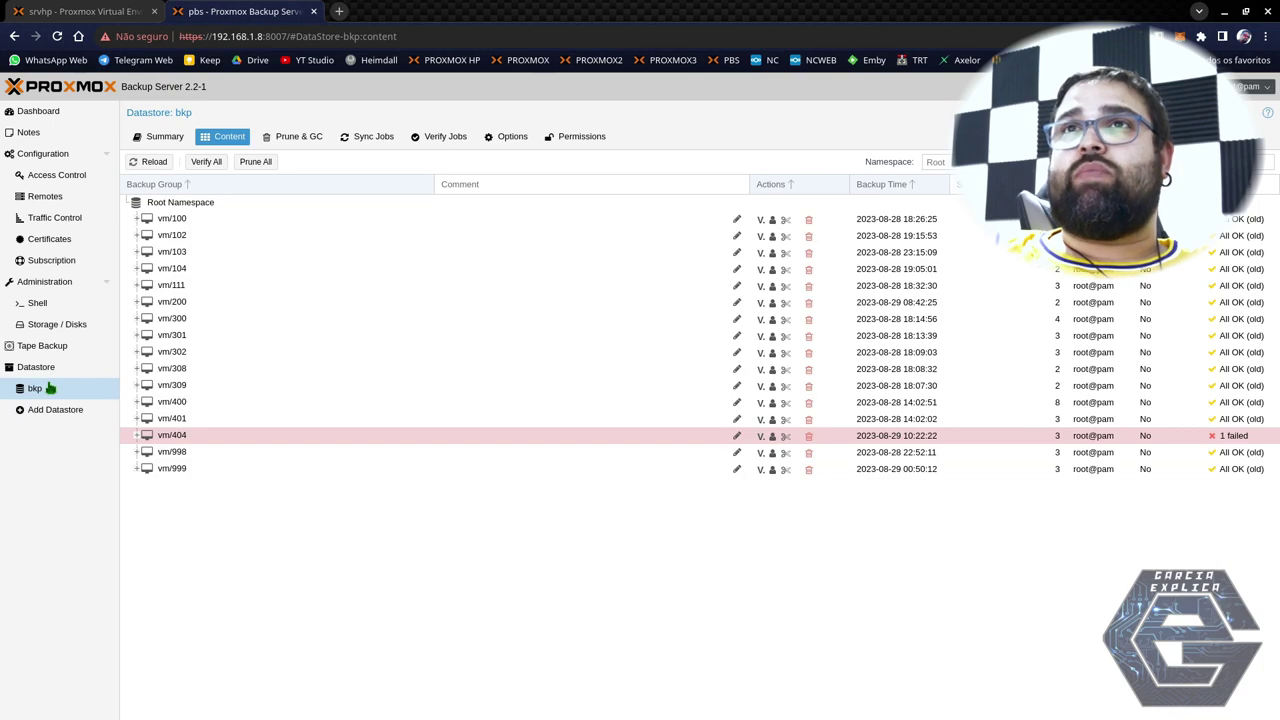
{"action": "left_click", "coordinate": [62, 327]}
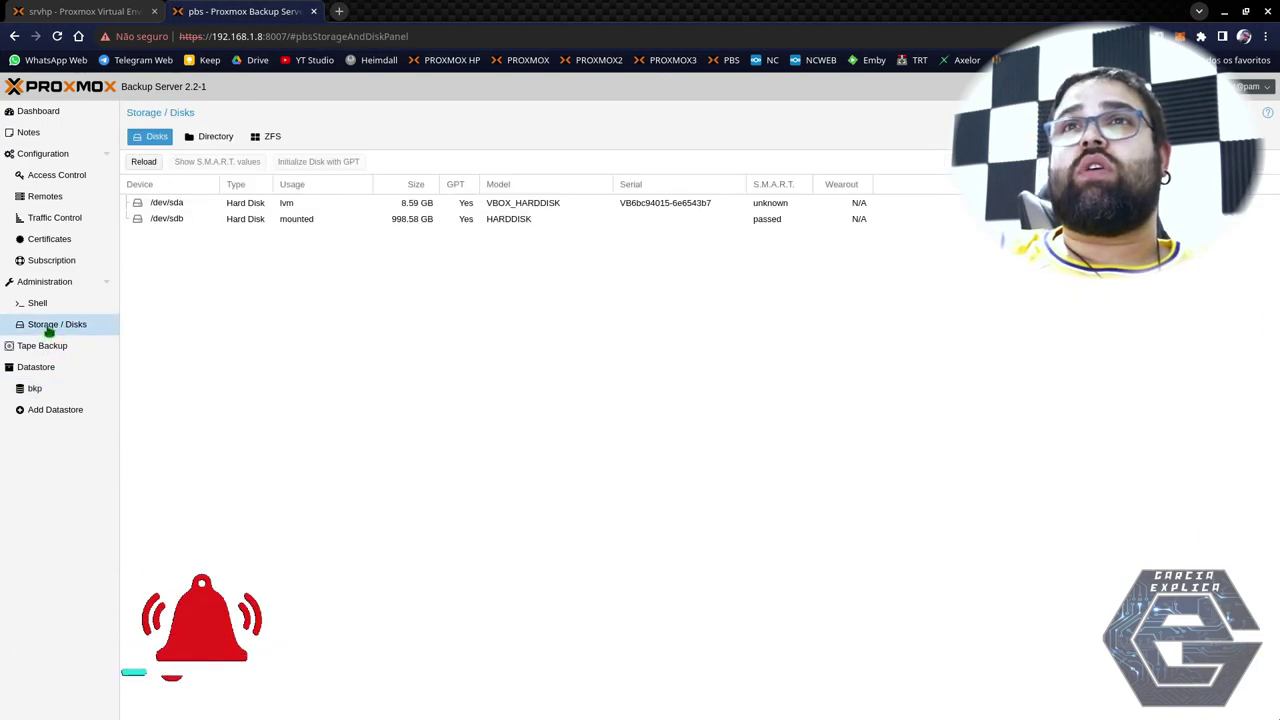
{"action": "left_click", "coordinate": [160, 218]}
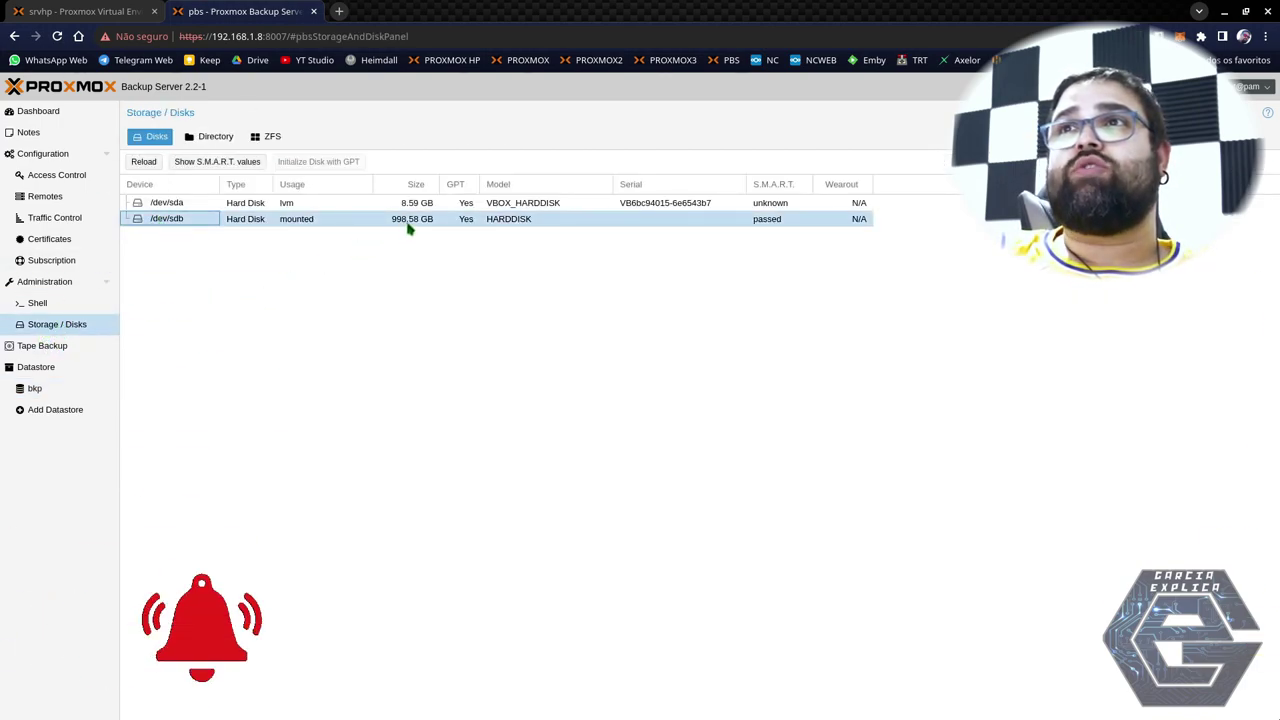
{"action": "left_click", "coordinate": [205, 137]}
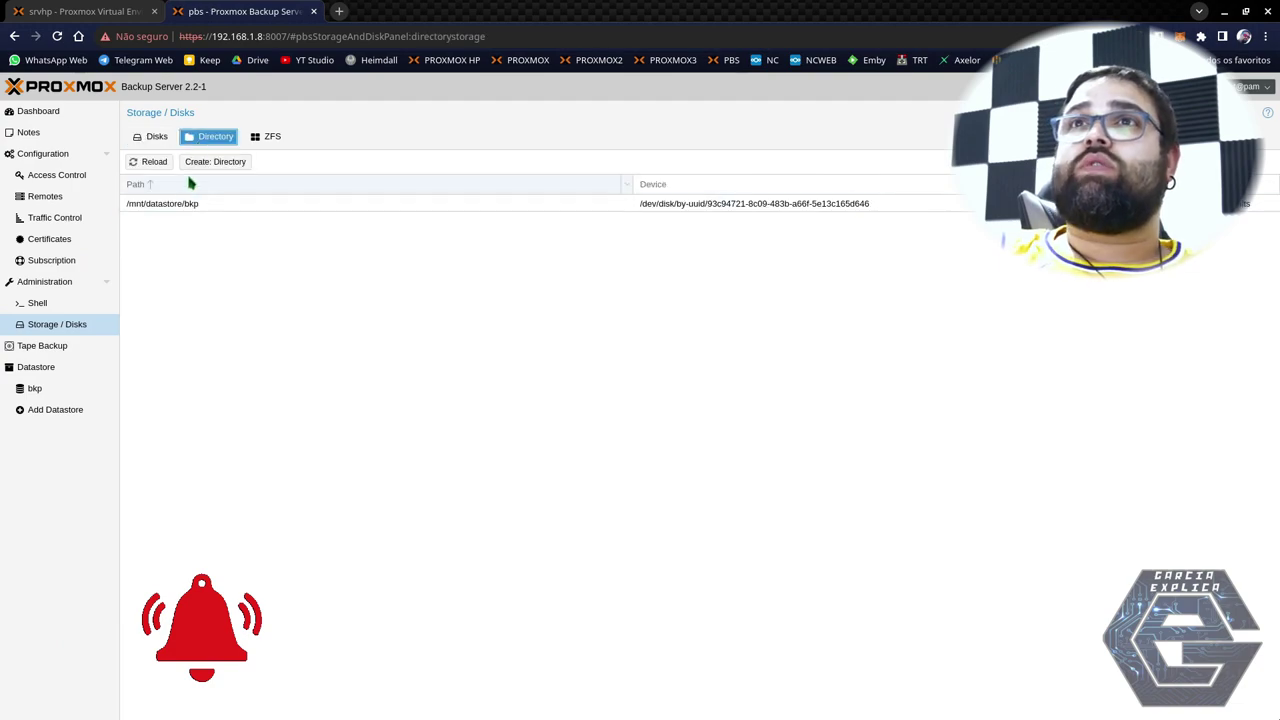
Examine the disk, filesystem and name settings for creating a directory, and close the dialog without creating one.
{"action": "left_click", "coordinate": [200, 163]}
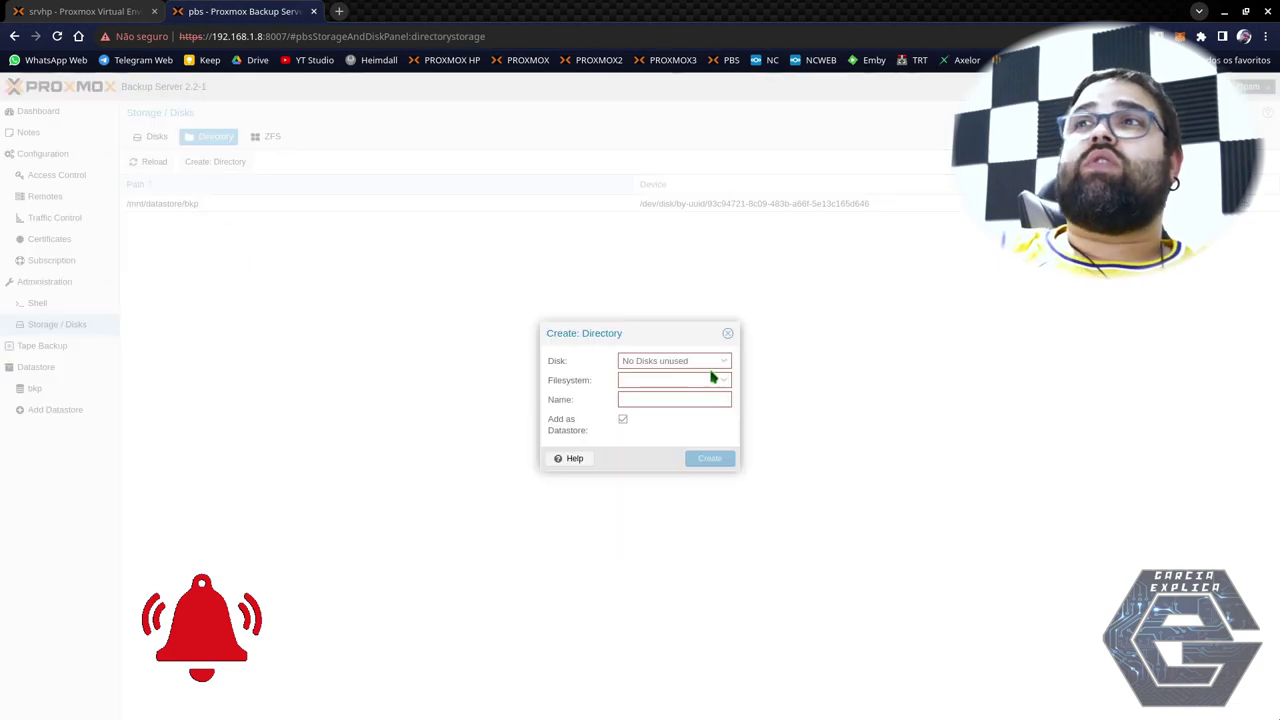
{"action": "left_click", "coordinate": [666, 361]}
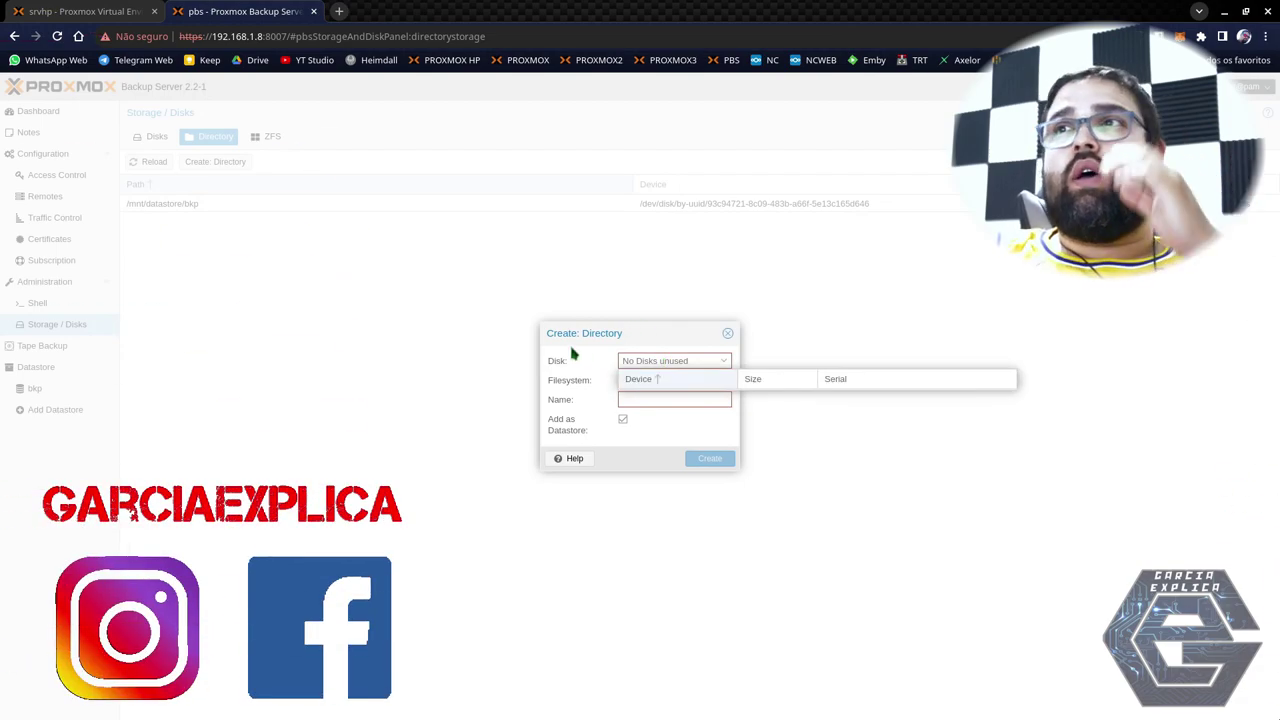
{"action": "left_click", "coordinate": [572, 358]}
{"action": "left_click", "coordinate": [622, 380]}
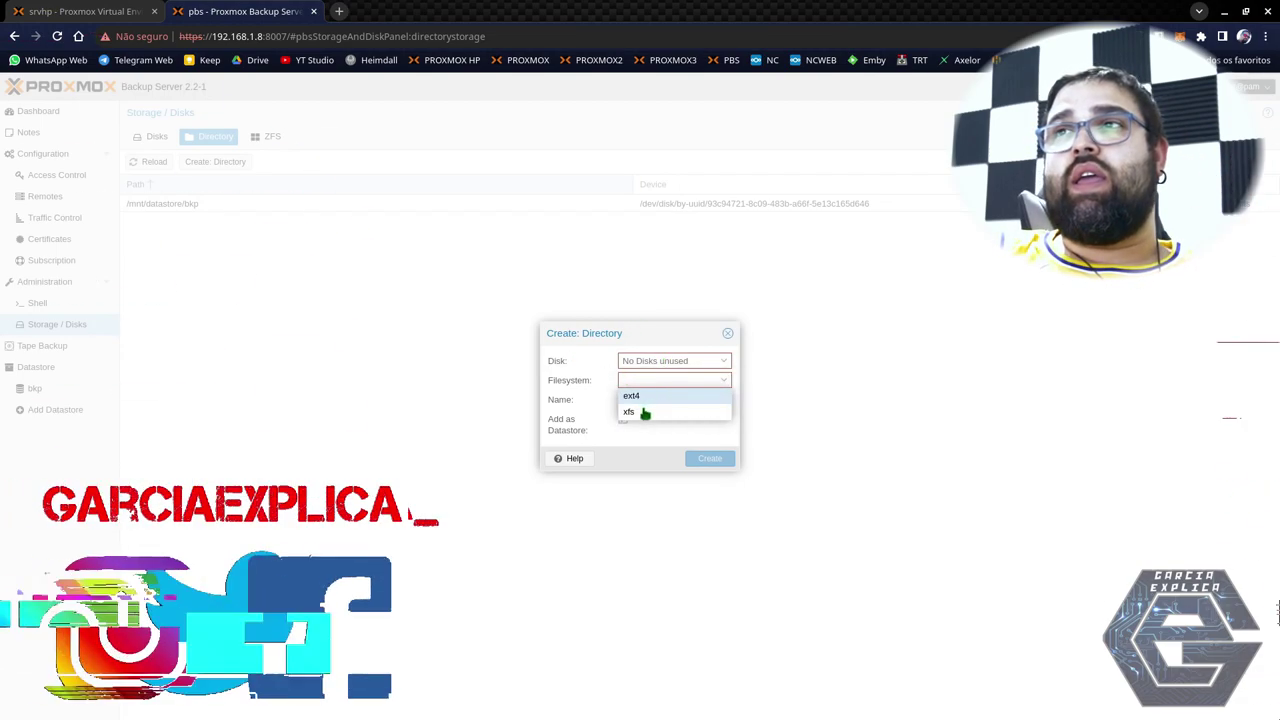
{"action": "left_click", "coordinate": [591, 391]}
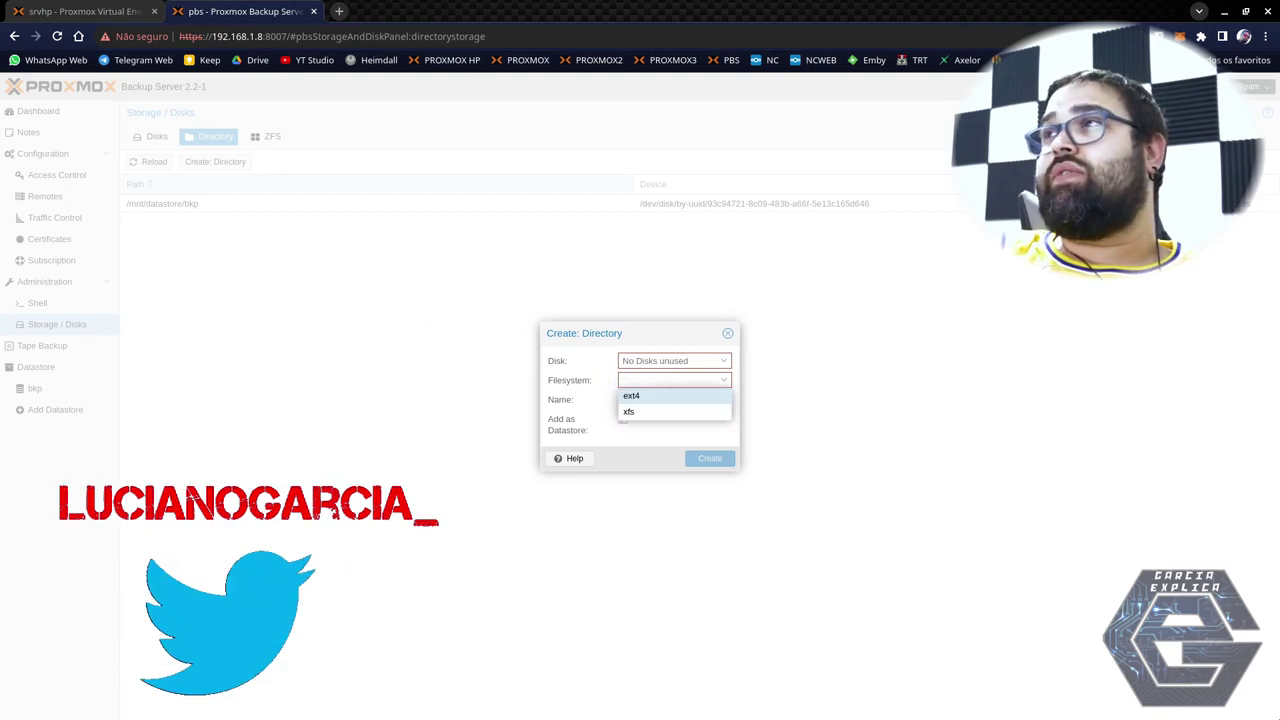
{"action": "left_click", "coordinate": [576, 416]}
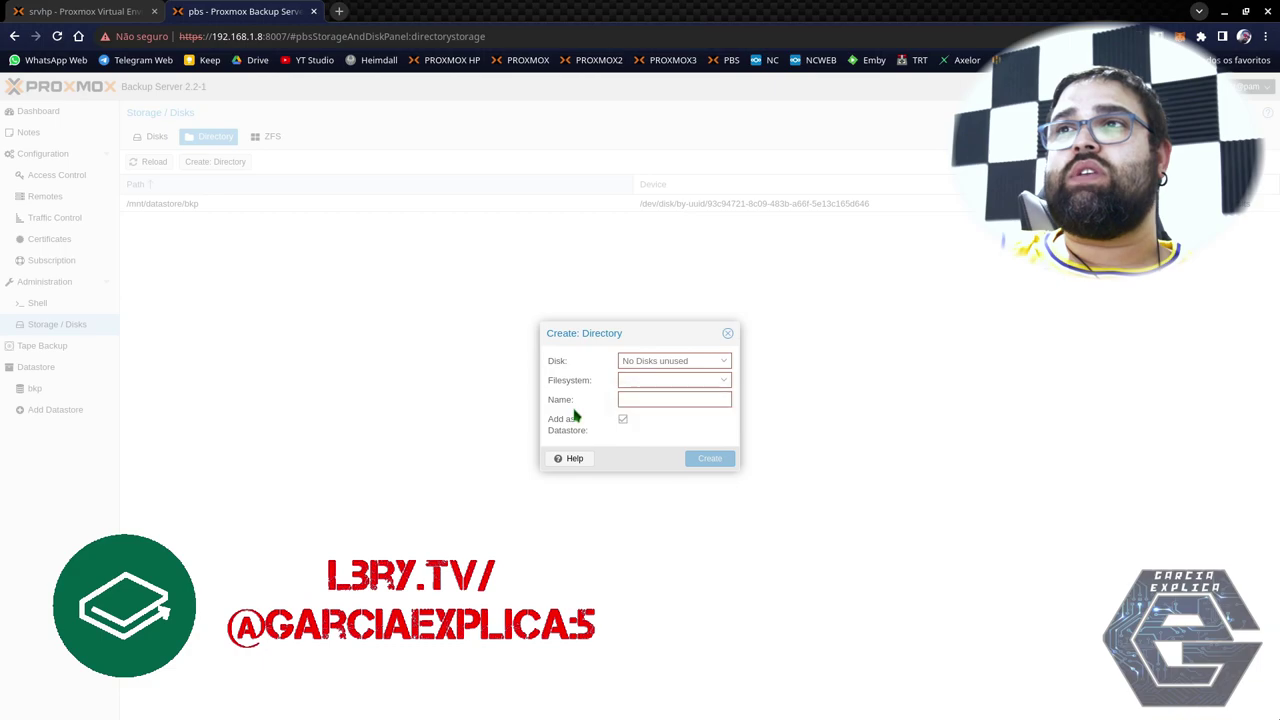
{"action": "left_click", "coordinate": [657, 400]}
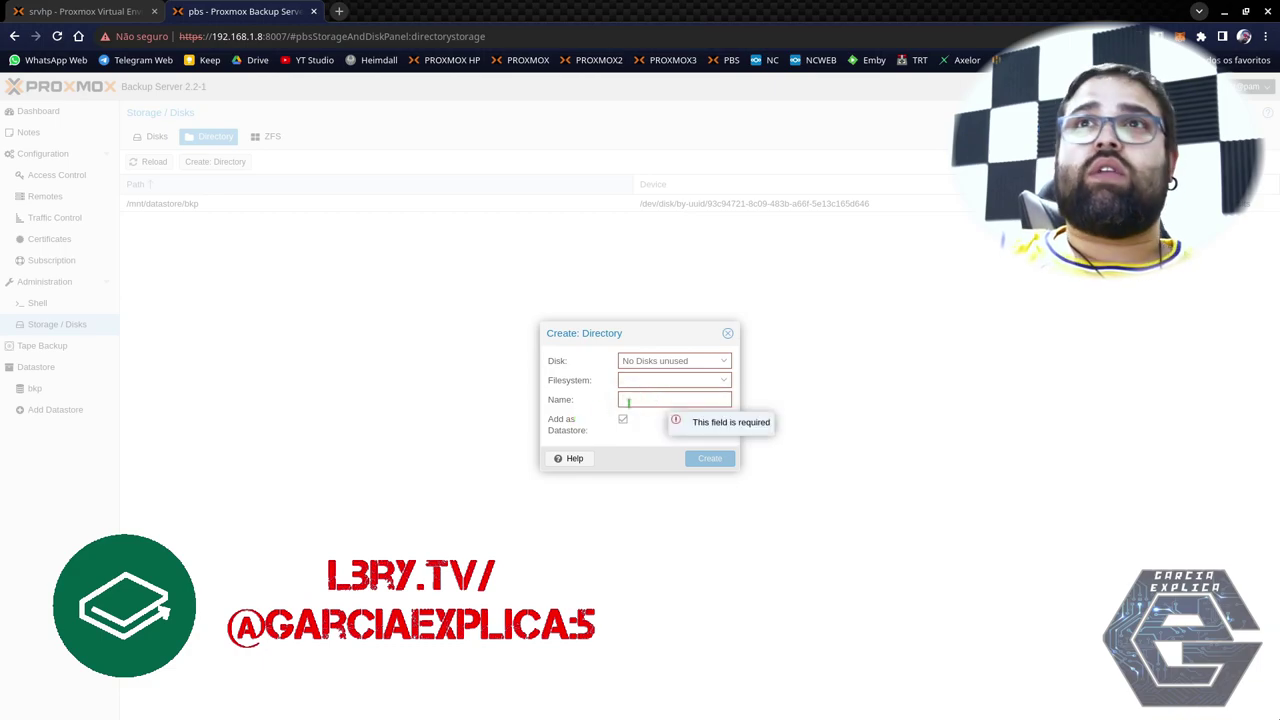
{"action": "left_click", "coordinate": [728, 335]}
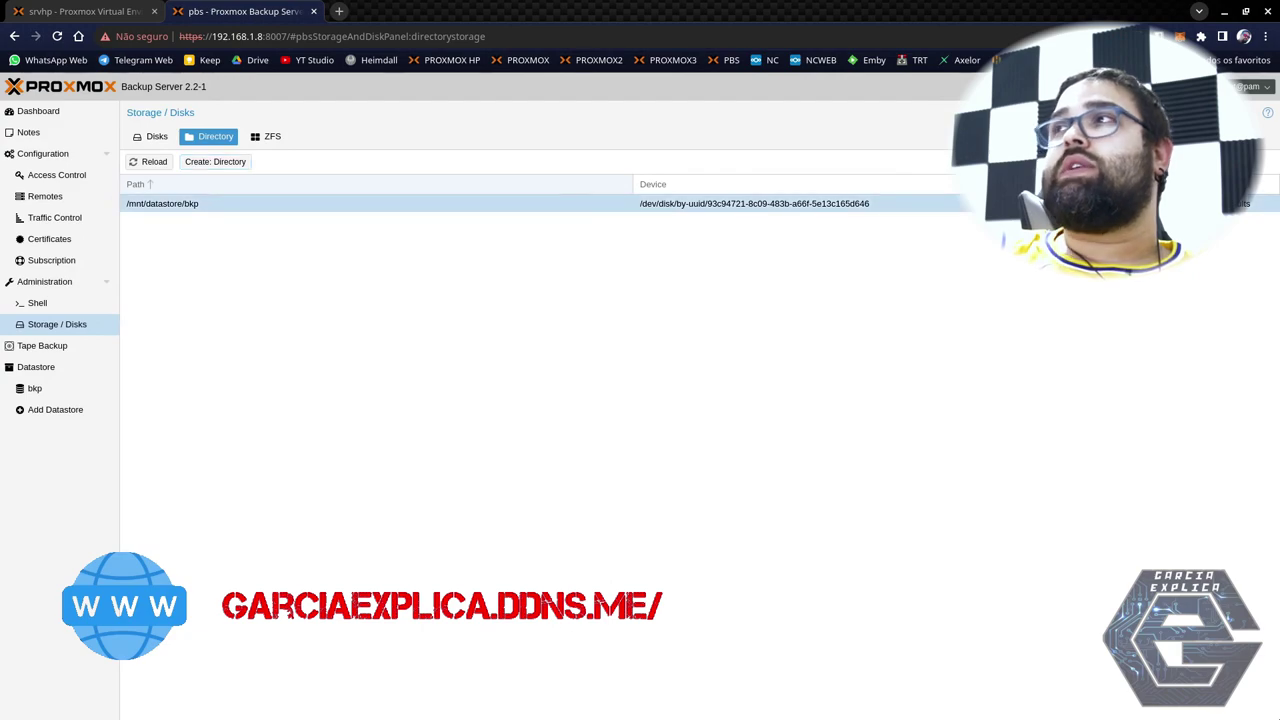
Reopen the bkp datastore content, switch back to Proxmox Virtual Environment and examine the {{guestname}} notes template of the VM 111 backup.
{"action": "left_click", "coordinate": [55, 396]}
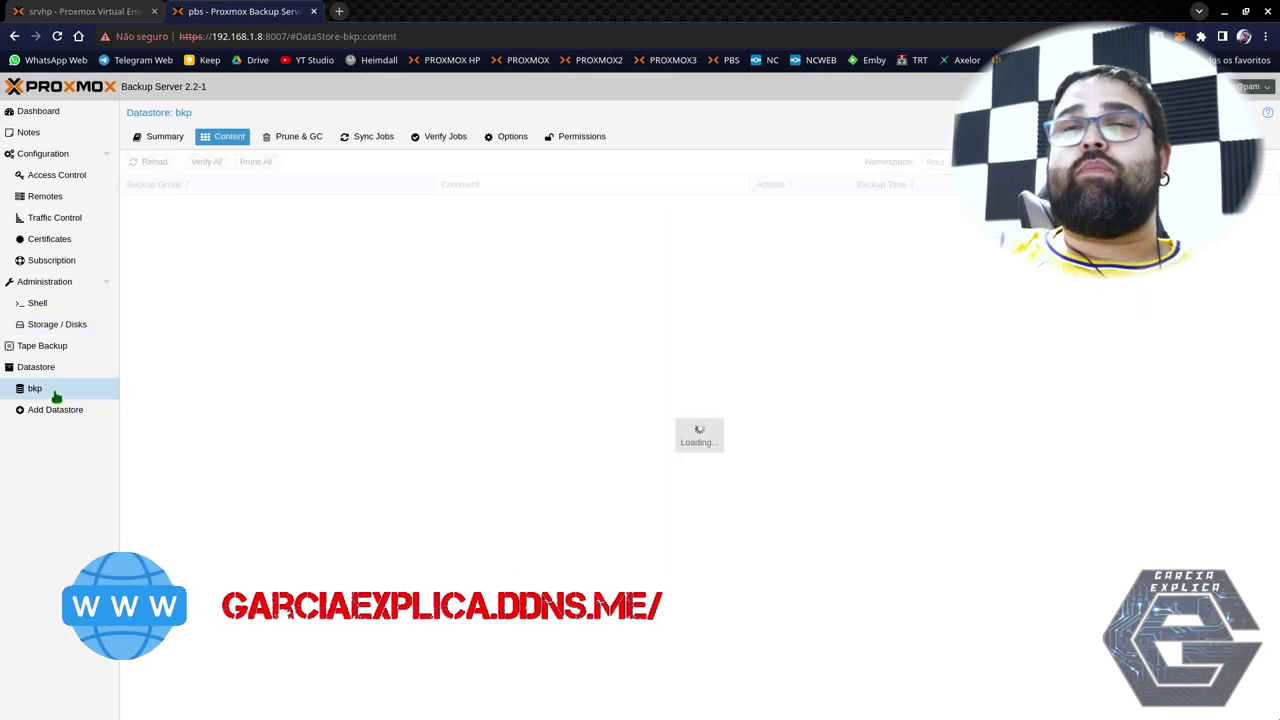
{"action": "left_click", "coordinate": [118, 8]}
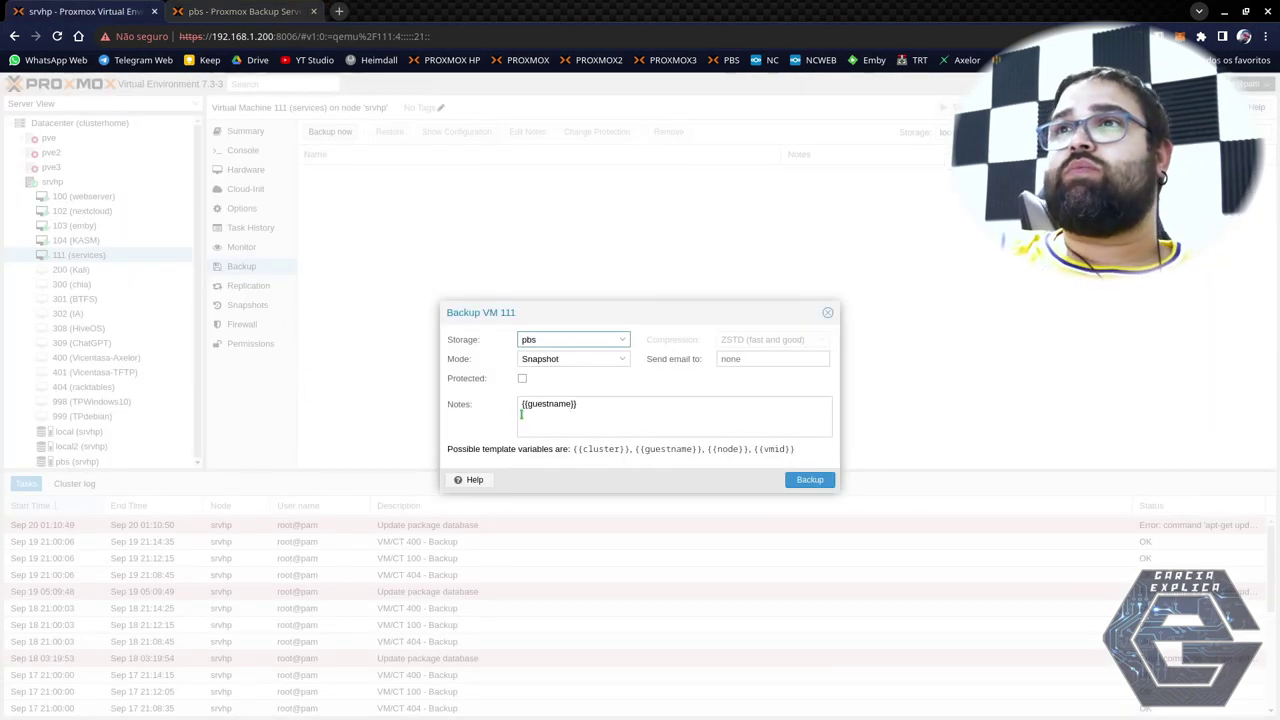
{"action": "left_click", "coordinate": [662, 420]}
{"action": "key", "text": "ctrl+a"}
{"action": "left_click", "coordinate": [634, 417]}
{"action": "key", "text": "ctrl+a"}
{"action": "left_click", "coordinate": [598, 413]}
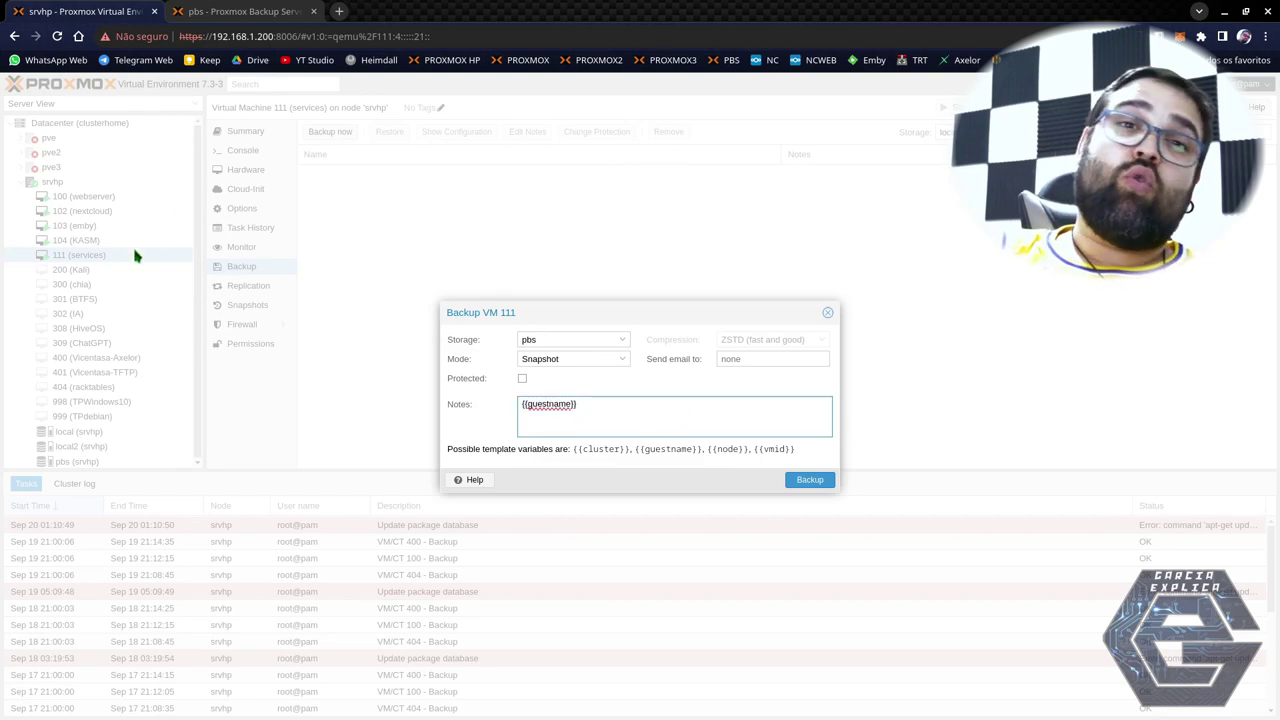
Switch to Proxmox Backup Server and expand backup groups vm/100, vm/102 and vm/103 in bkp to read their snapshot comments.
{"action": "left_click", "coordinate": [258, 10]}
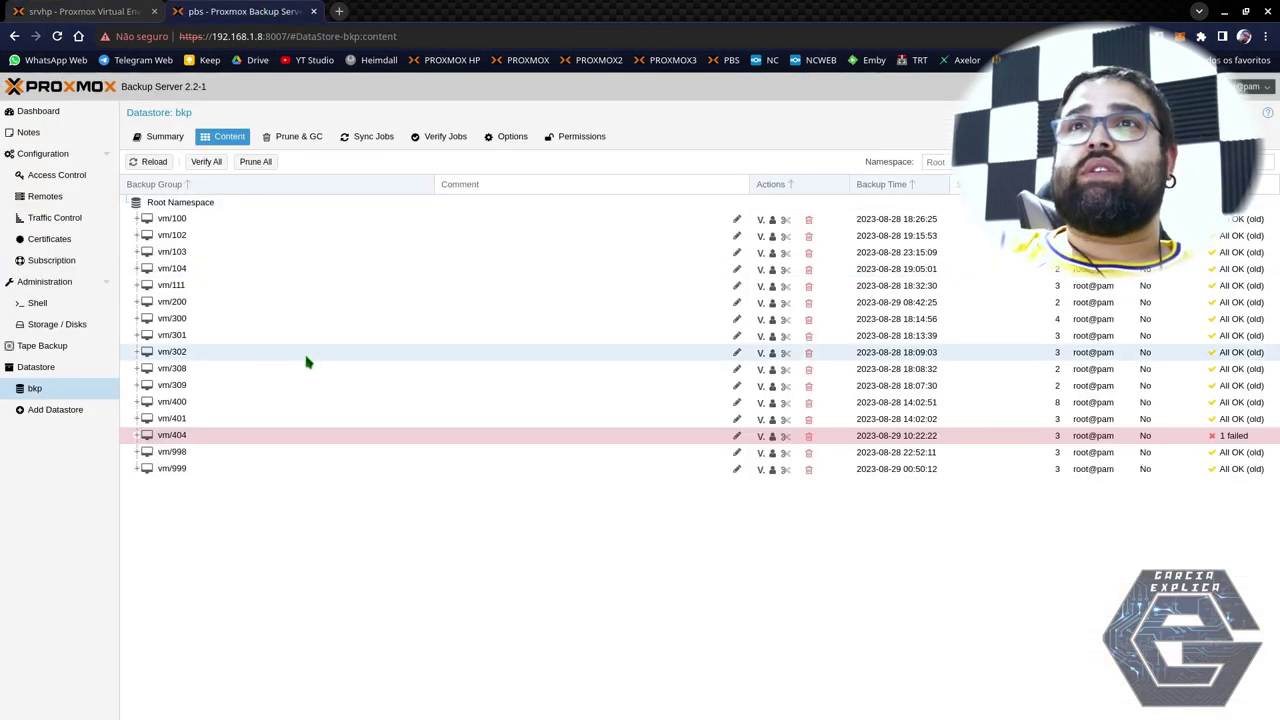
{"action": "left_click", "coordinate": [138, 219]}
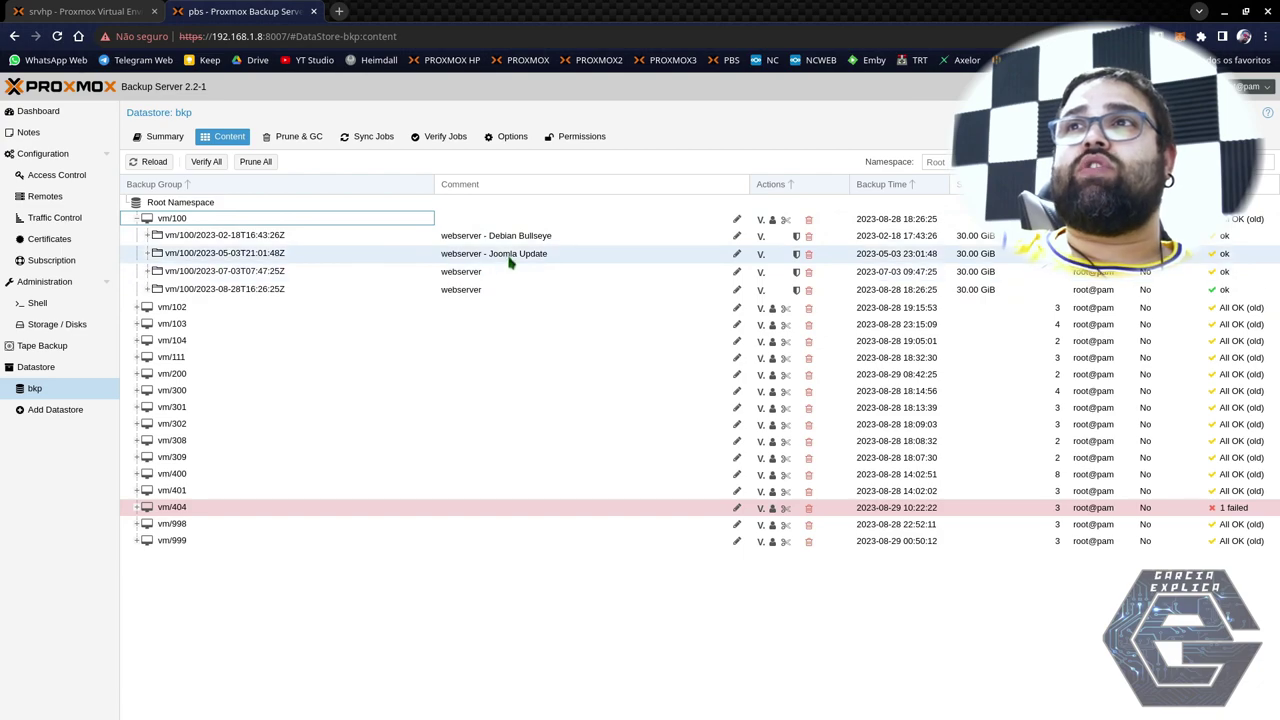
{"action": "left_click", "coordinate": [138, 308]}
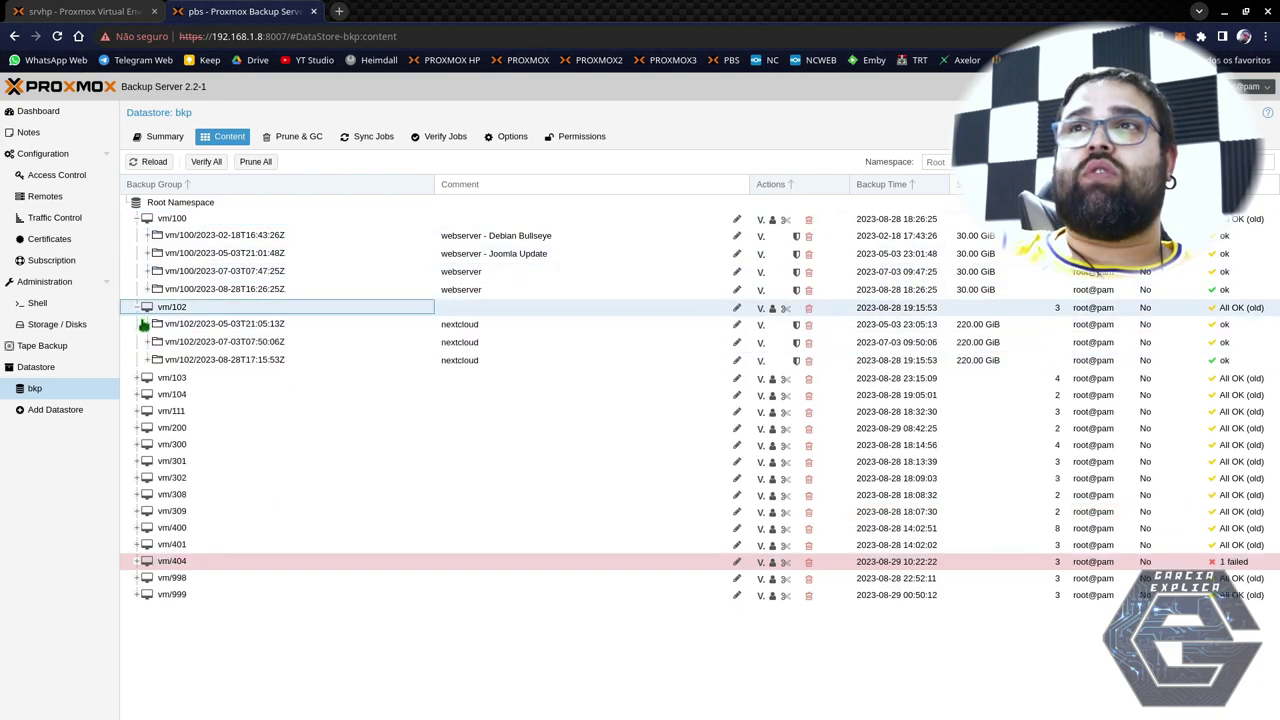
{"action": "left_click", "coordinate": [135, 379]}
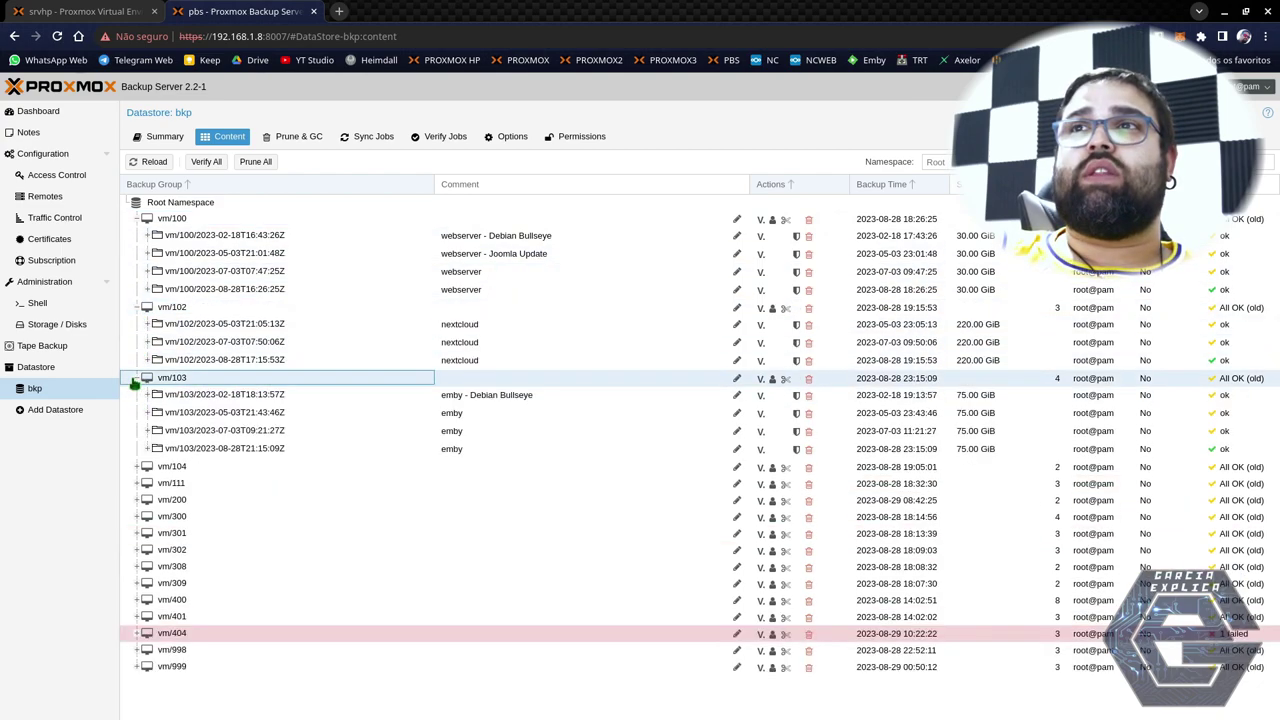
Collapse the backup groups vm/103, vm/102 and vm/100 in the bkp datastore content.
{"action": "left_click", "coordinate": [135, 379]}
{"action": "left_click", "coordinate": [138, 308]}
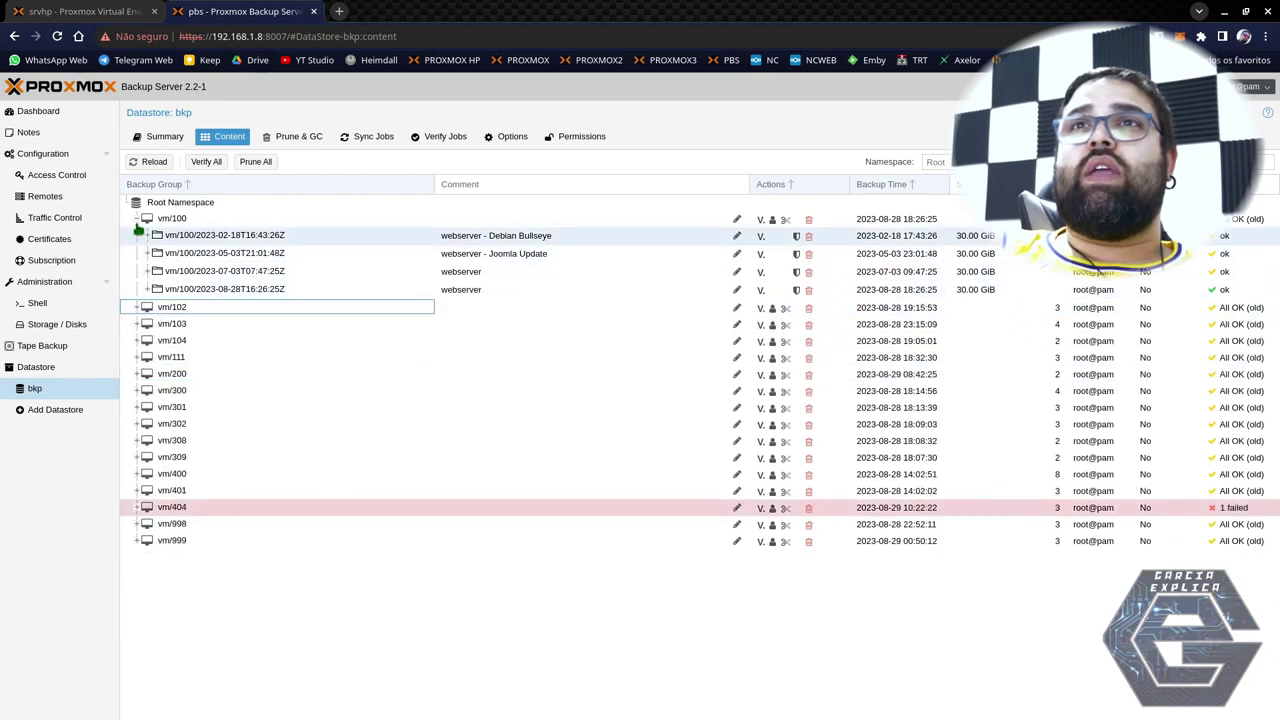
{"action": "left_click", "coordinate": [138, 219]}
Recheck the VM 111 backup notes in Proxmox Virtual Environment, and switch to Proxmox Backup Server to reread the vm/100 snapshot comments.
{"action": "key", "text": "ctrl+Tab"}
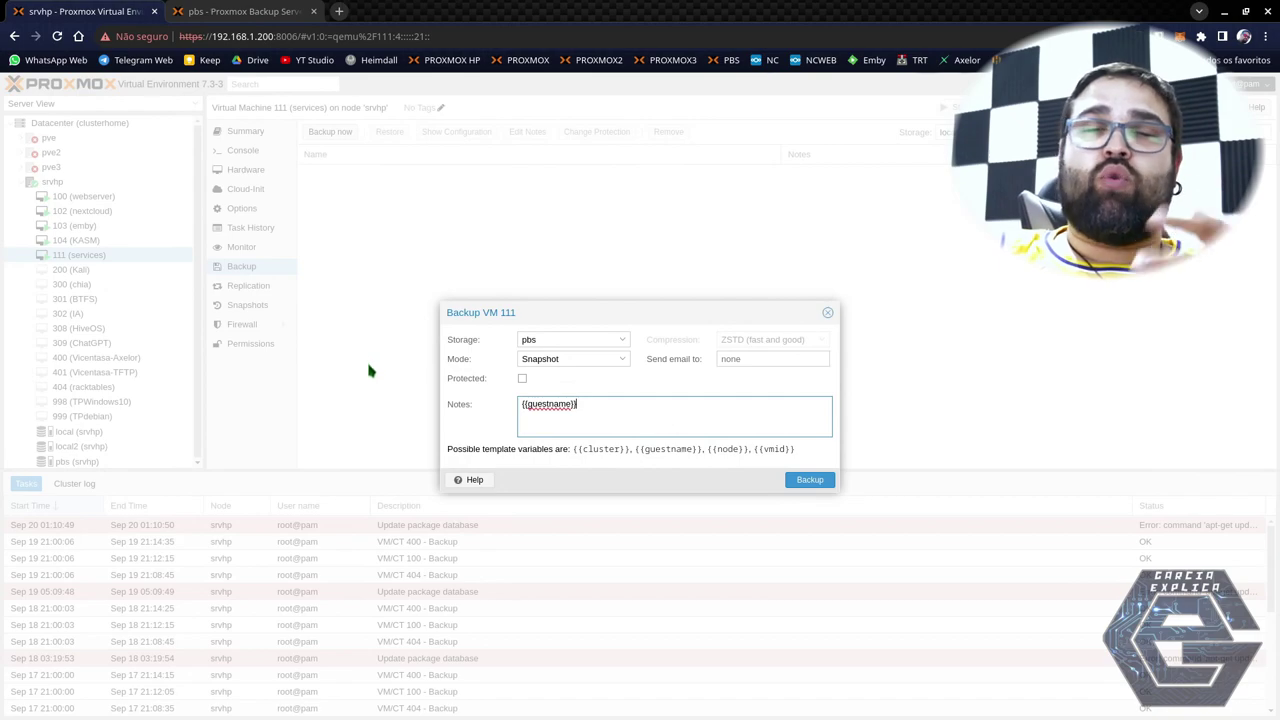
{"action": "triple_click", "coordinate": [580, 410]}
{"action": "left_click", "coordinate": [632, 414]}
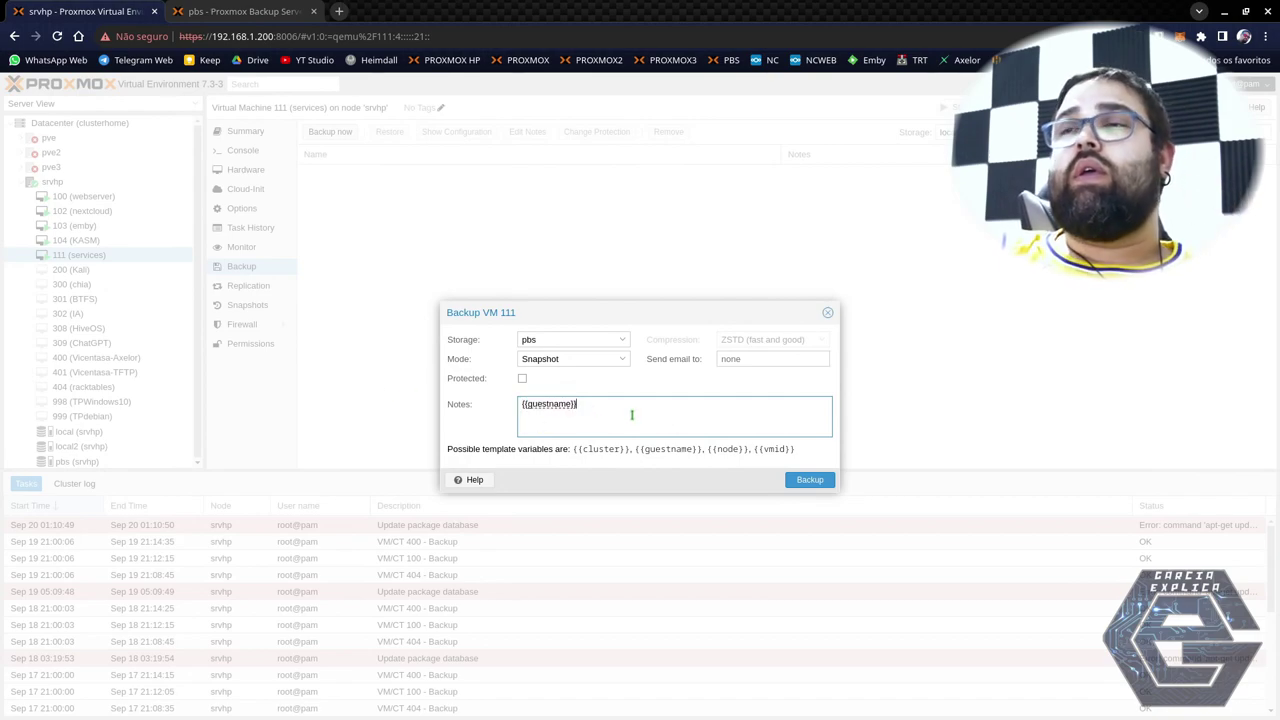
{"action": "left_click", "coordinate": [247, 10]}
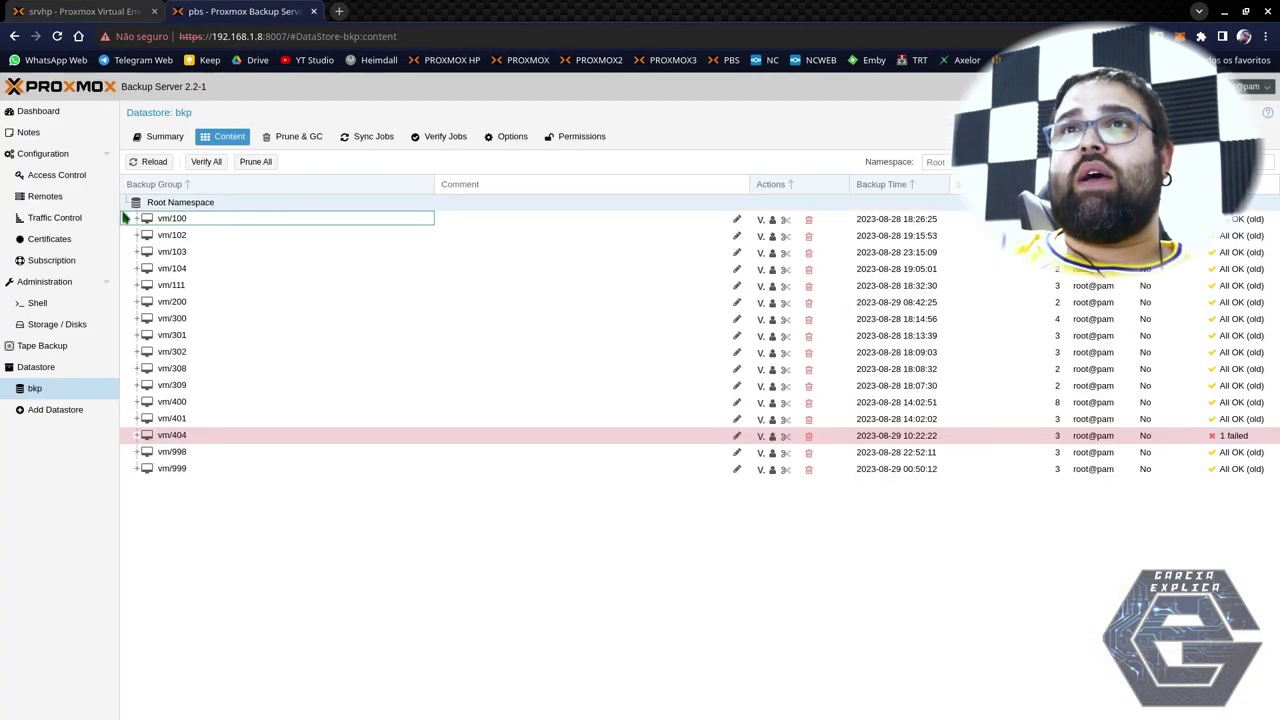
{"action": "left_click", "coordinate": [139, 219]}
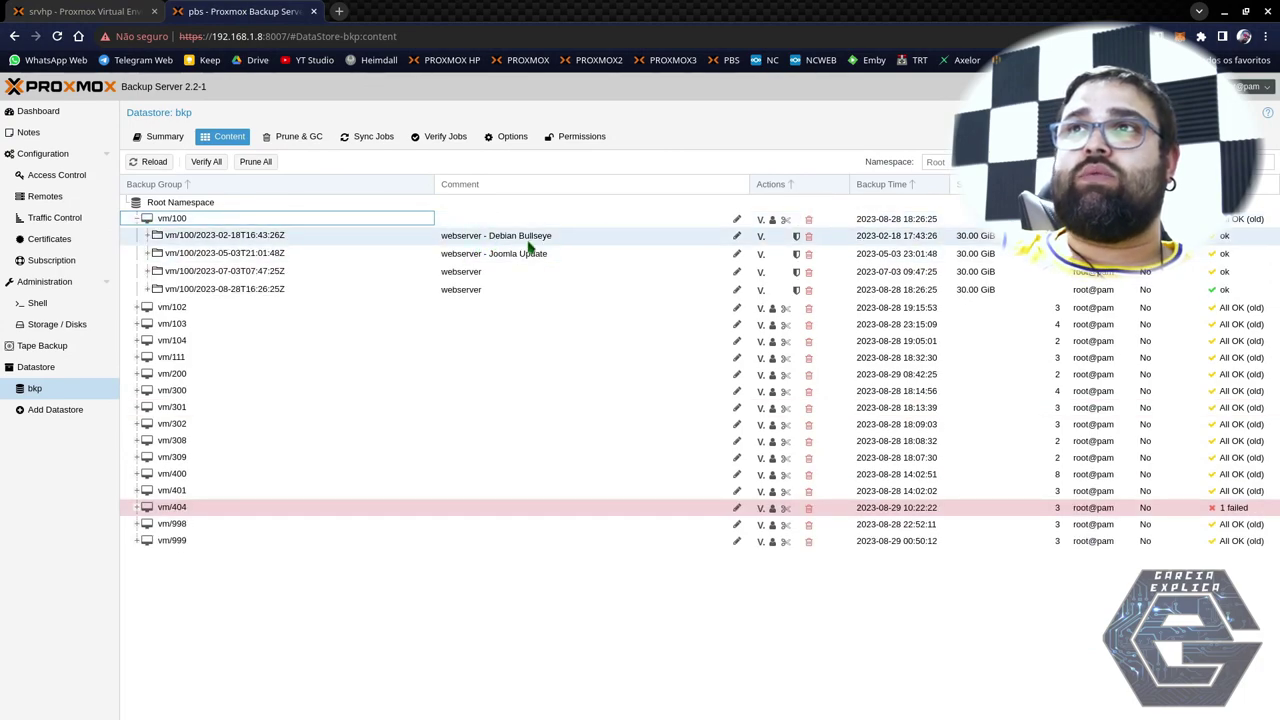
Switch to Proxmox Virtual Environment and examine the template variables available for the VM 111 backup notes, keeping {{guestname}} as the note.
{"action": "key", "text": "ctrl+Tab"}
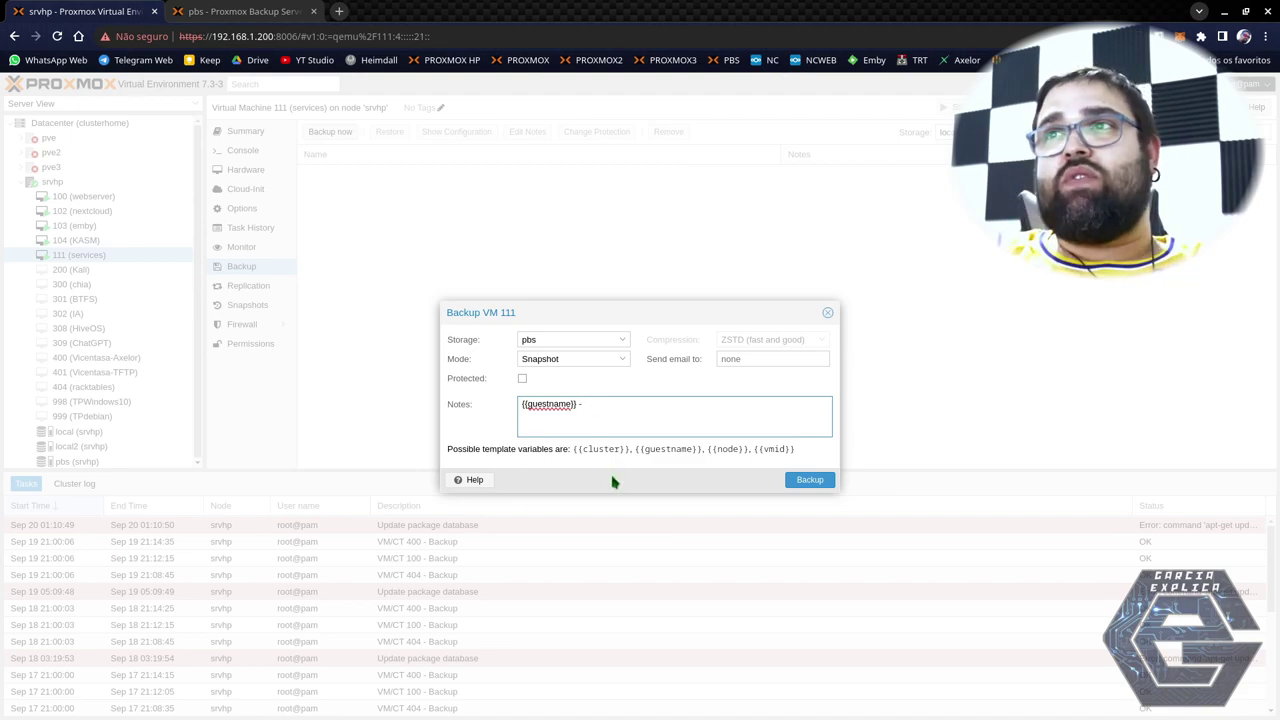
{"action": "left_click_drag", "start_coordinate": [500, 449], "coordinate": [800, 458]}
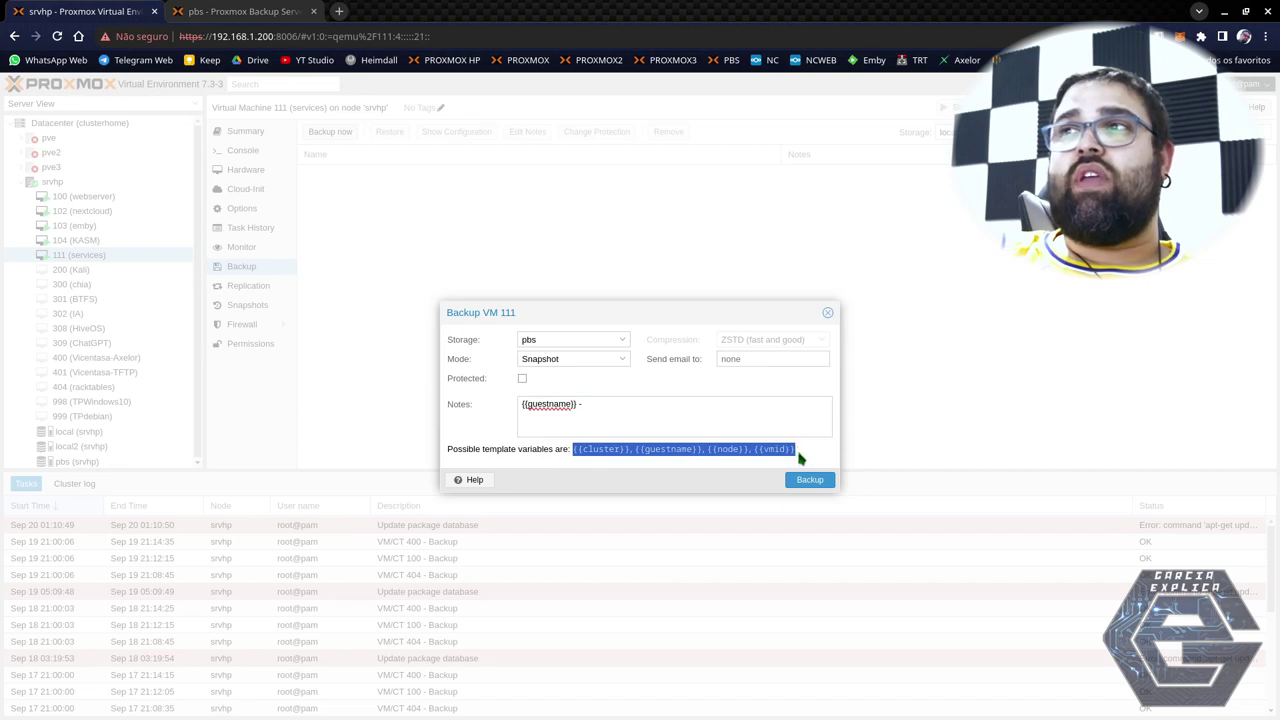
{"action": "left_click", "coordinate": [609, 449]}
{"action": "left_click_drag", "start_coordinate": [578, 449], "coordinate": [625, 450]}
{"action": "left_click", "coordinate": [608, 419]}
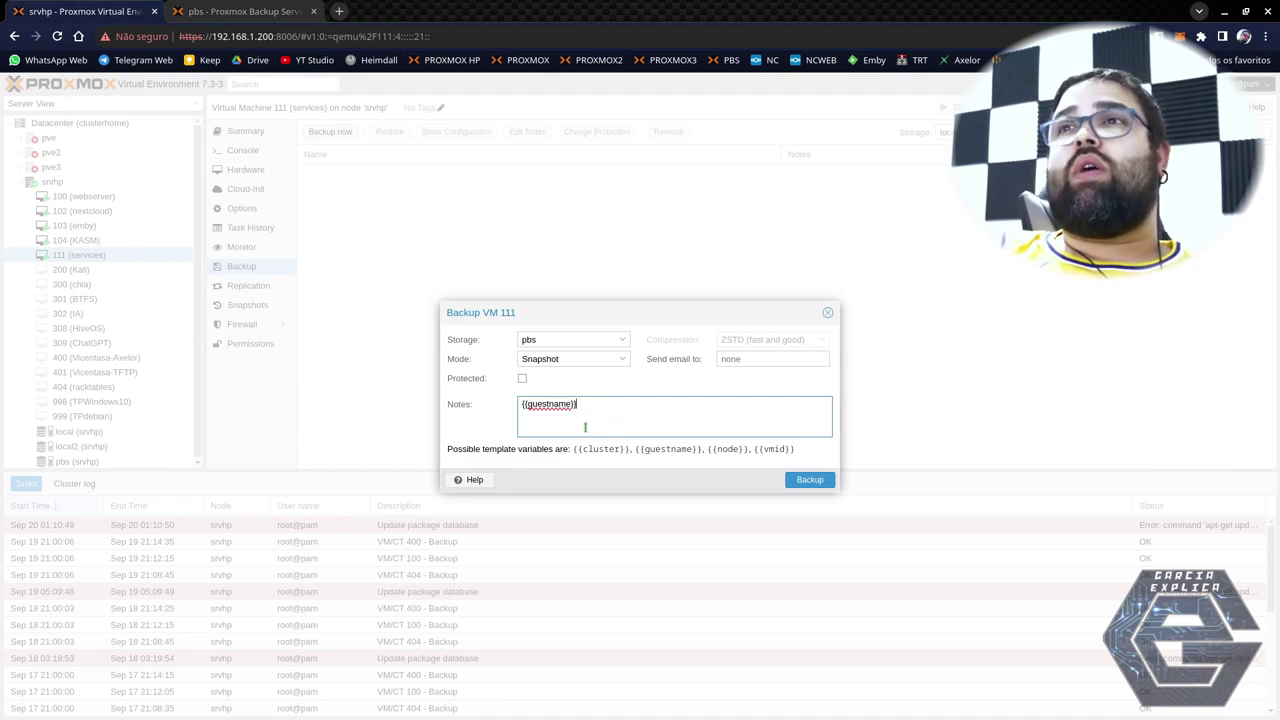
Try local and local2 as the VM 111 backup storage, return it to pbs, and examine the available backup modes.
{"action": "left_click", "coordinate": [571, 346]}
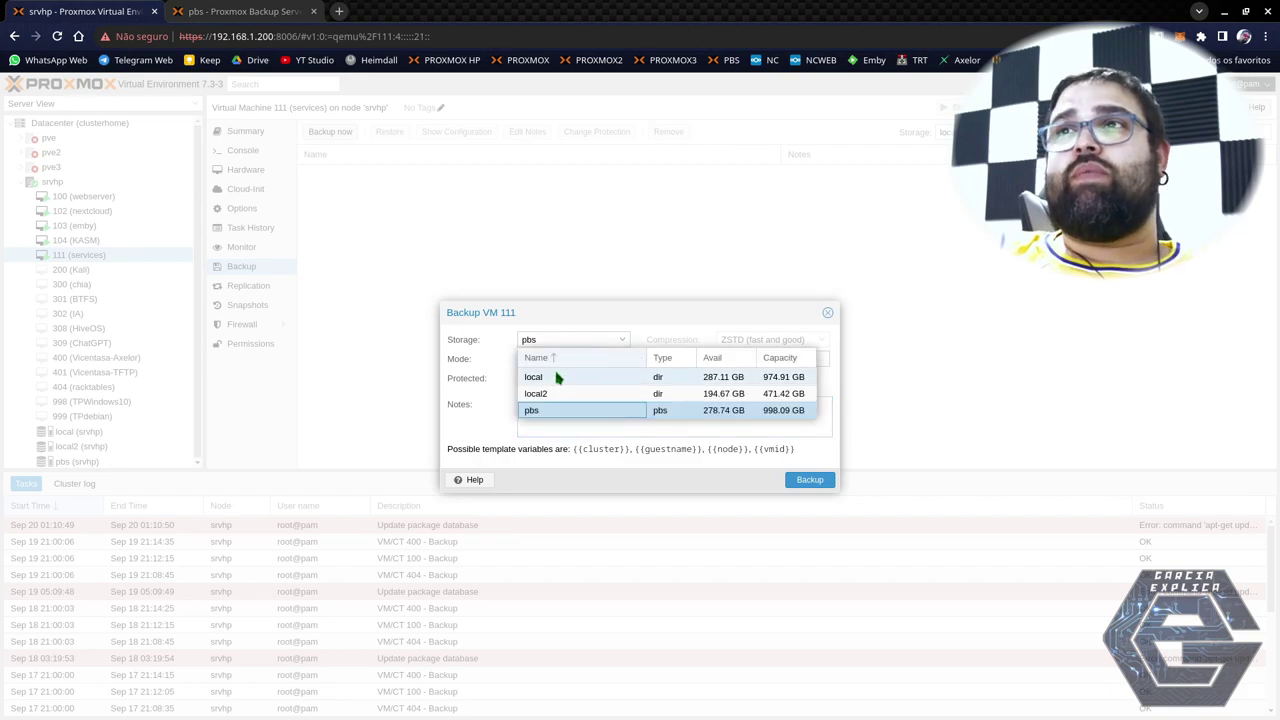
{"action": "left_click", "coordinate": [557, 374]}
{"action": "left_click", "coordinate": [564, 360]}
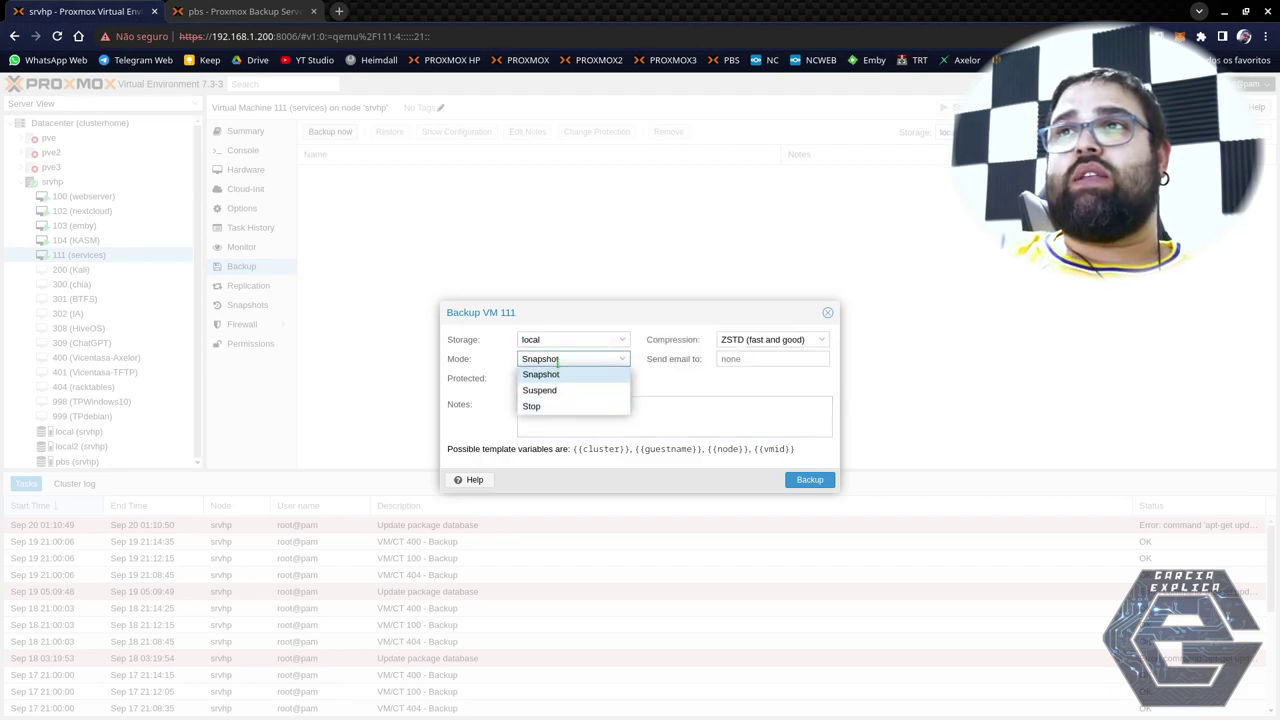
{"action": "left_click", "coordinate": [562, 345]}
{"action": "left_click", "coordinate": [555, 394]}
{"action": "left_click", "coordinate": [561, 356]}
{"action": "left_click", "coordinate": [562, 341]}
{"action": "left_click", "coordinate": [562, 341]}
{"action": "left_click", "coordinate": [545, 406]}
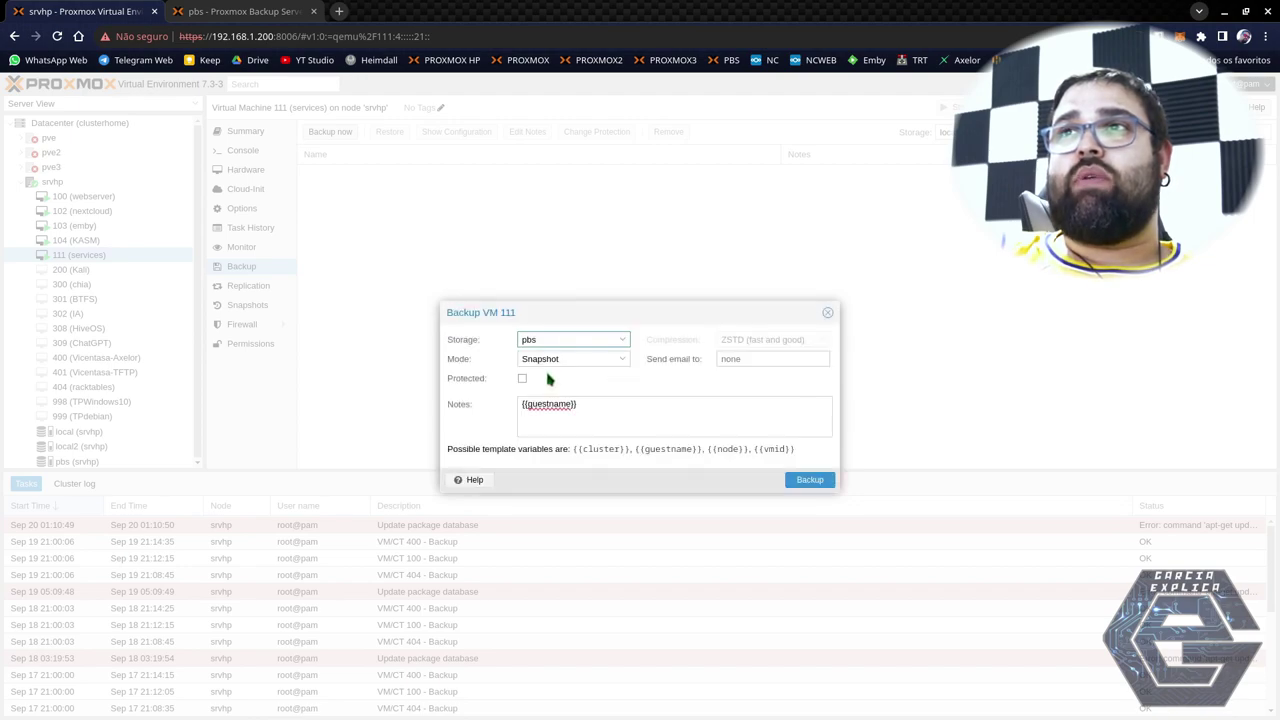
{"action": "left_click", "coordinate": [550, 358]}
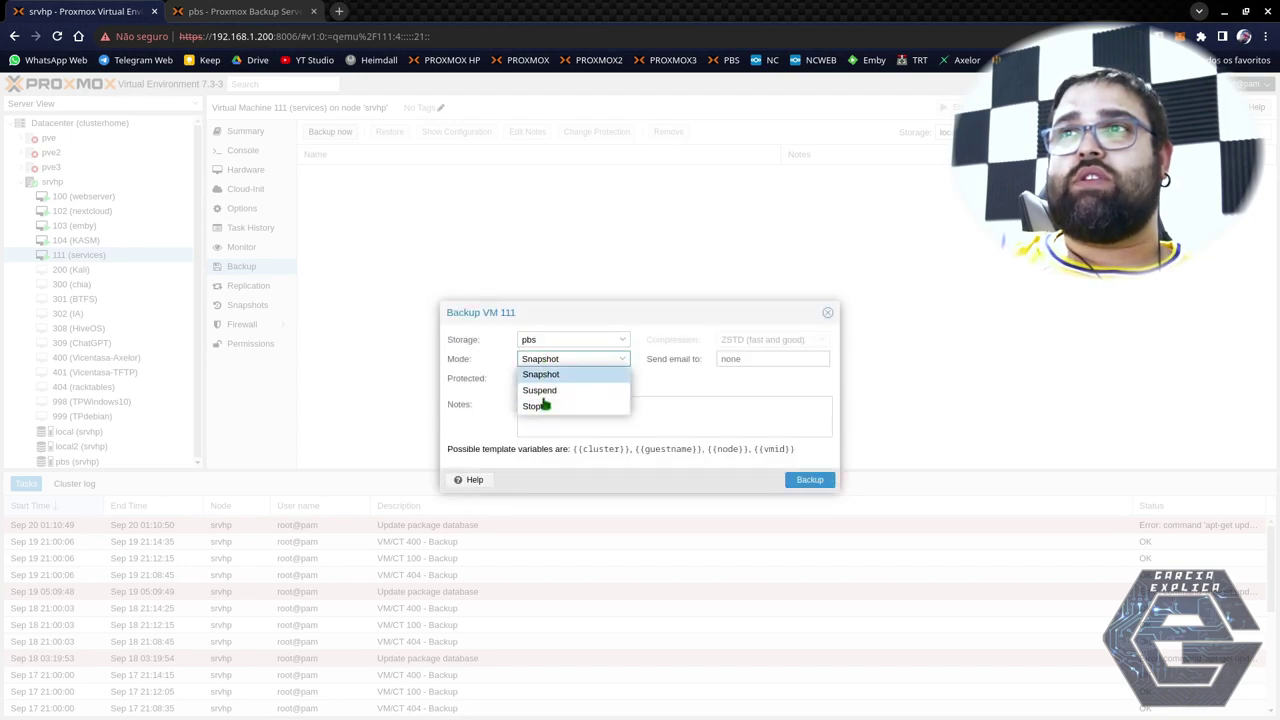
{"action": "left_click", "coordinate": [652, 357]}
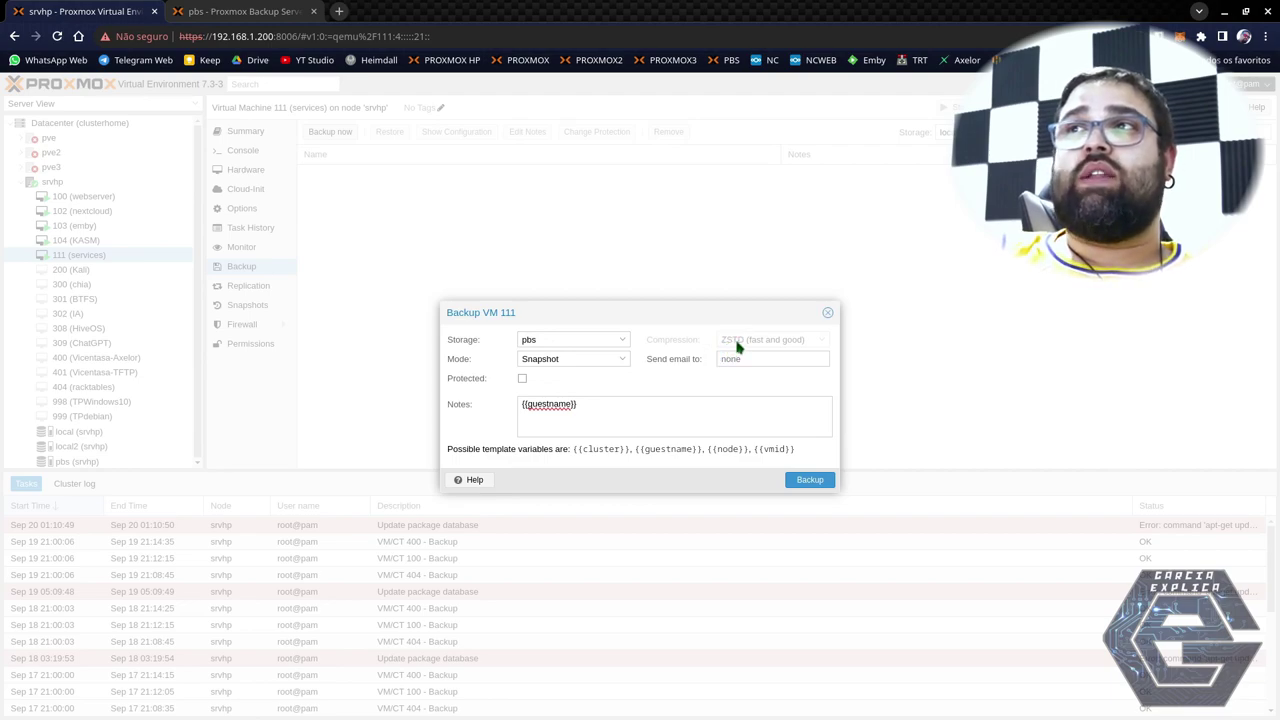
Switch the backup storage to local to examine the compression options, keep ZSTD (fast and good), and return the storage to pbs.
{"action": "left_click", "coordinate": [588, 342]}
{"action": "left_click", "coordinate": [552, 377]}
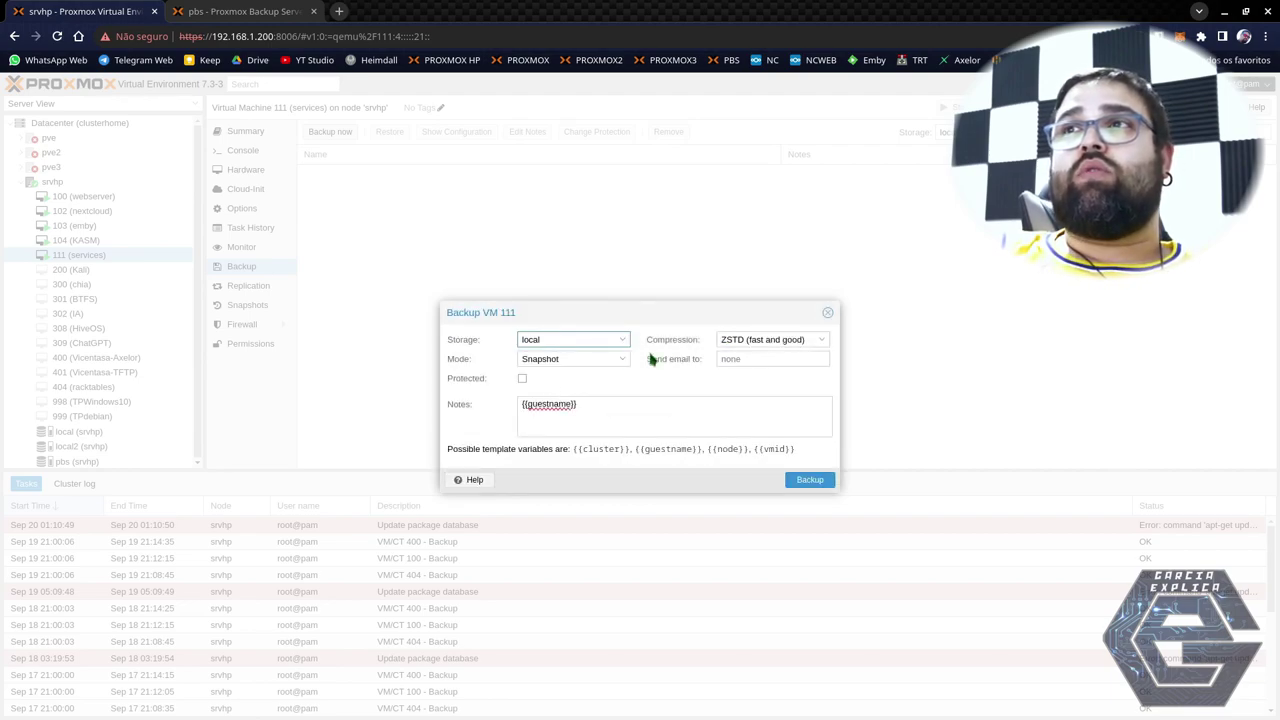
{"action": "left_click", "coordinate": [770, 342]}
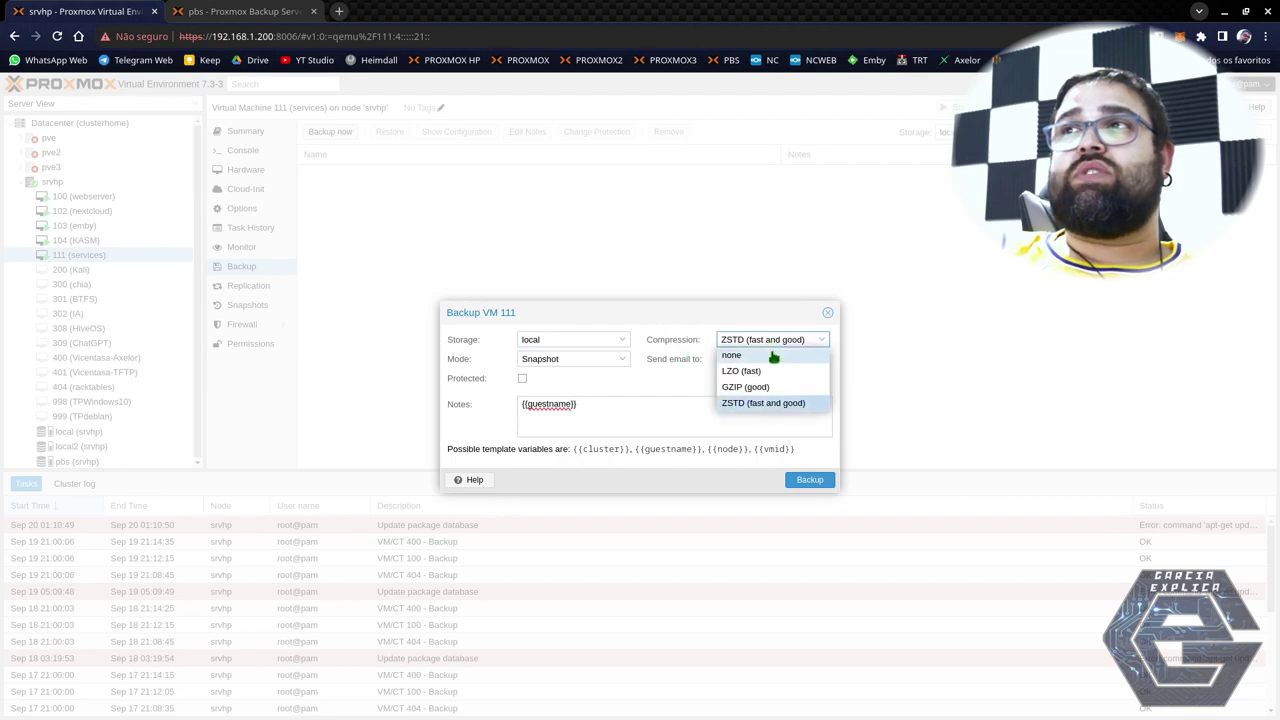
{"action": "left_click", "coordinate": [790, 405]}
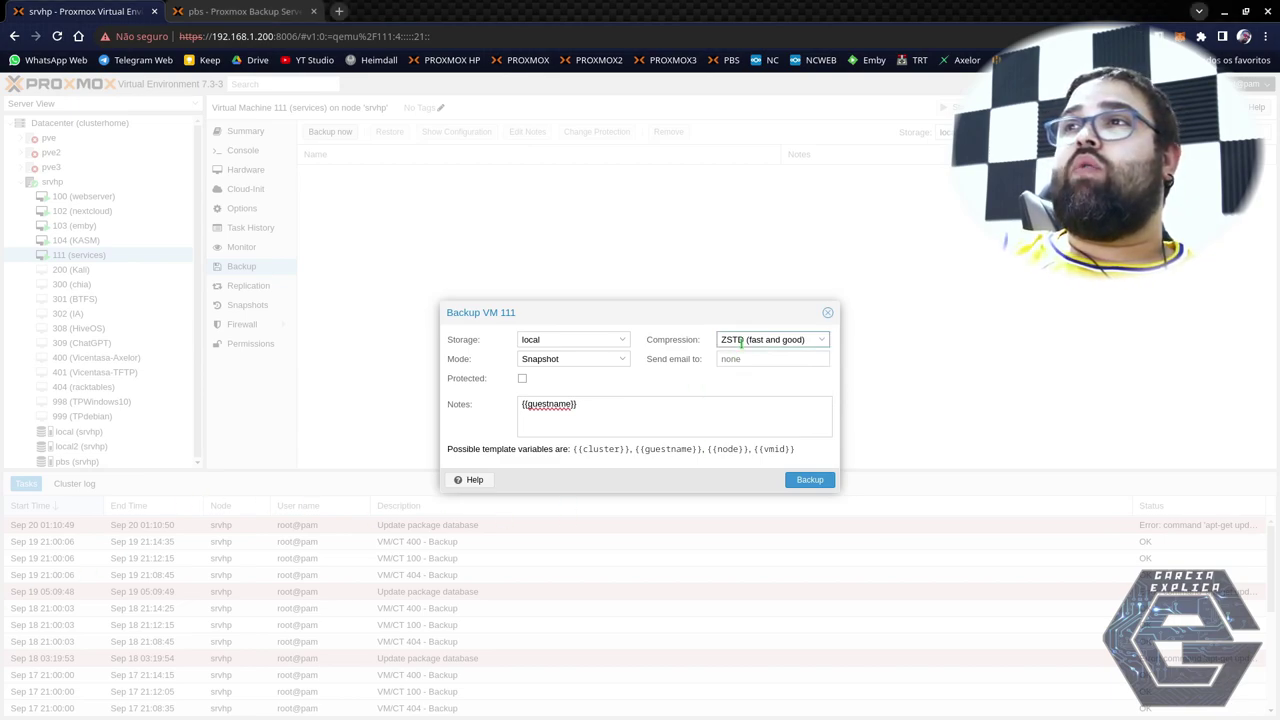
{"action": "left_click", "coordinate": [738, 342]}
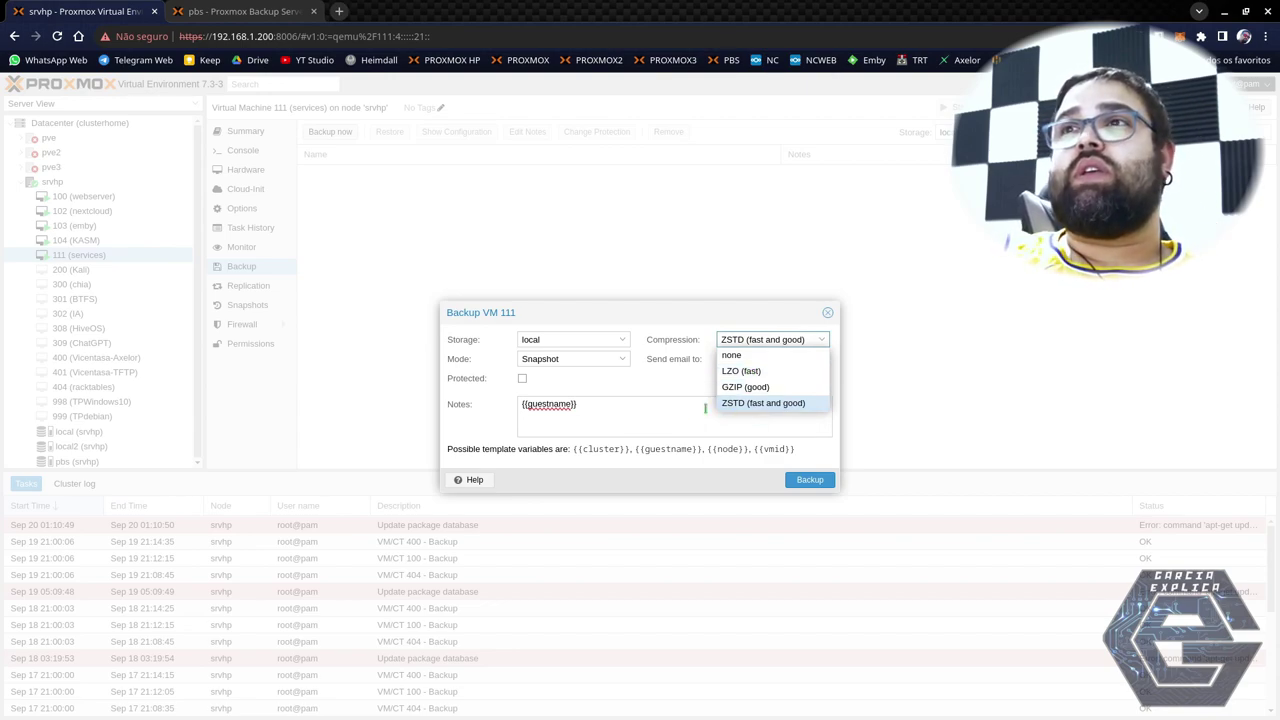
{"action": "left_click", "coordinate": [594, 401]}
{"action": "left_click", "coordinate": [570, 340]}
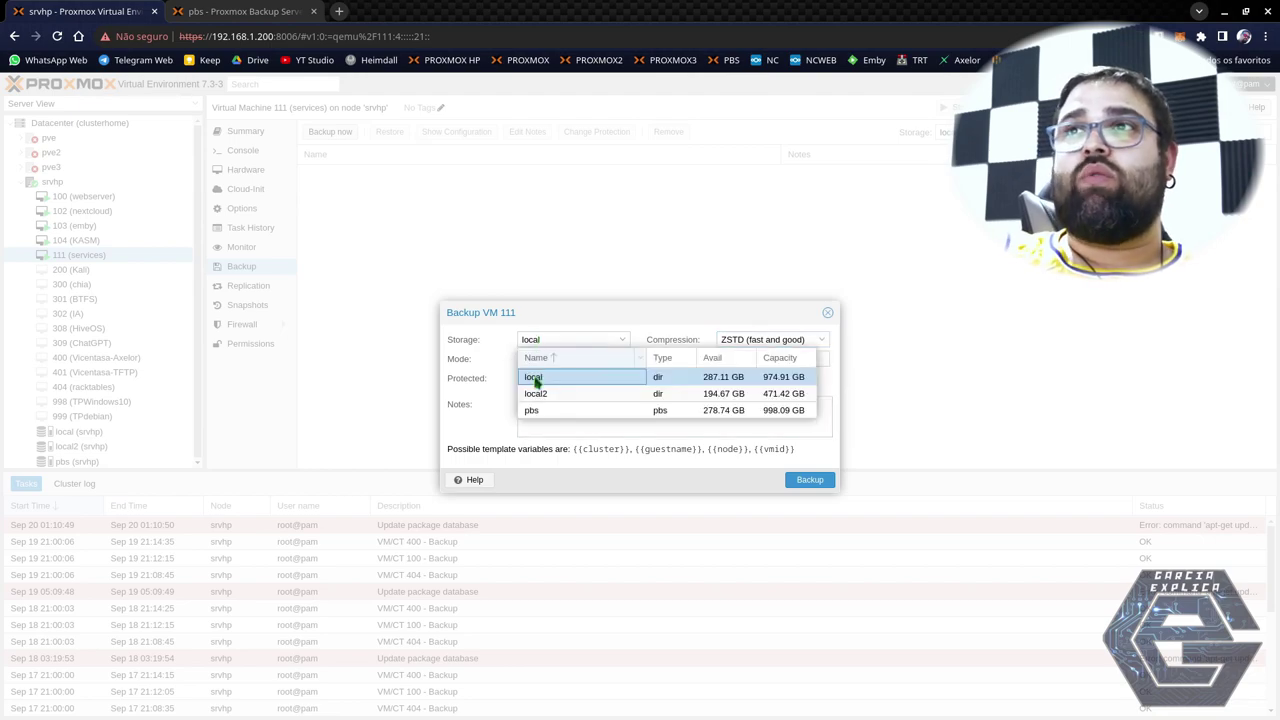
{"action": "left_click", "coordinate": [531, 410]}
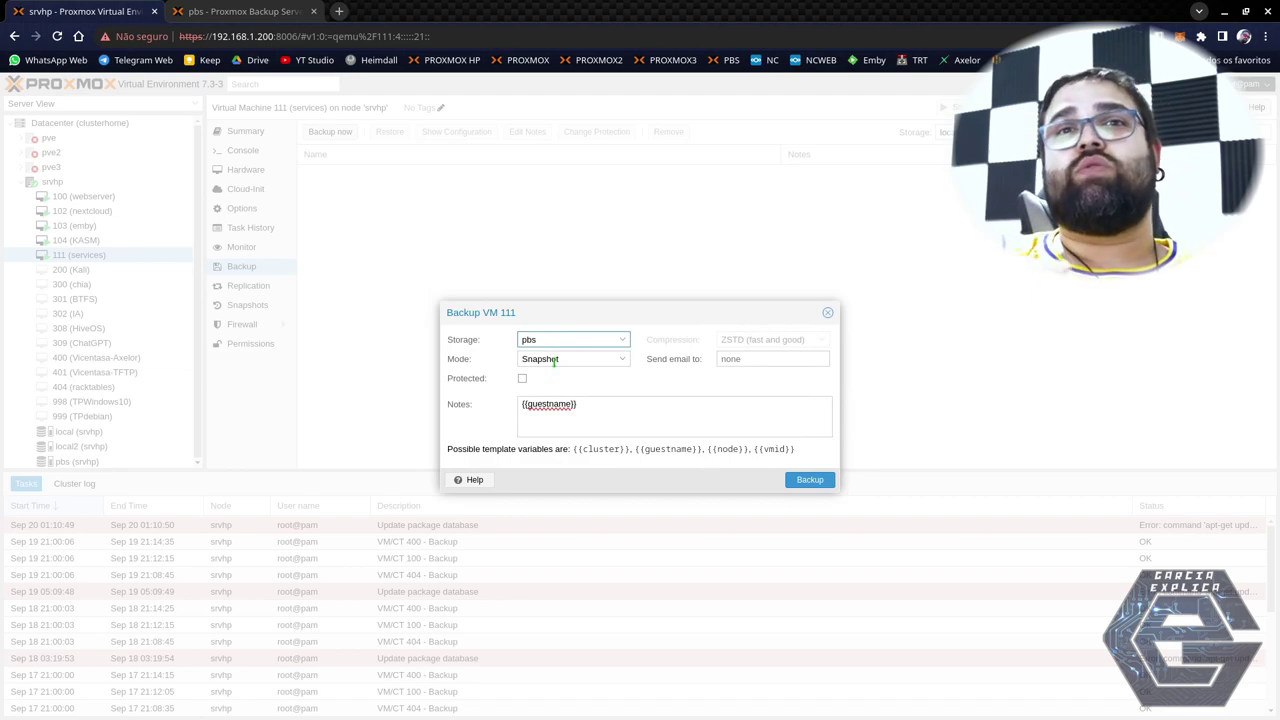
Switch to the Proxmox Backup and Restore wiki page and read the stop mode description for VMs.
{"action": "left_click", "coordinate": [553, 360]}
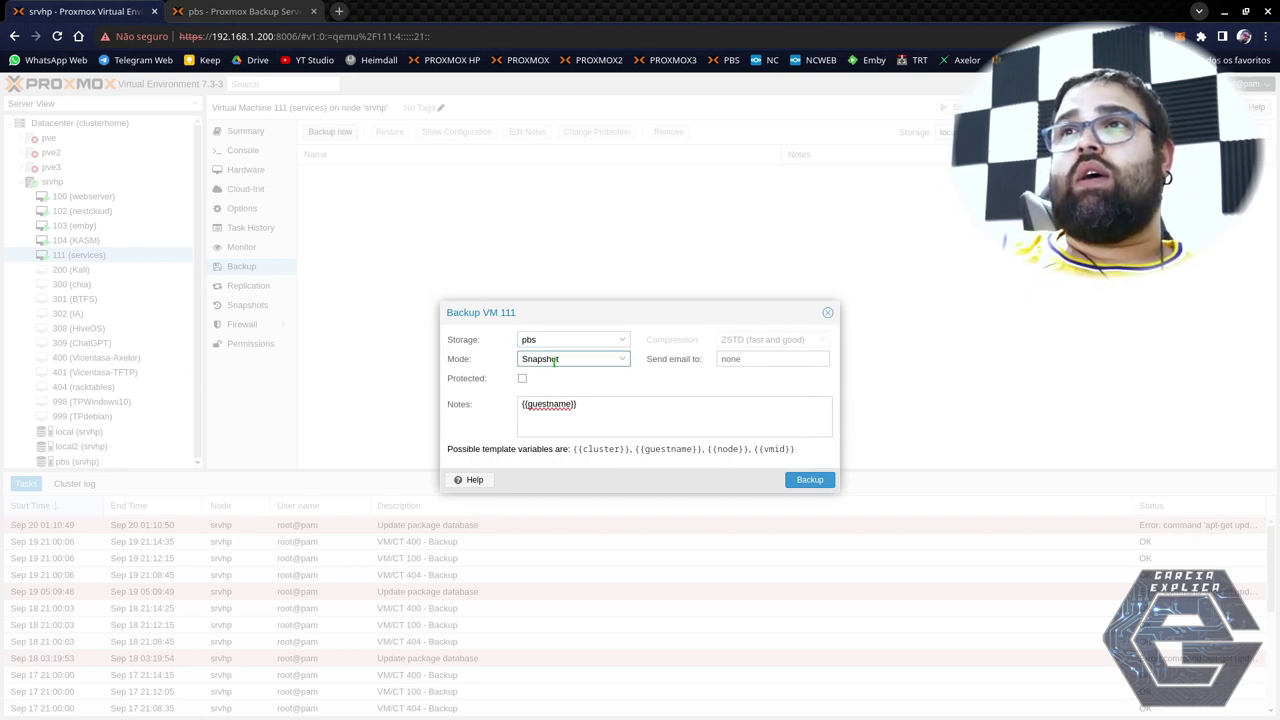
{"action": "left_click", "coordinate": [557, 418]}
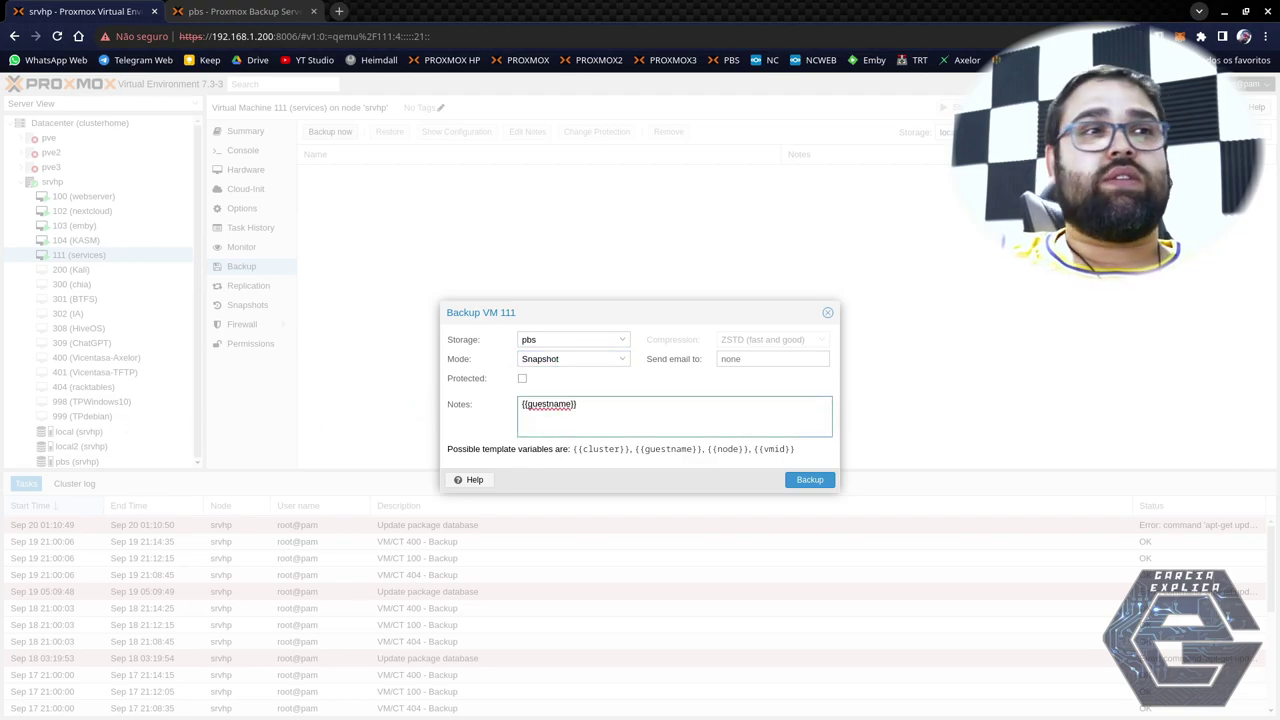
{"action": "key", "text": "alt+Tab"}
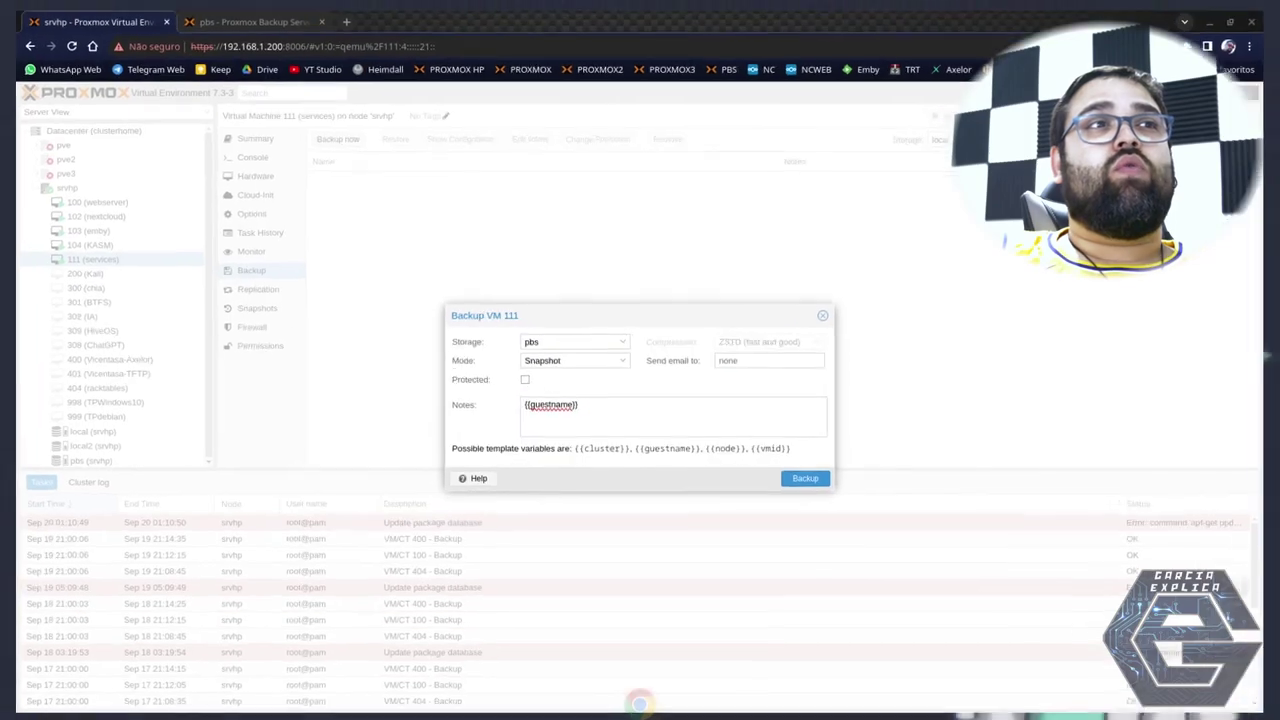
{"action": "key", "text": "alt+Tab"}
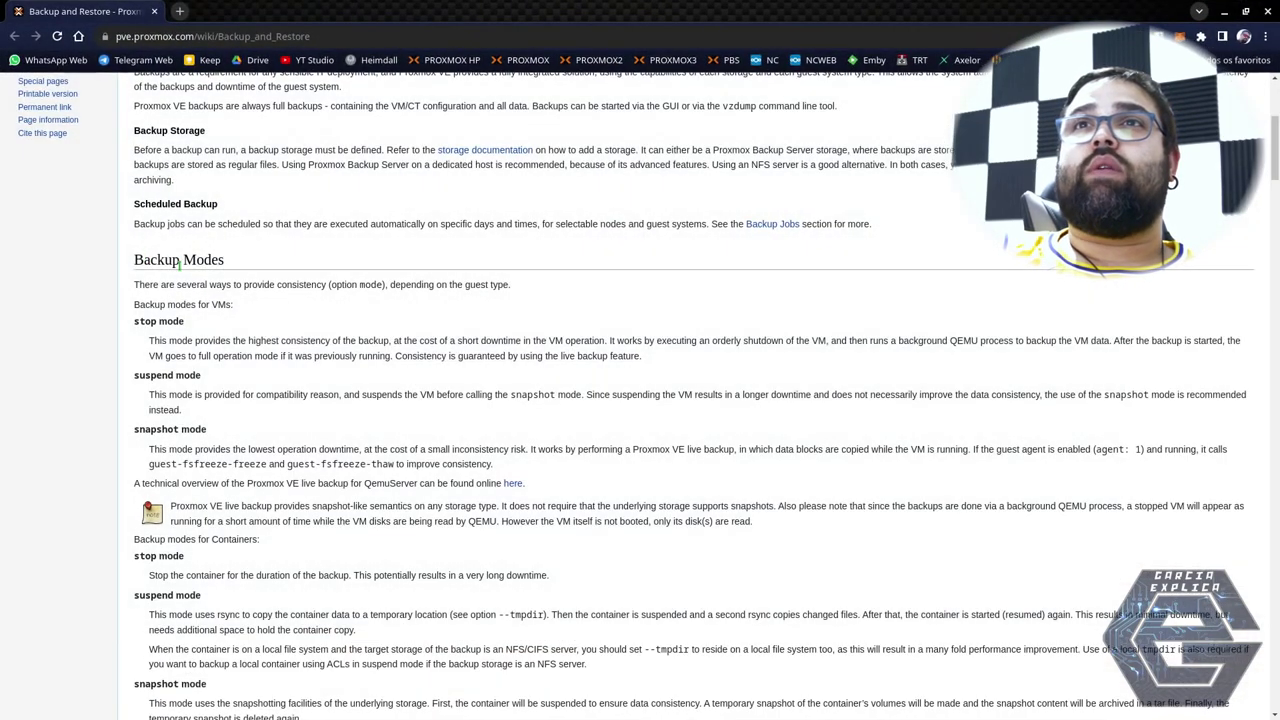
{"action": "scroll", "coordinate": [214, 286], "scroll_direction": "down", "scroll_amount": 2}
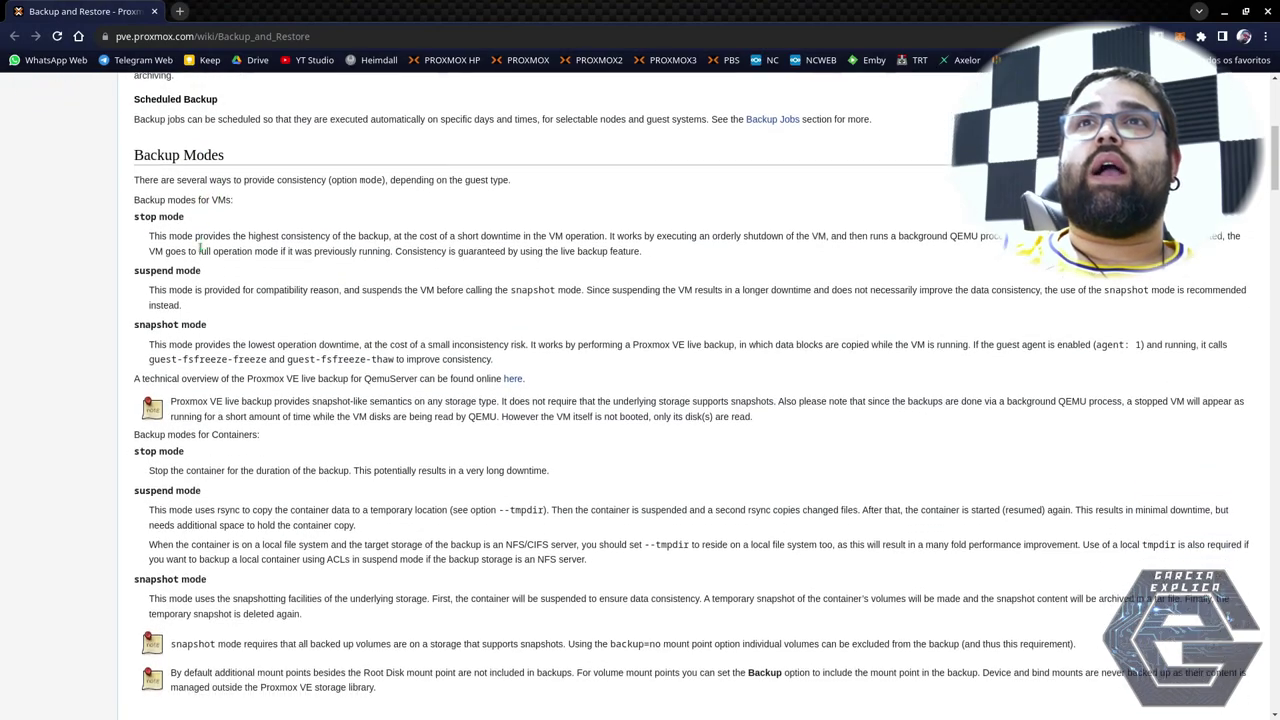
{"action": "left_click_drag", "start_coordinate": [138, 198], "coordinate": [650, 233]}
{"action": "left_click", "coordinate": [170, 204]}
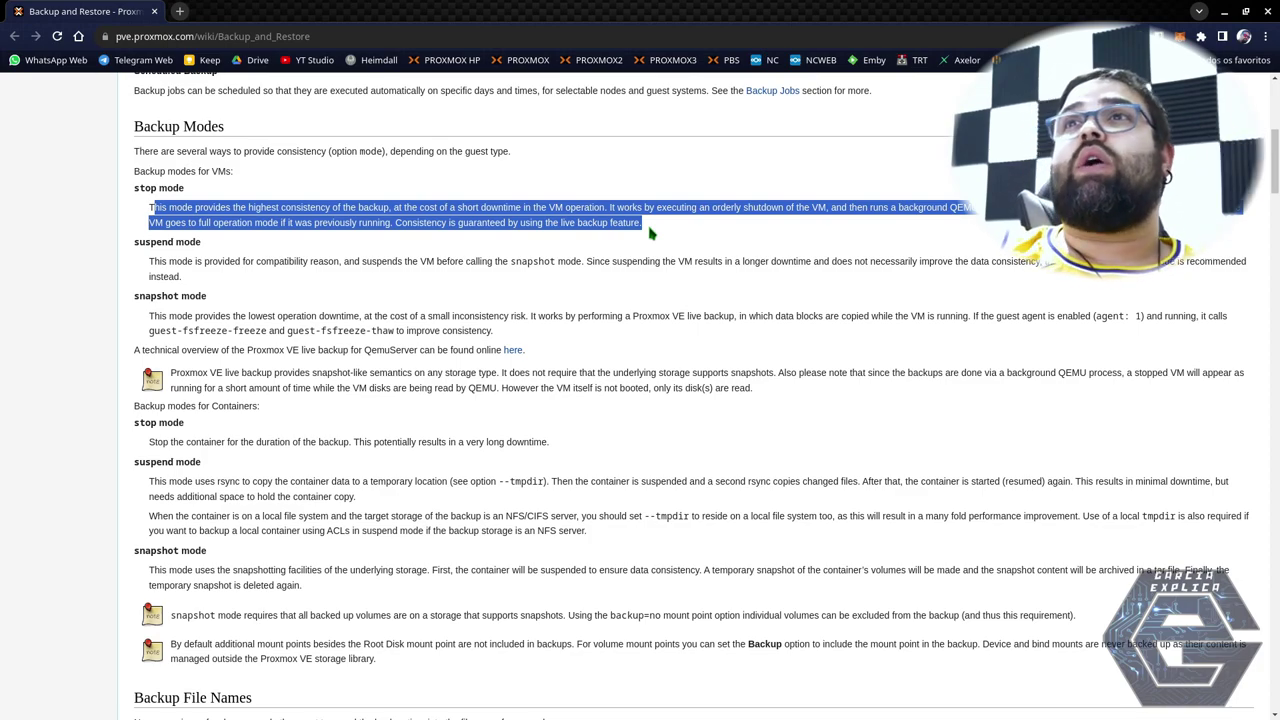
{"action": "left_click_drag", "start_coordinate": [395, 222], "coordinate": [515, 233]}
{"action": "left_click", "coordinate": [405, 308]}
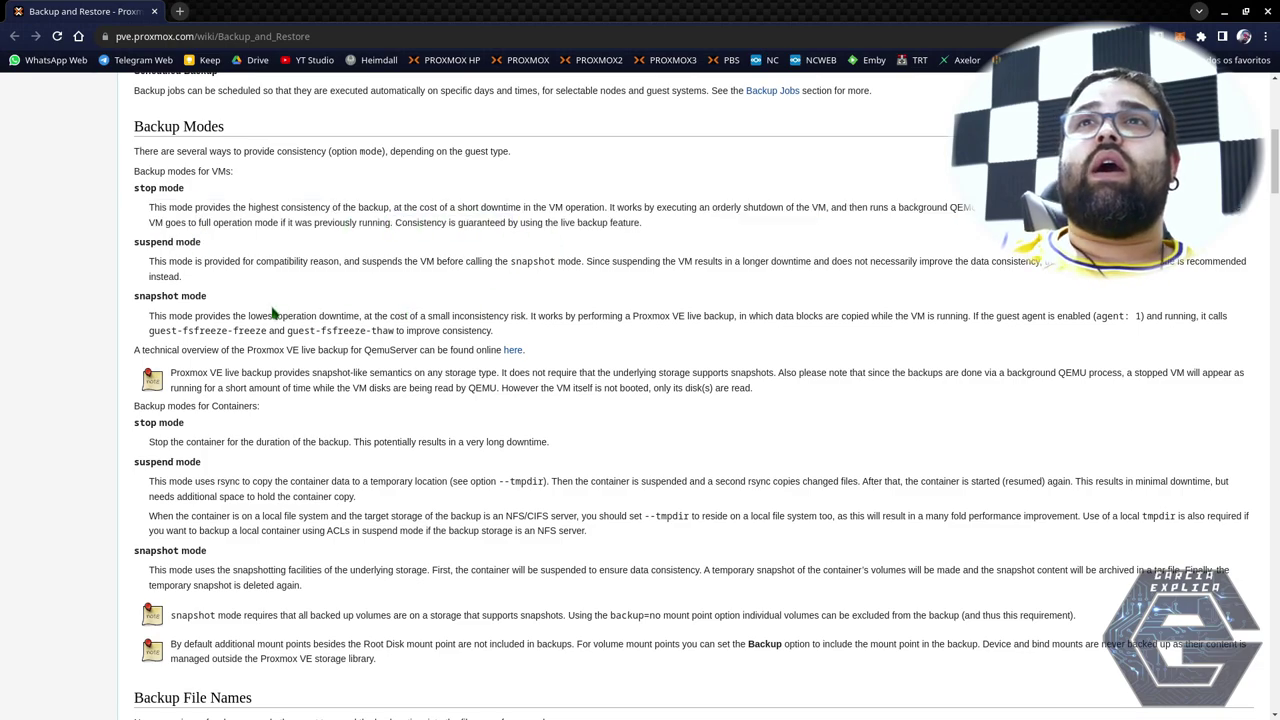
Read the suspend and snapshot mode descriptions for VMs, including the guest agent condition.
{"action": "left_click_drag", "start_coordinate": [132, 246], "coordinate": [260, 306]}
{"action": "left_click", "coordinate": [251, 316]}
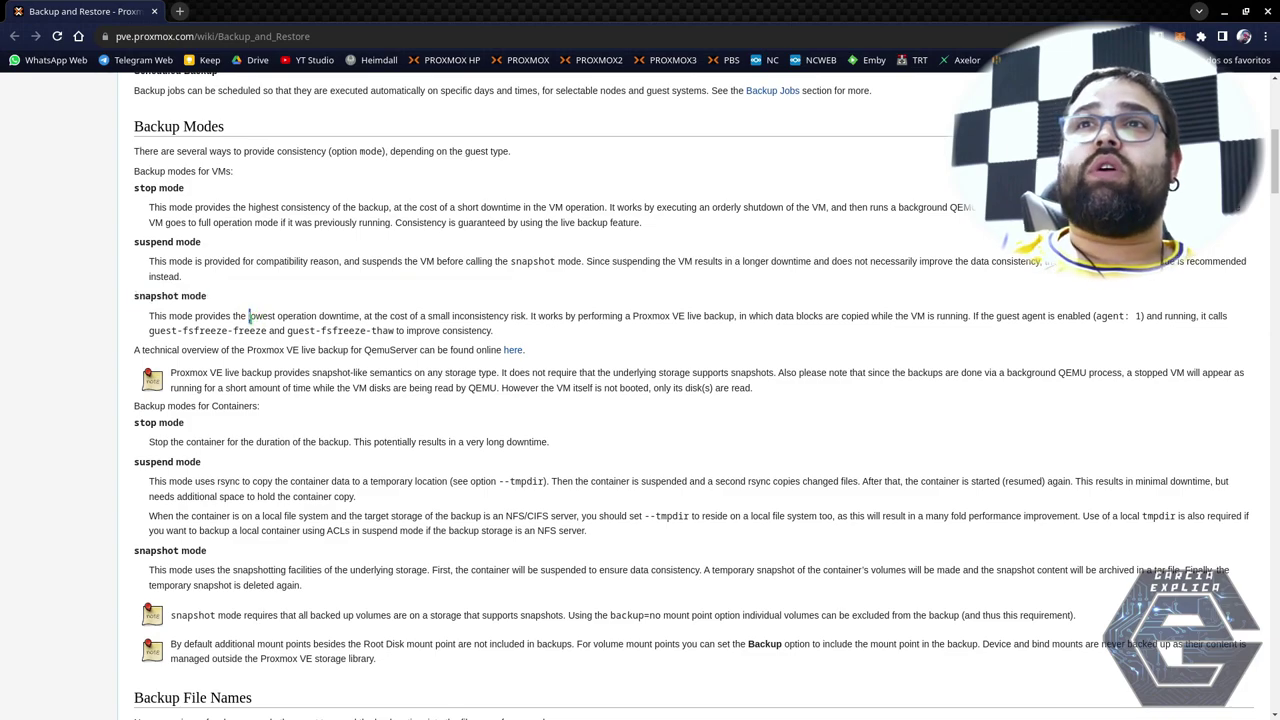
{"action": "left_click_drag", "start_coordinate": [268, 316], "coordinate": [328, 318]}
{"action": "left_click", "coordinate": [342, 325]}
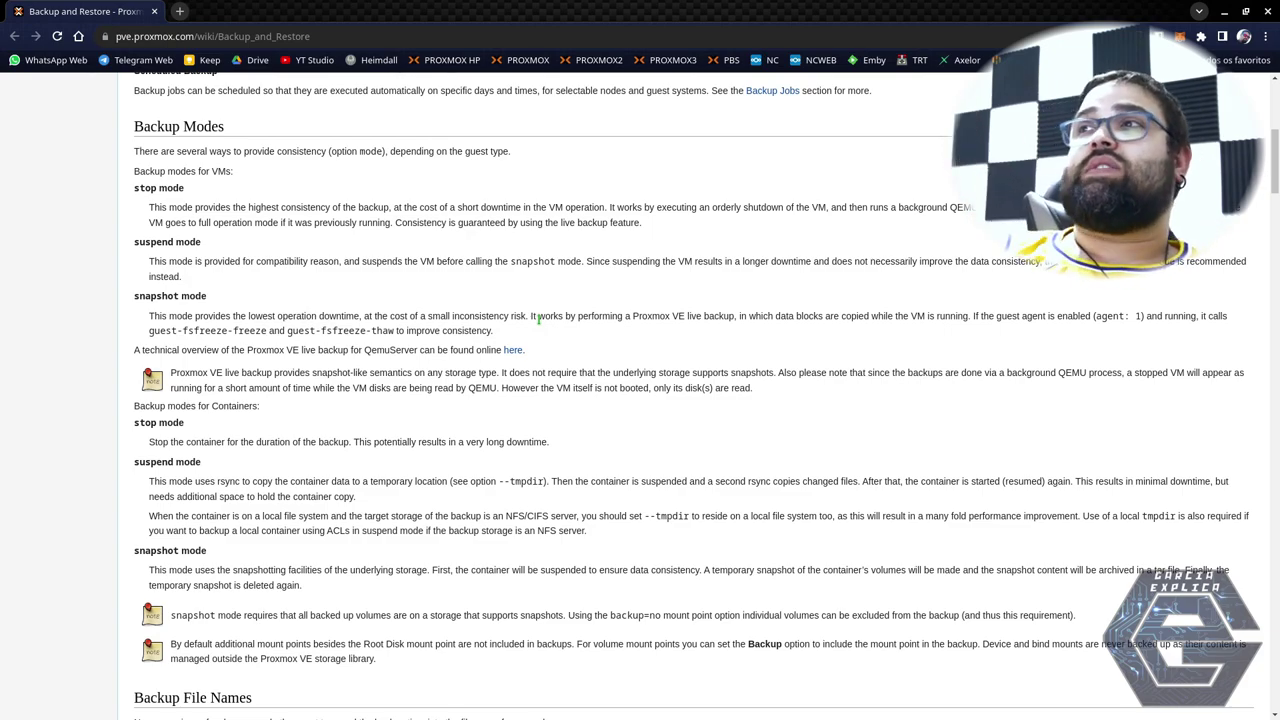
{"action": "left_click_drag", "start_coordinate": [997, 316], "coordinate": [1074, 318]}
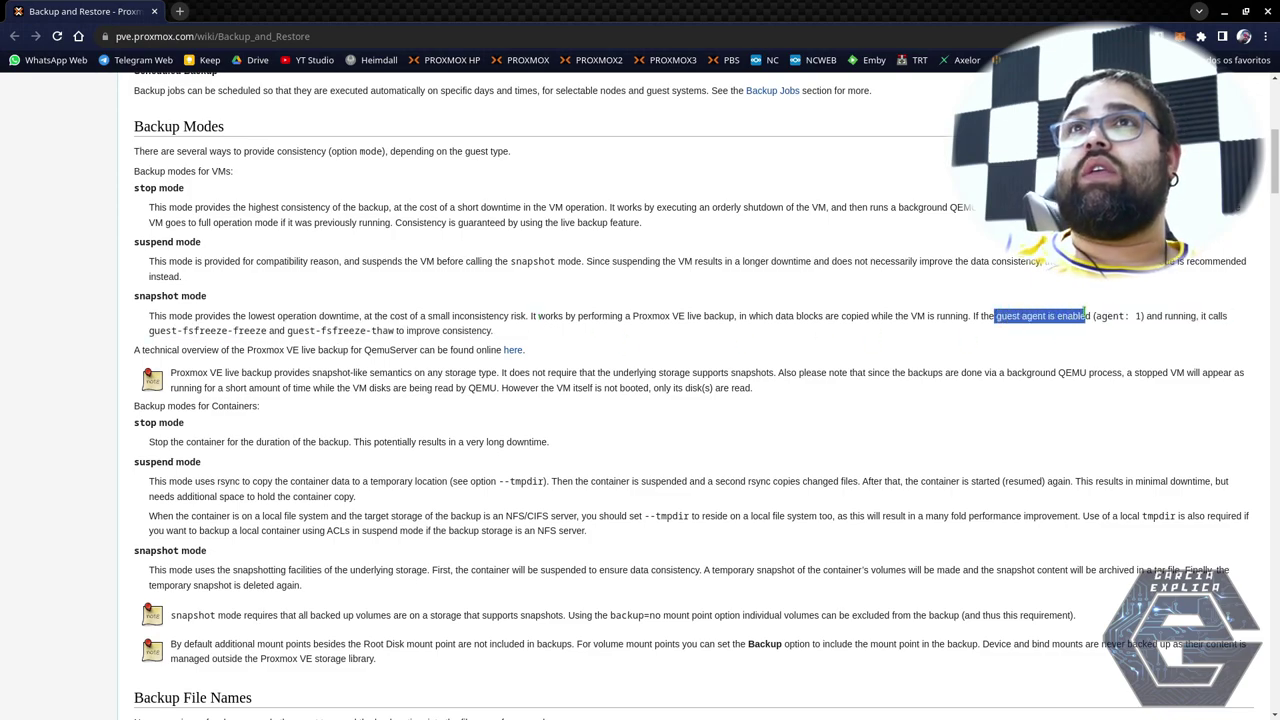
Move the Backup and Restore wiki page into the Proxmox browser window, and close the VM 111 backup dialog without starting a backup.
{"action": "left_click_drag", "start_coordinate": [109, 10], "coordinate": [138, 38]}
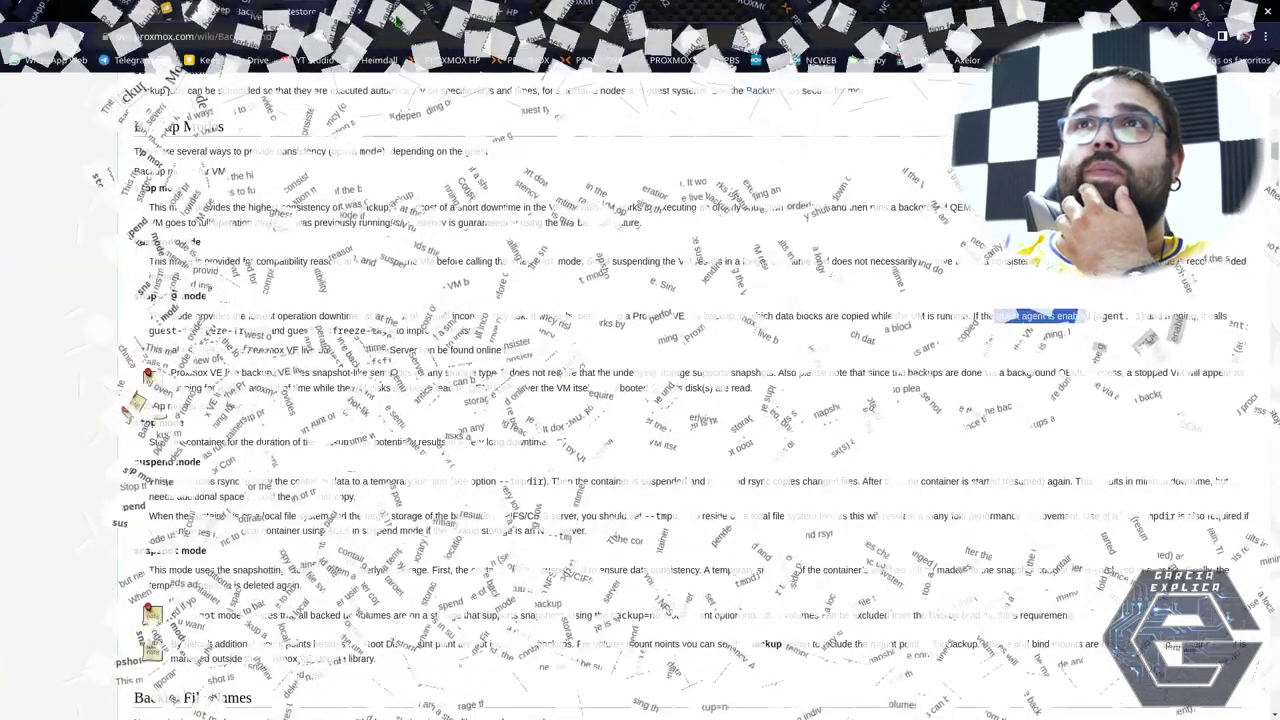
{"action": "left_click_drag", "start_coordinate": [205, 20], "coordinate": [373, 12]}
{"action": "left_click", "coordinate": [104, 11]}
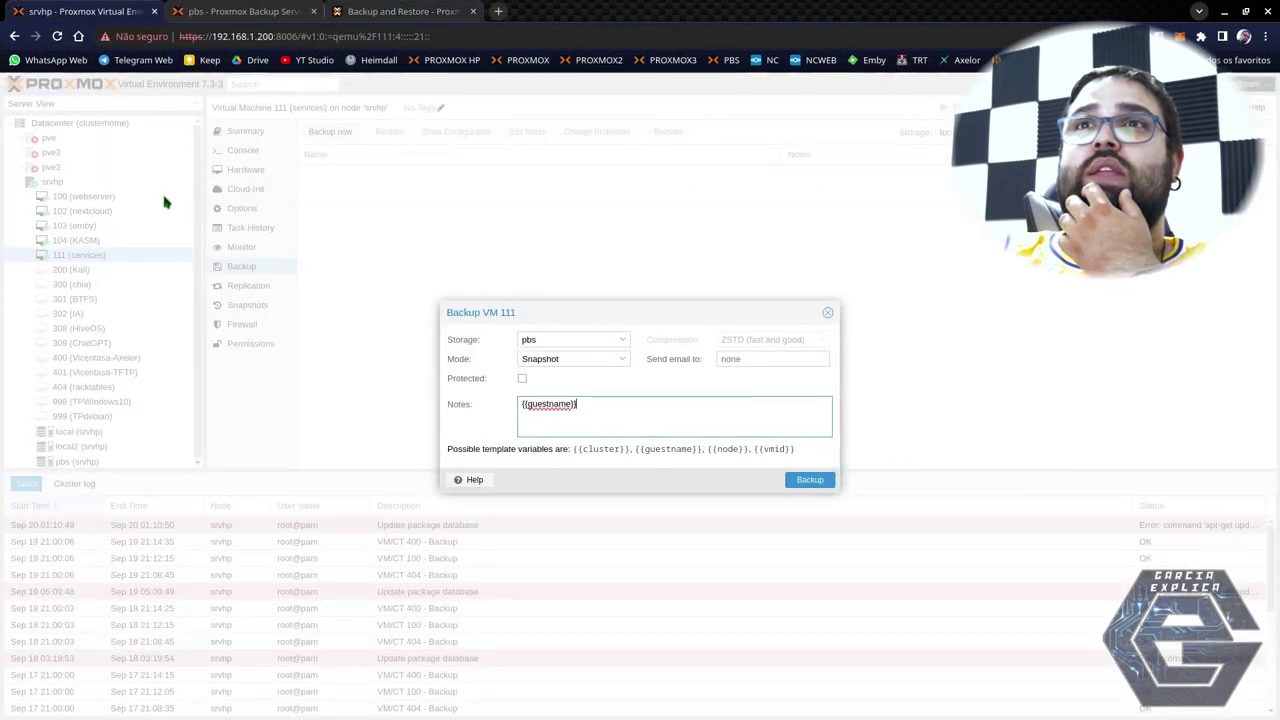
{"action": "left_click", "coordinate": [827, 312]}
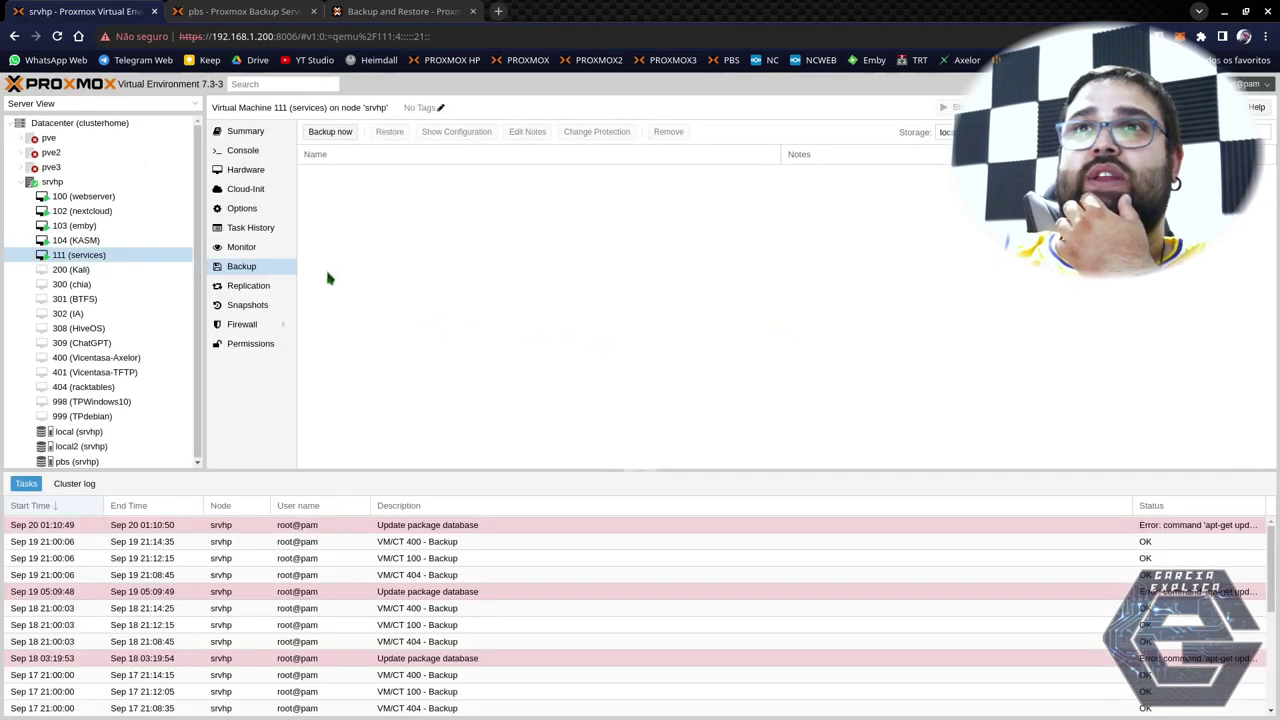
Check the QEMU Guest Agent setting in the options of VM 111.
{"action": "left_click", "coordinate": [250, 150]}
{"action": "left_click", "coordinate": [250, 171]}
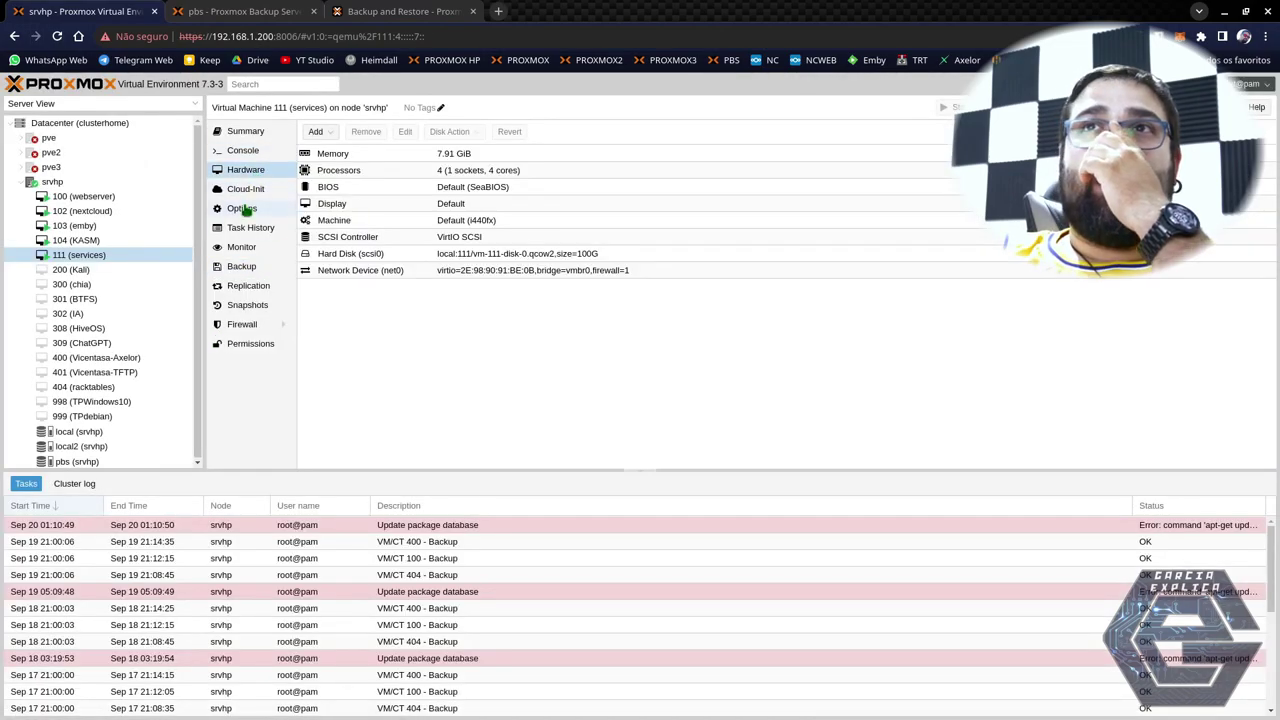
{"action": "left_click", "coordinate": [244, 208]}
{"action": "left_click", "coordinate": [340, 374]}
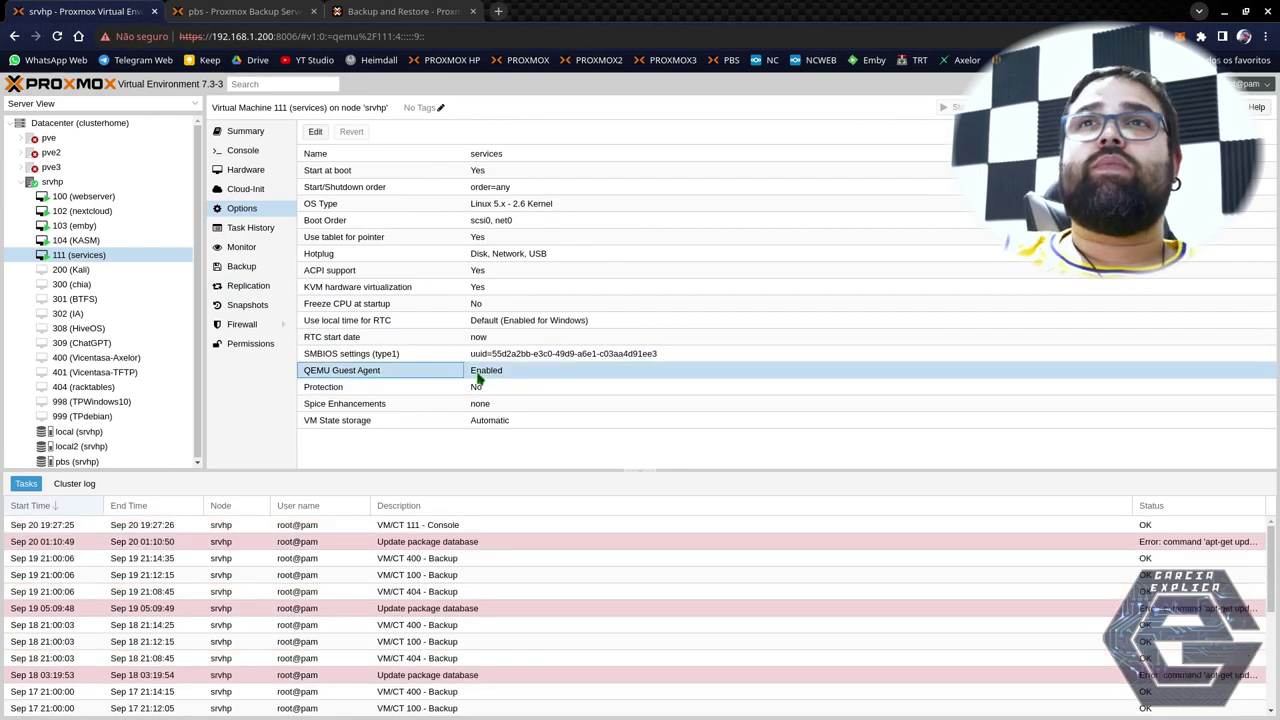
Reopen the backup list of VM 111, and return to the wiki's snapshot mode description.
{"action": "left_click", "coordinate": [241, 266]}
{"action": "left_click", "coordinate": [400, 11]}
{"action": "left_click", "coordinate": [872, 352]}
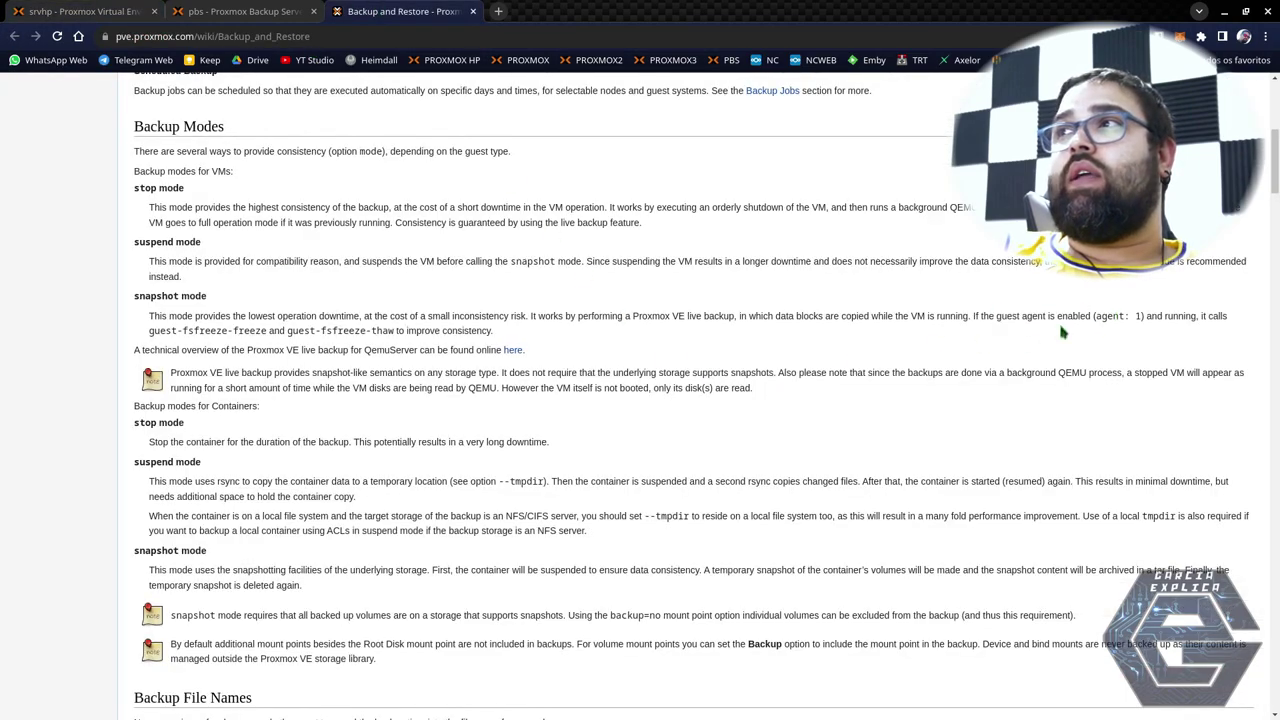
Read the wiki's guest-fsfreeze remark under snapshot mode and the compatibility and downtime remarks under suspend mode for VMs.
{"action": "left_click_drag", "start_coordinate": [150, 331], "coordinate": [526, 347]}
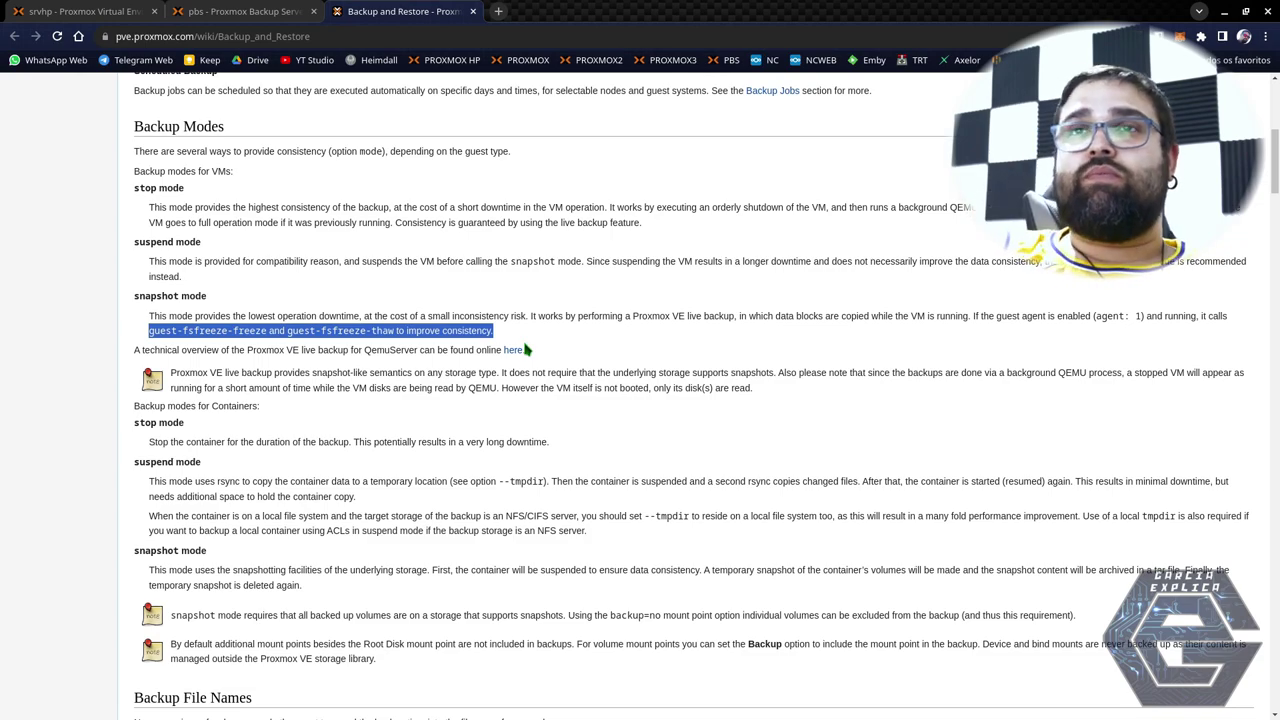
{"action": "left_click_drag", "start_coordinate": [134, 241], "coordinate": [203, 280]}
{"action": "left_click", "coordinate": [203, 283]}
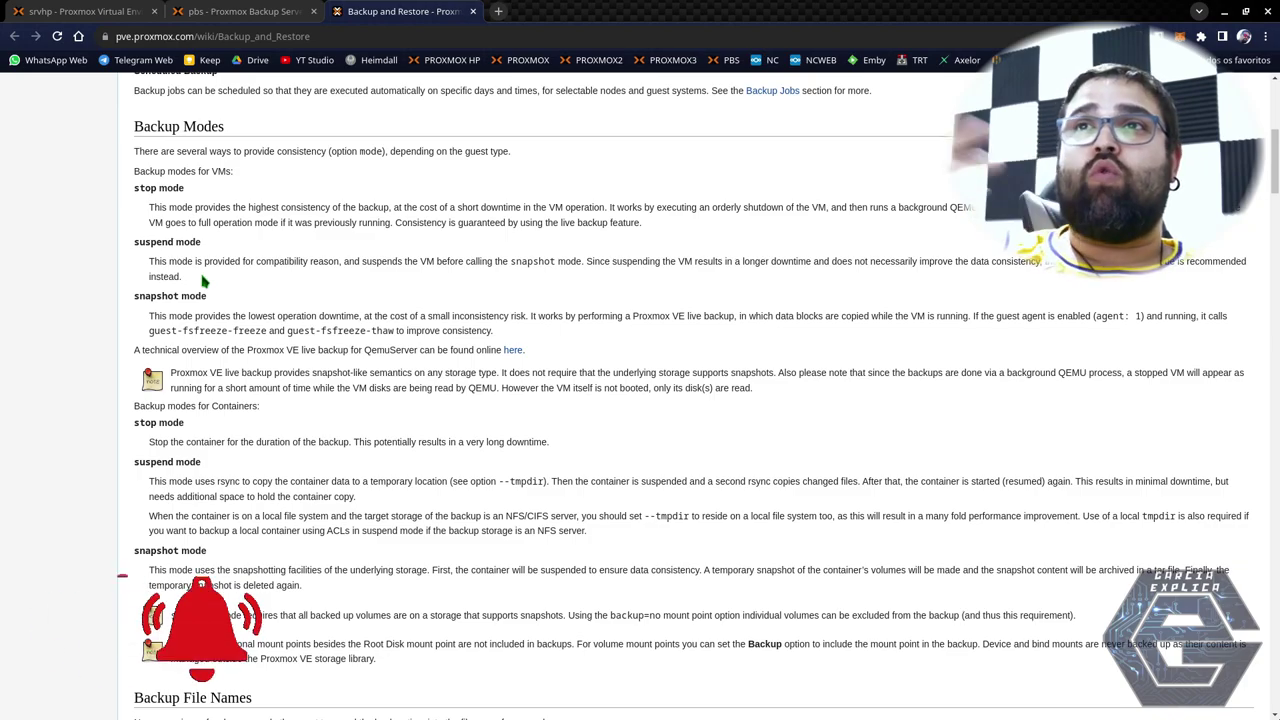
{"action": "left_click_drag", "start_coordinate": [149, 263], "coordinate": [340, 273]}
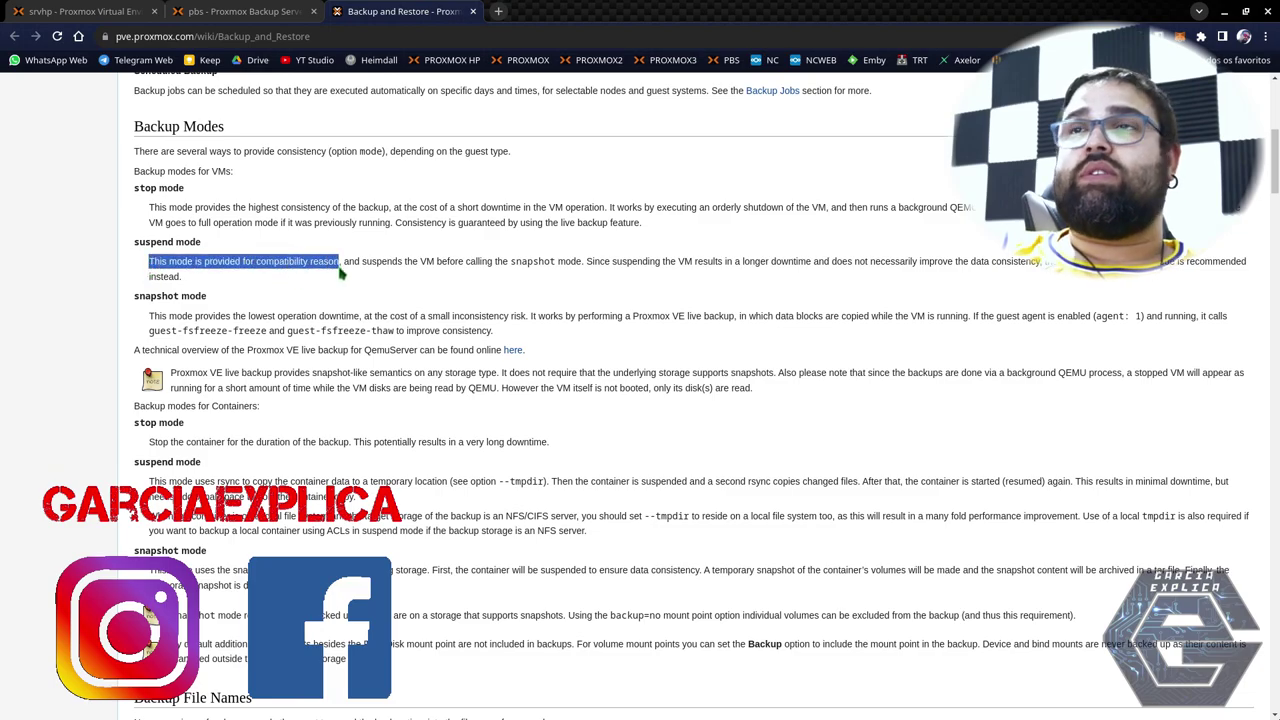
{"action": "left_click", "coordinate": [352, 272]}
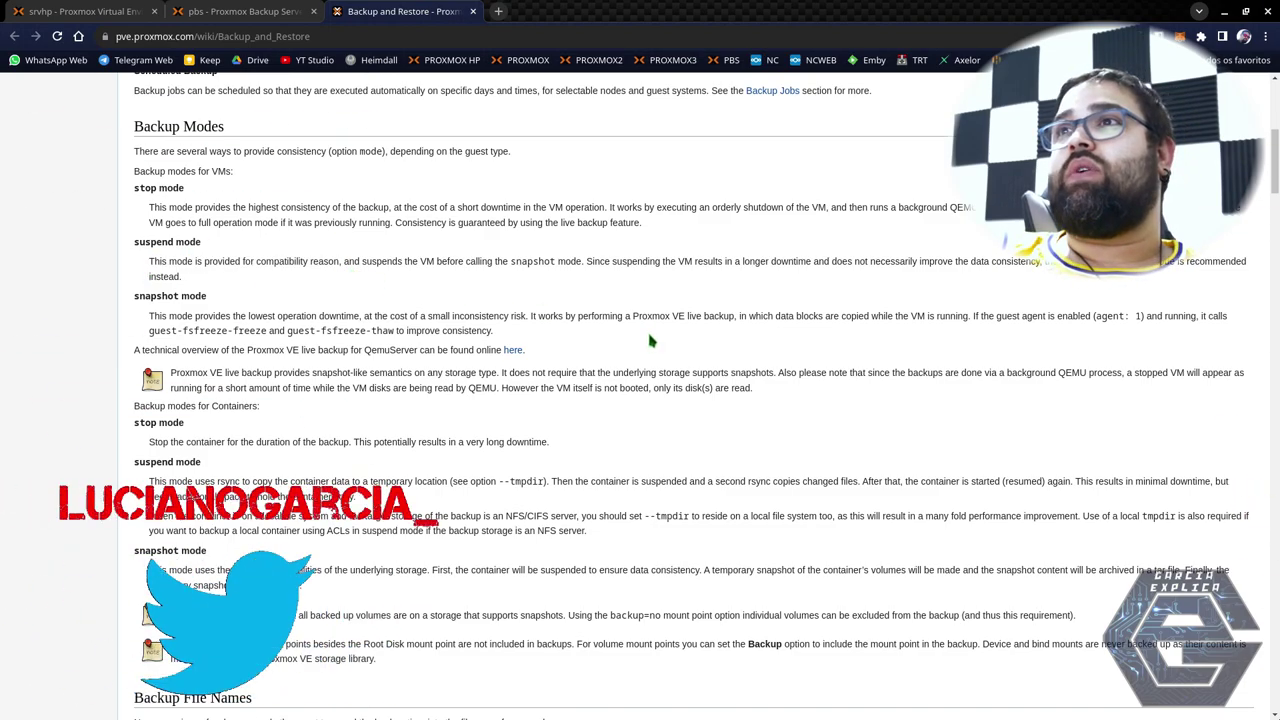
{"action": "left_click_drag", "start_coordinate": [655, 263], "coordinate": [694, 265]}
{"action": "left_click", "coordinate": [718, 280]}
{"action": "left_click_drag", "start_coordinate": [582, 262], "coordinate": [816, 262]}
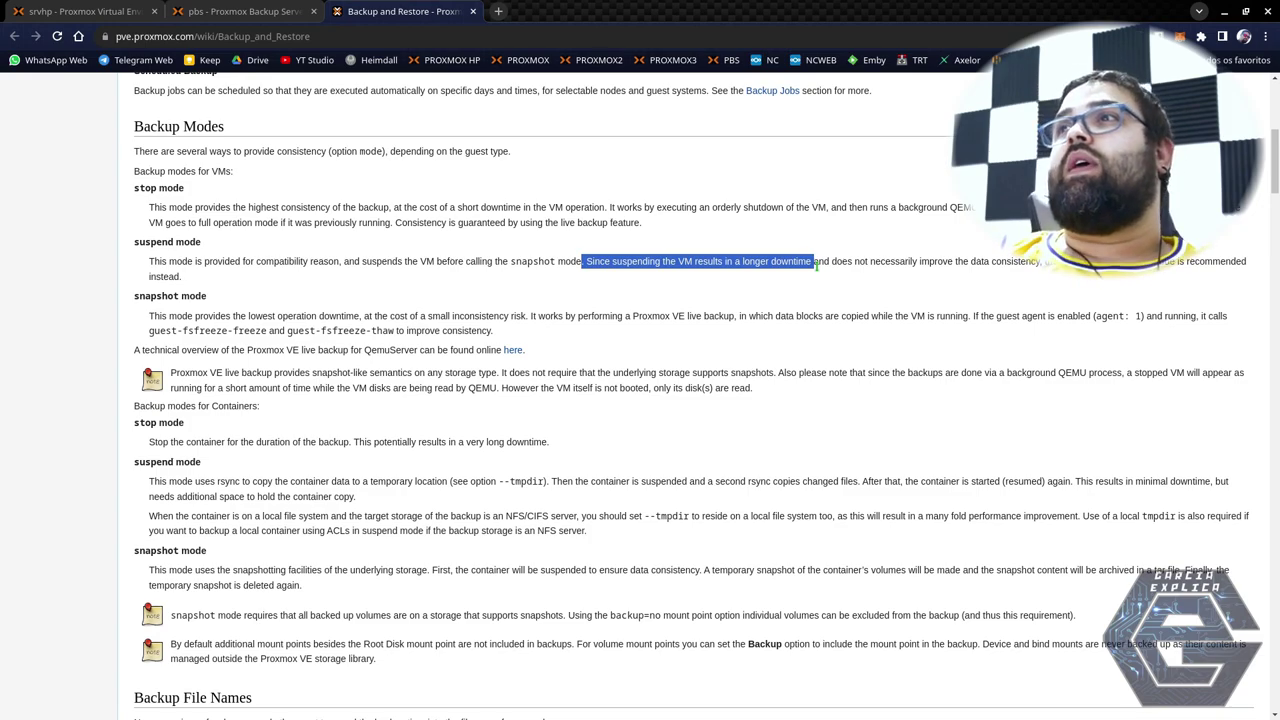
{"action": "left_click", "coordinate": [783, 287]}
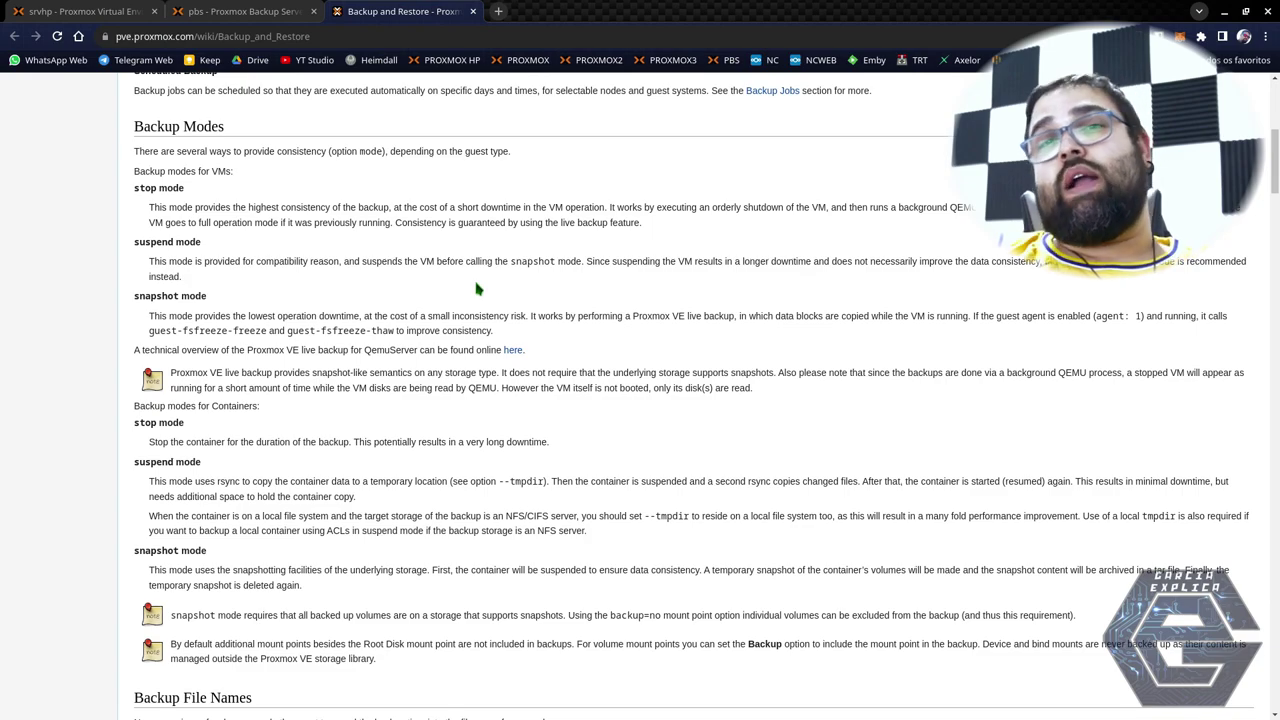
Compare the wiki's stop, suspend and snapshot mode descriptions for VMs as a whole.
{"action": "left_click_drag", "start_coordinate": [500, 333], "coordinate": [135, 195]}
{"action": "left_click", "coordinate": [170, 220]}
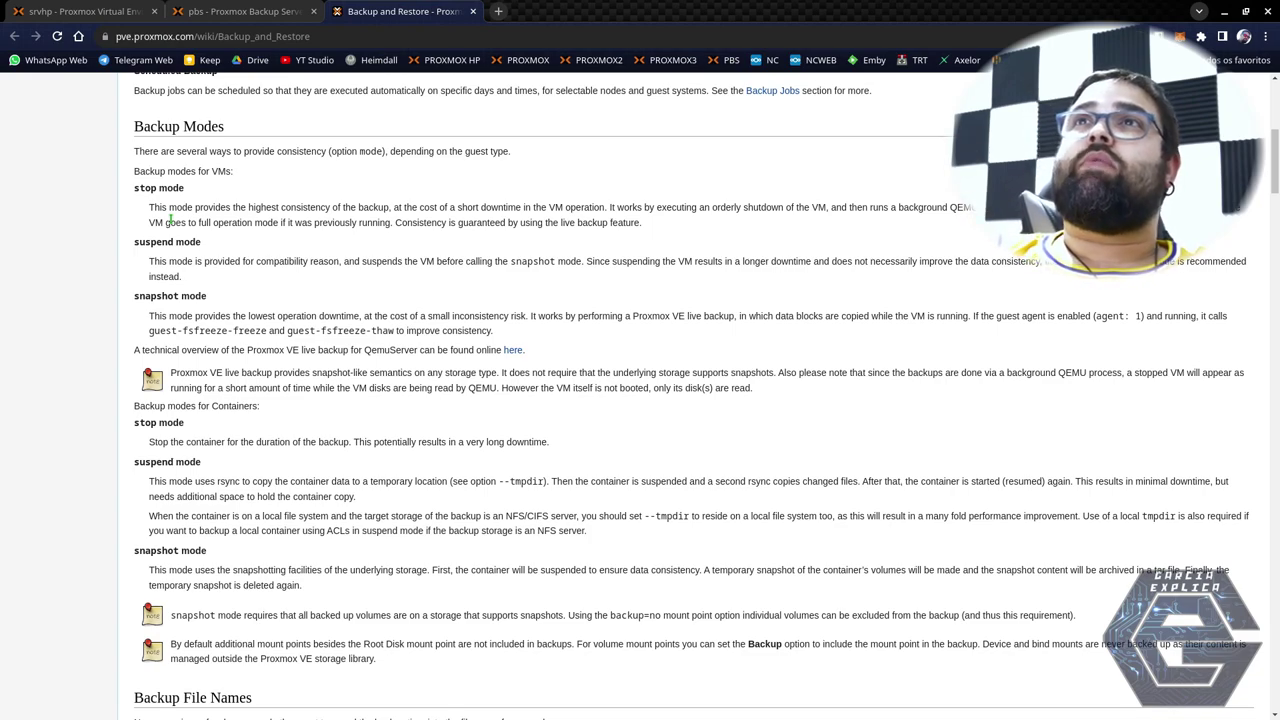
{"action": "left_click_drag", "start_coordinate": [134, 188], "coordinate": [537, 343]}
{"action": "left_click", "coordinate": [537, 342]}
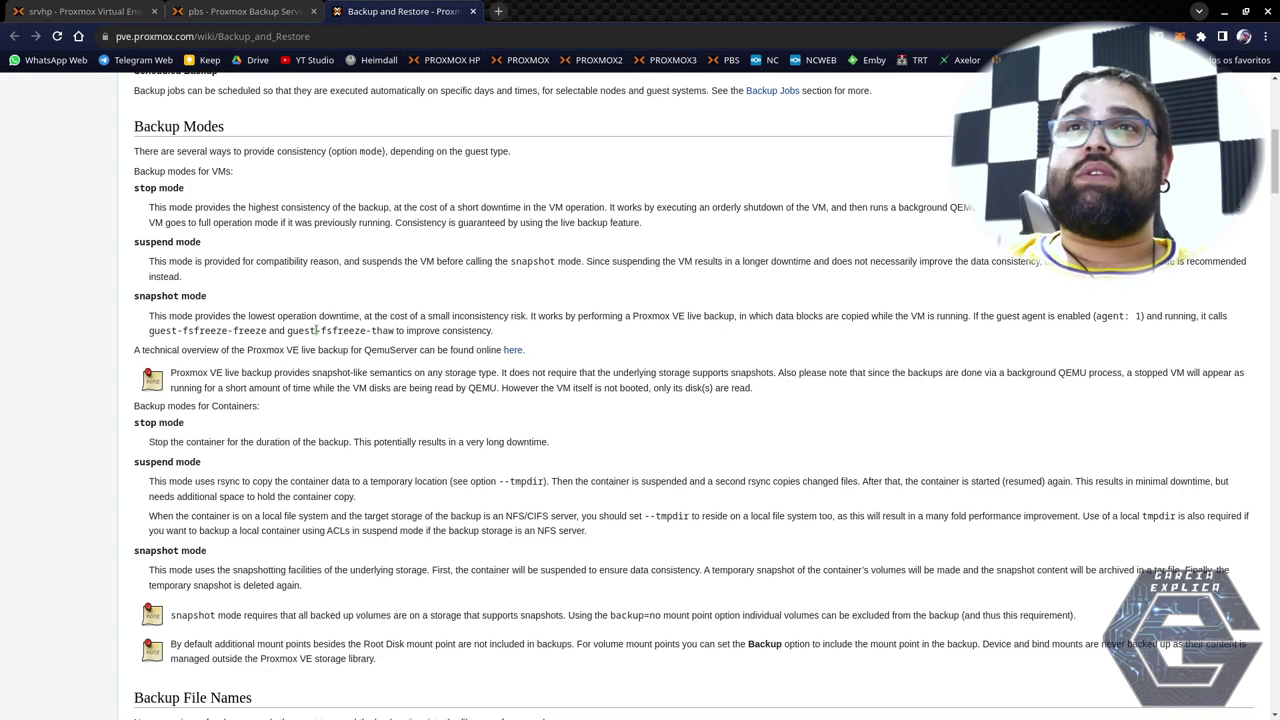
{"action": "left_click_drag", "start_coordinate": [135, 188], "coordinate": [530, 336]}
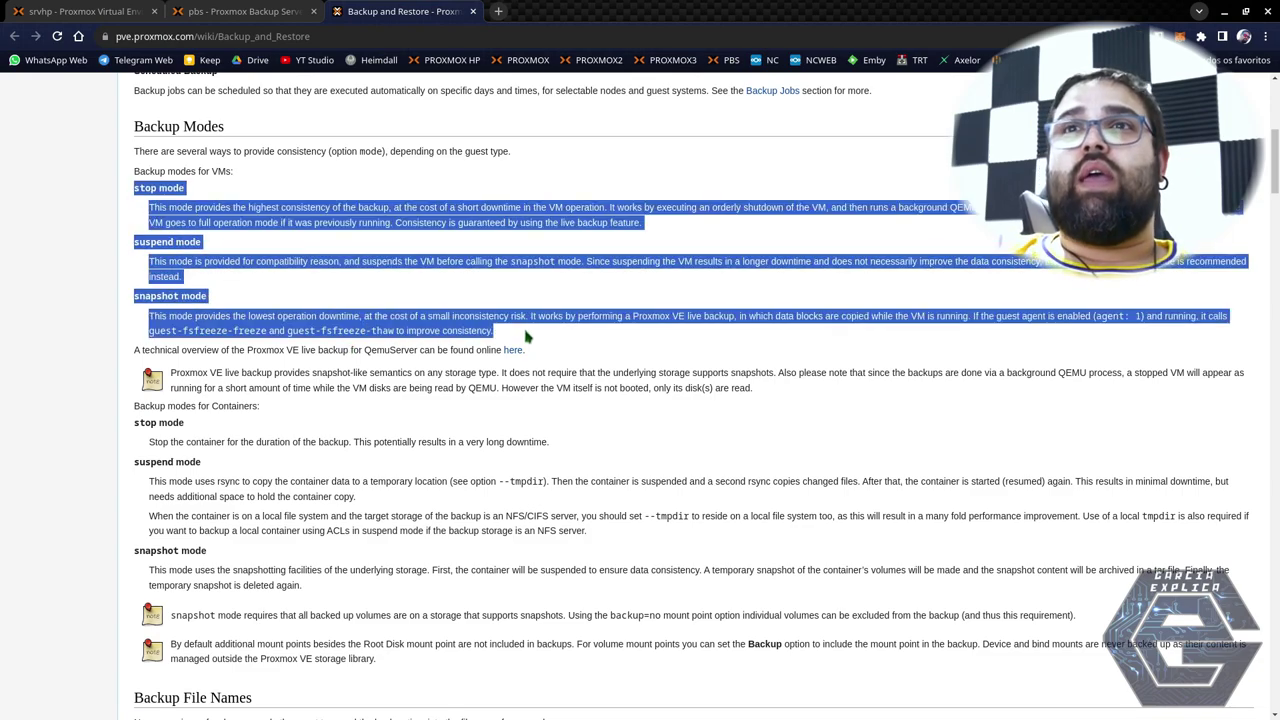
Review the stop, suspend and snapshot backup mode descriptions for containers.
{"action": "scroll", "coordinate": [197, 427], "scroll_direction": "down", "scroll_amount": 1}
{"action": "left_click", "coordinate": [197, 427]}
{"action": "scroll", "coordinate": [172, 428], "scroll_direction": "down", "scroll_amount": 1}
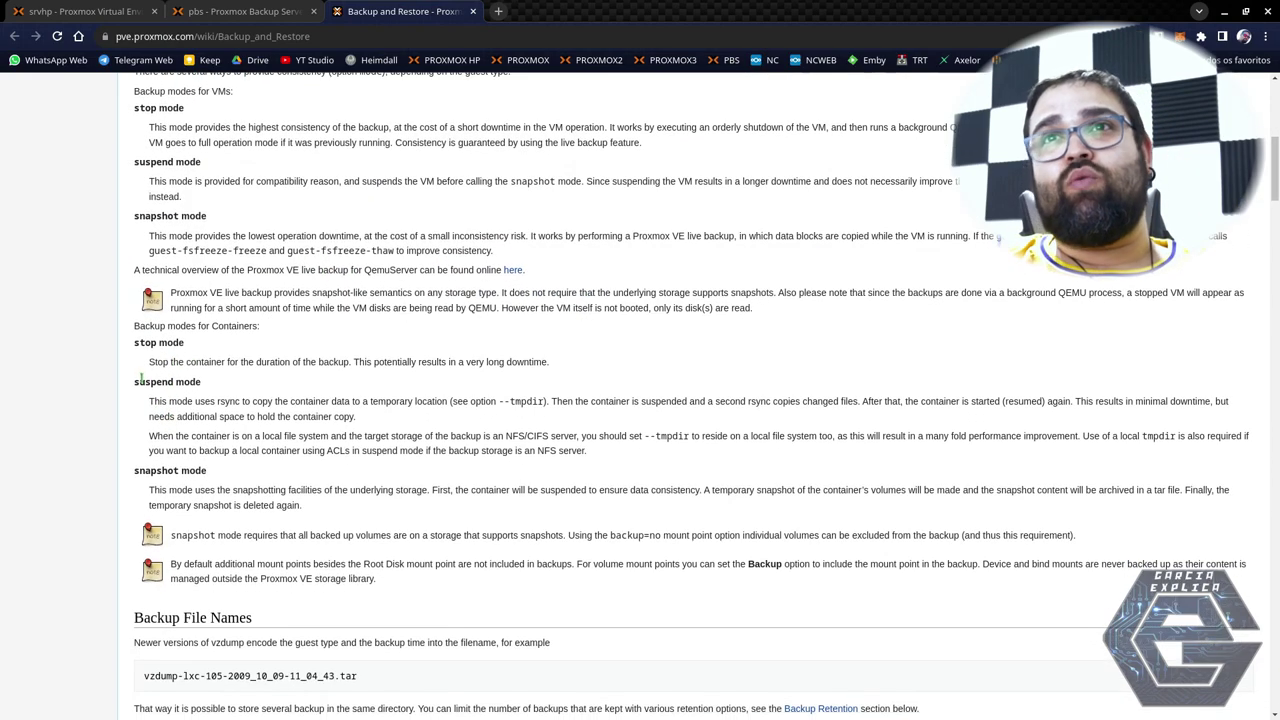
{"action": "left_click_drag", "start_coordinate": [131, 346], "coordinate": [318, 508]}
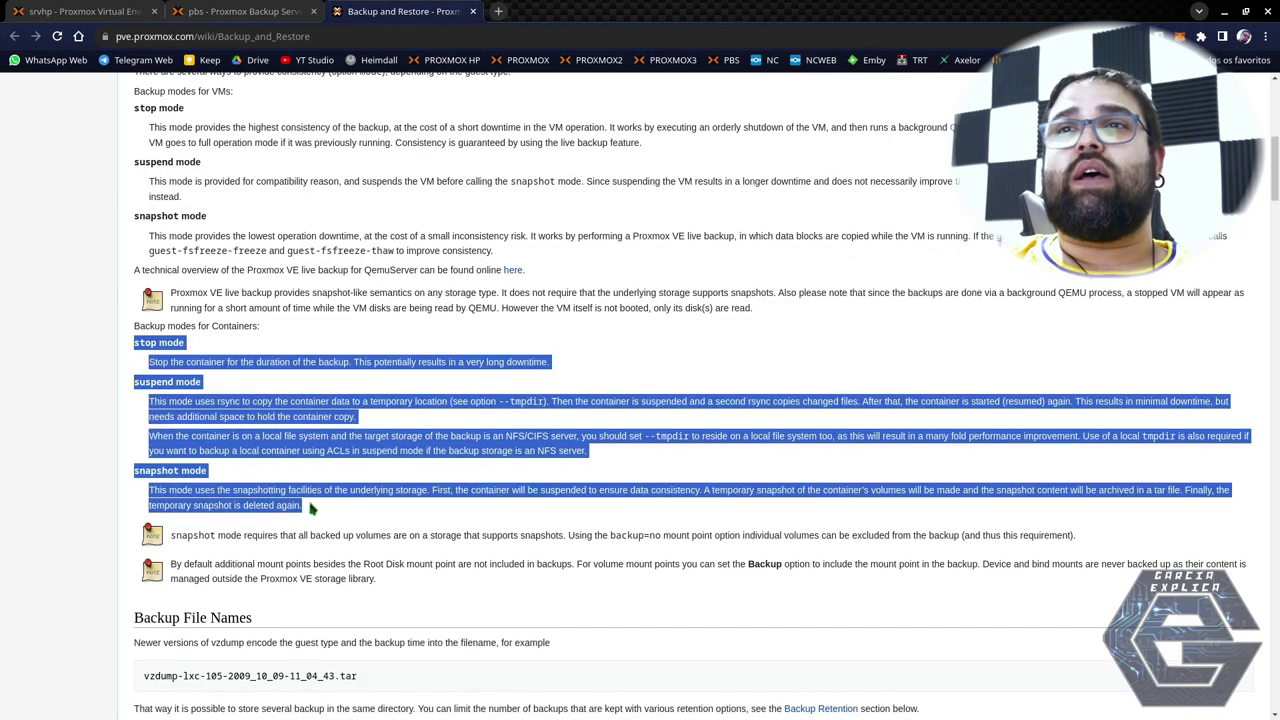
{"action": "left_click", "coordinate": [318, 508]}
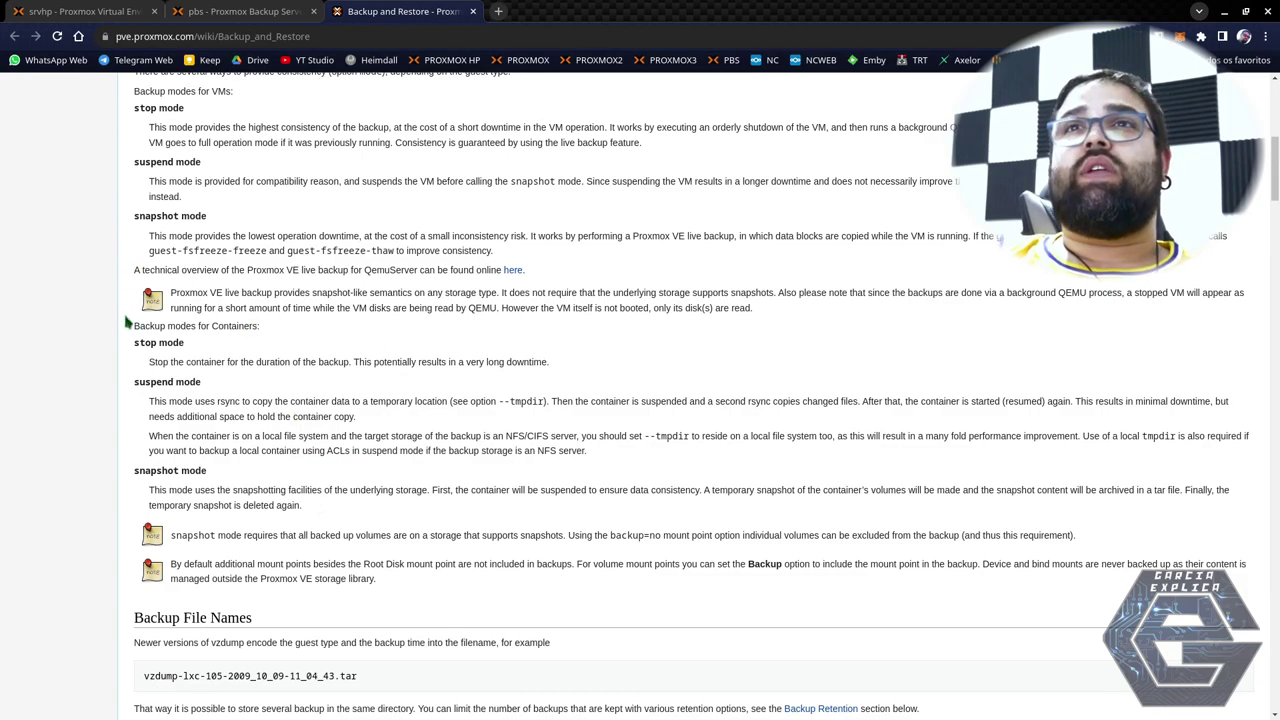
{"action": "left_click_drag", "start_coordinate": [131, 340], "coordinate": [314, 463]}
{"action": "left_click", "coordinate": [300, 450]}
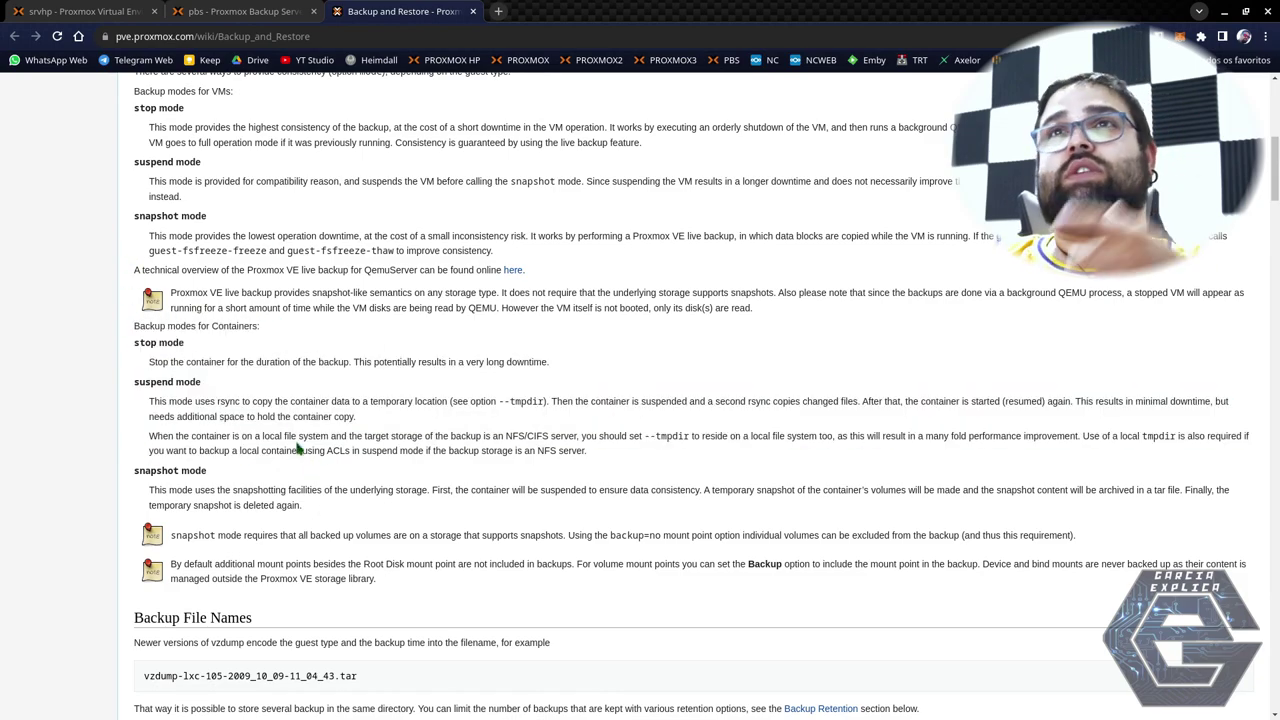
Switch to Proxmox Virtual Environment and start a backup of VM 111 to the pbs storage in Snapshot mode, closing the task viewer.
{"action": "left_click", "coordinate": [73, 10]}
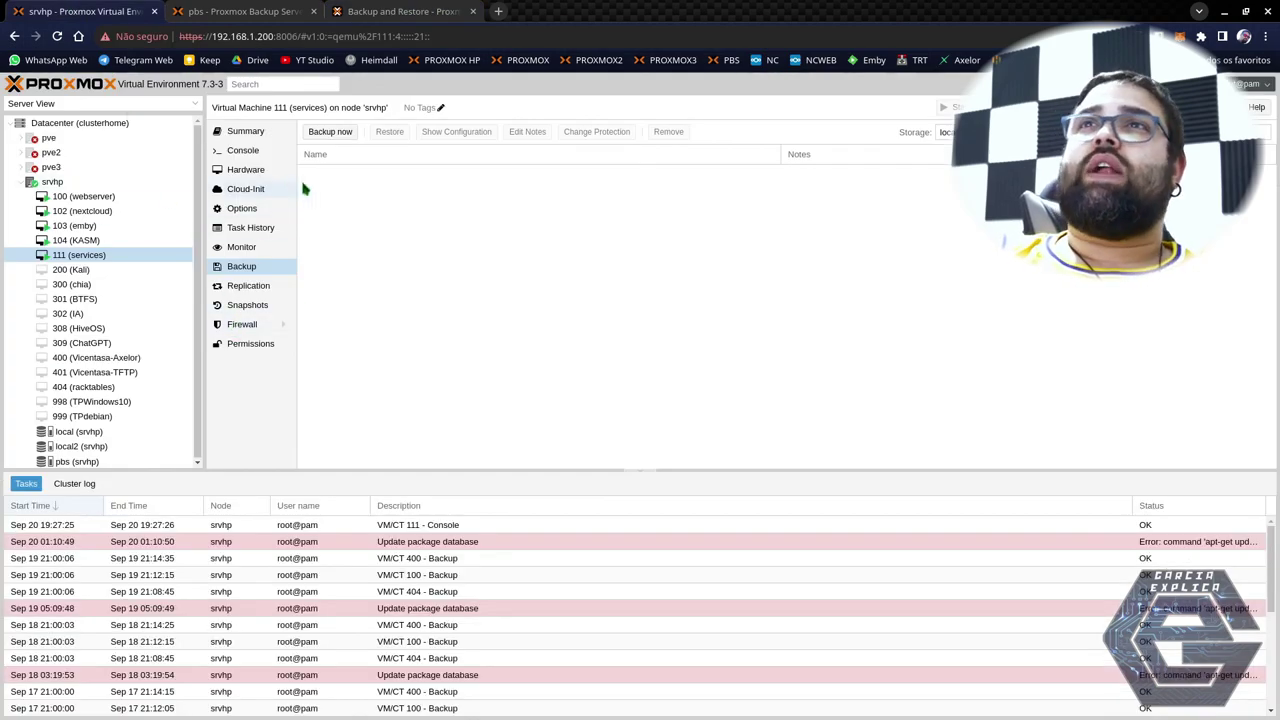
{"action": "left_click", "coordinate": [333, 136]}
{"action": "left_click", "coordinate": [545, 340]}
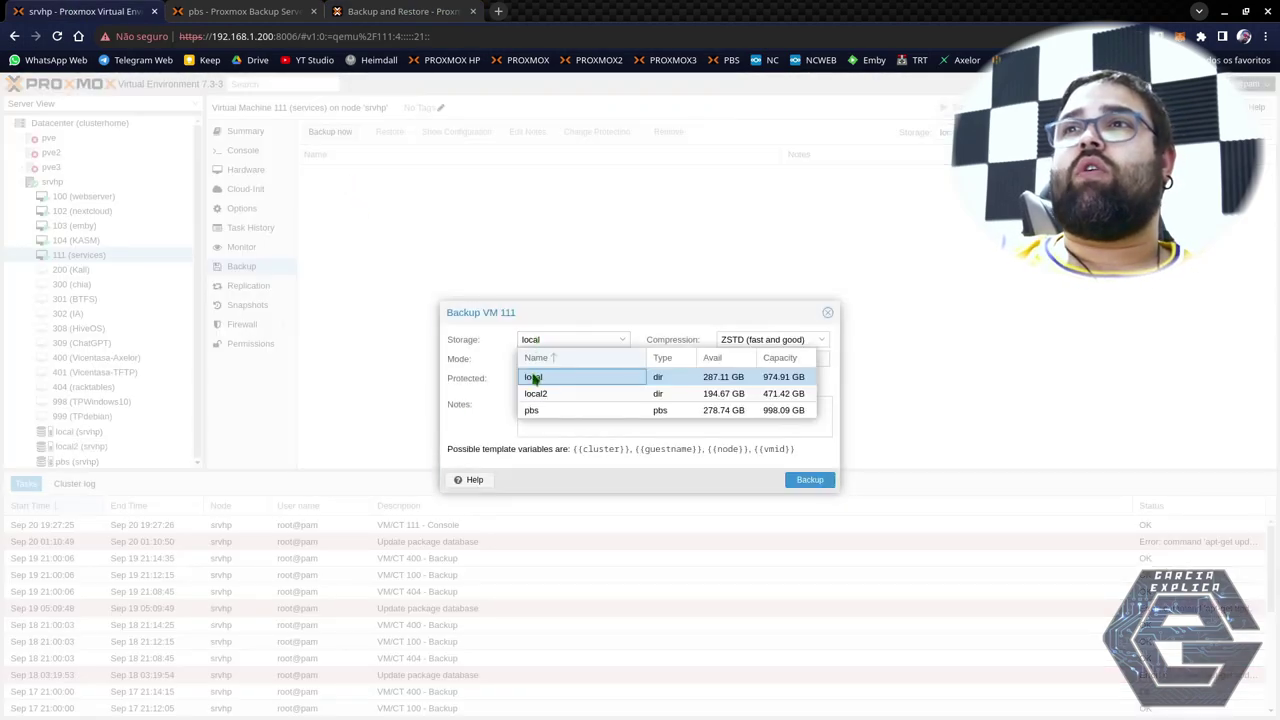
{"action": "left_click", "coordinate": [531, 411]}
{"action": "left_click", "coordinate": [541, 360]}
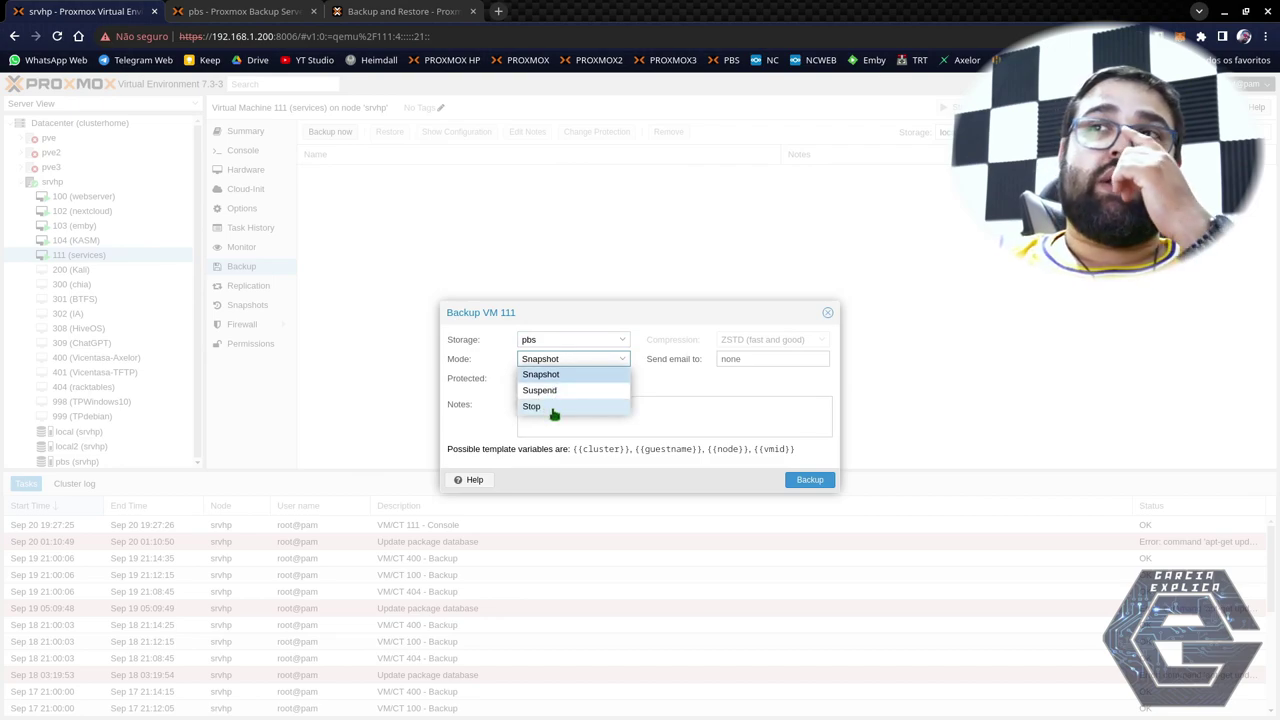
{"action": "left_click", "coordinate": [567, 376]}
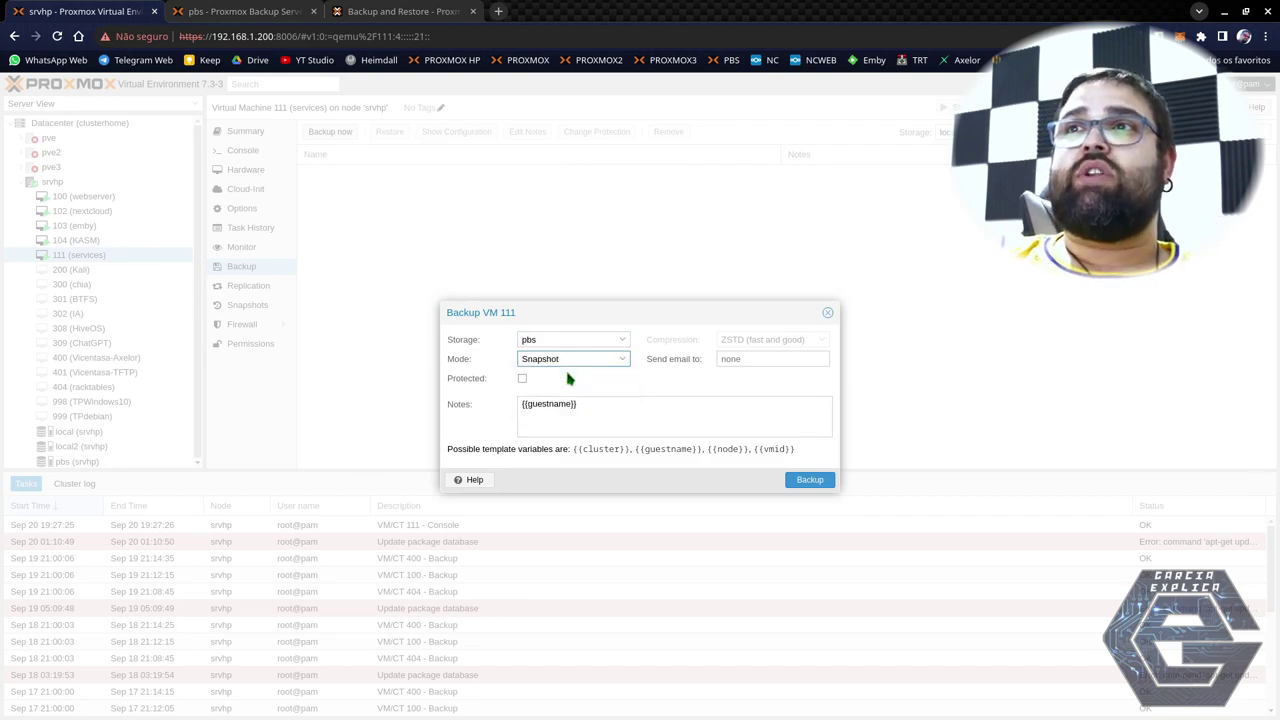
{"action": "left_click", "coordinate": [810, 480]}
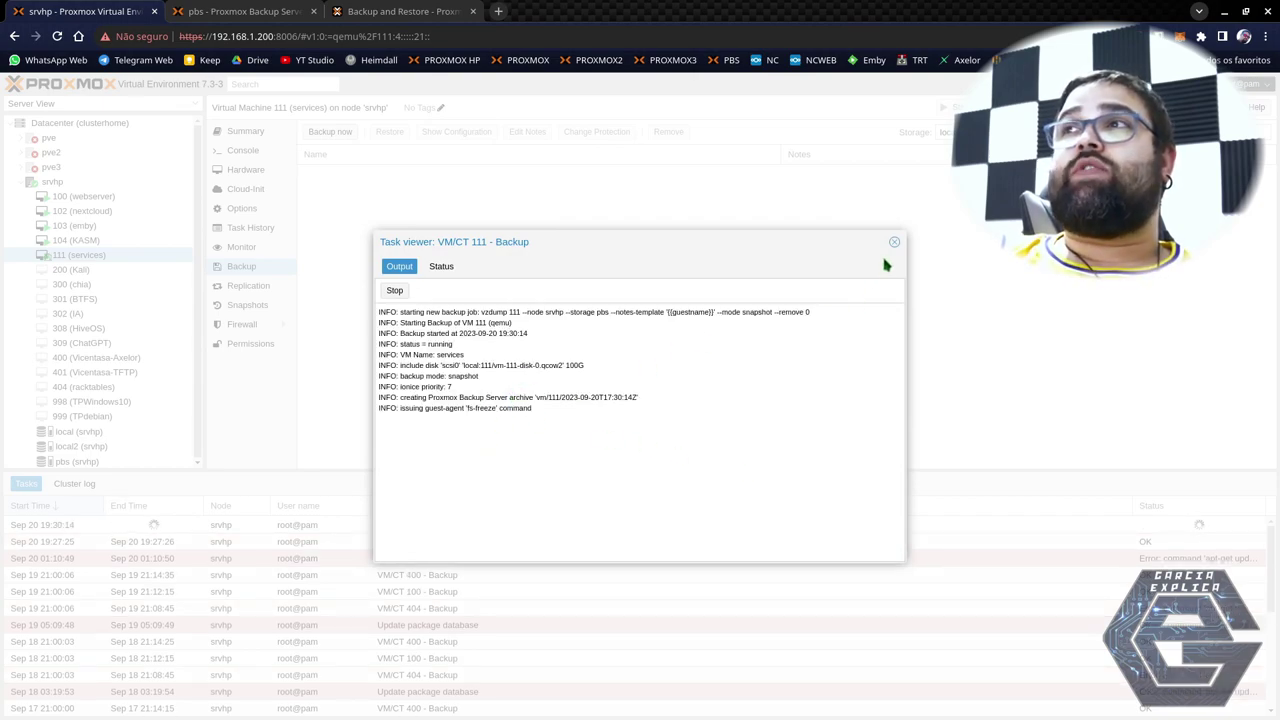
{"action": "left_click", "coordinate": [894, 245]}
View the output log and progress of the running VM 111 backup task, and close the task viewer.
{"action": "left_click", "coordinate": [1148, 528]}
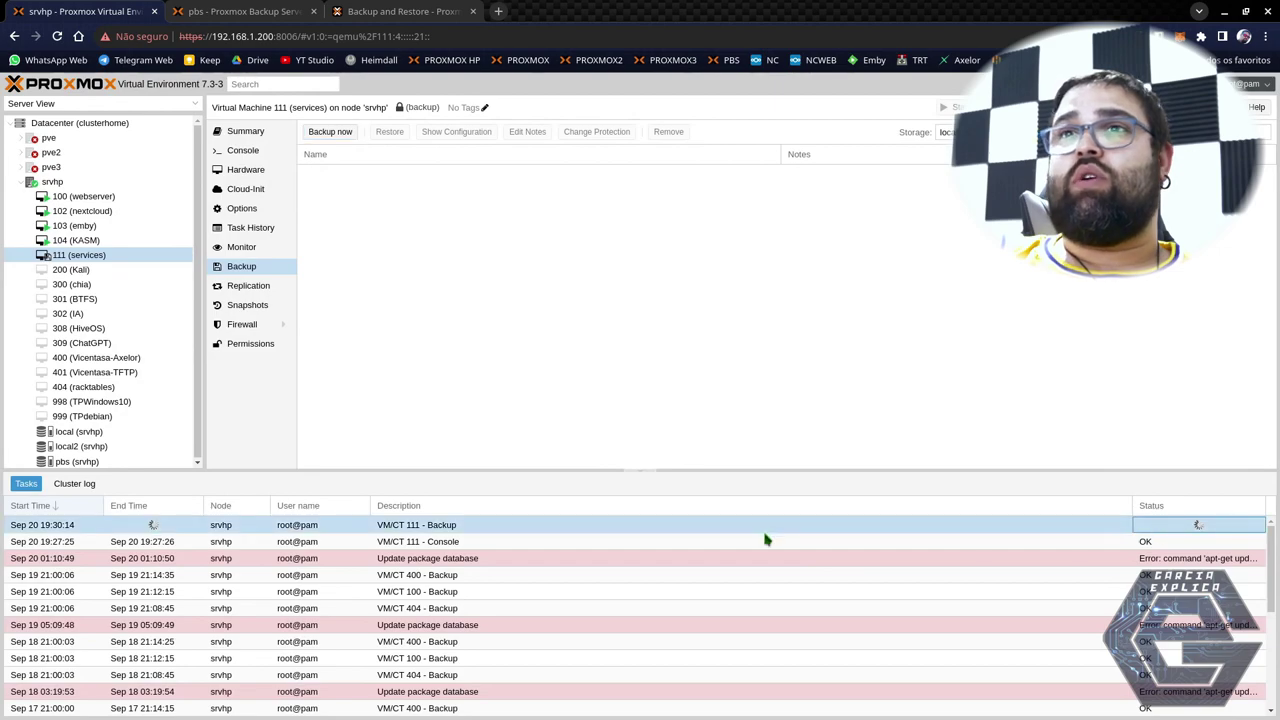
{"action": "double_click", "coordinate": [1185, 527]}
{"action": "left_click_drag", "start_coordinate": [400, 472], "coordinate": [483, 487]}
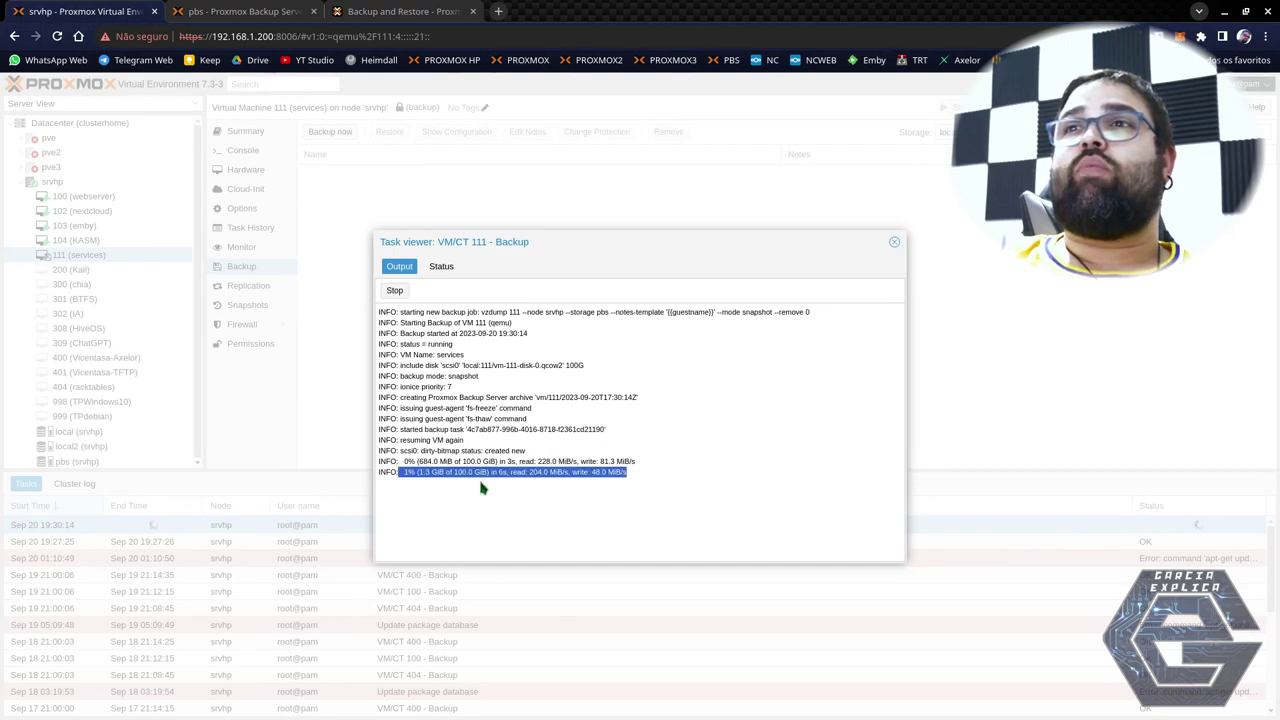
{"action": "left_click", "coordinate": [895, 244]}
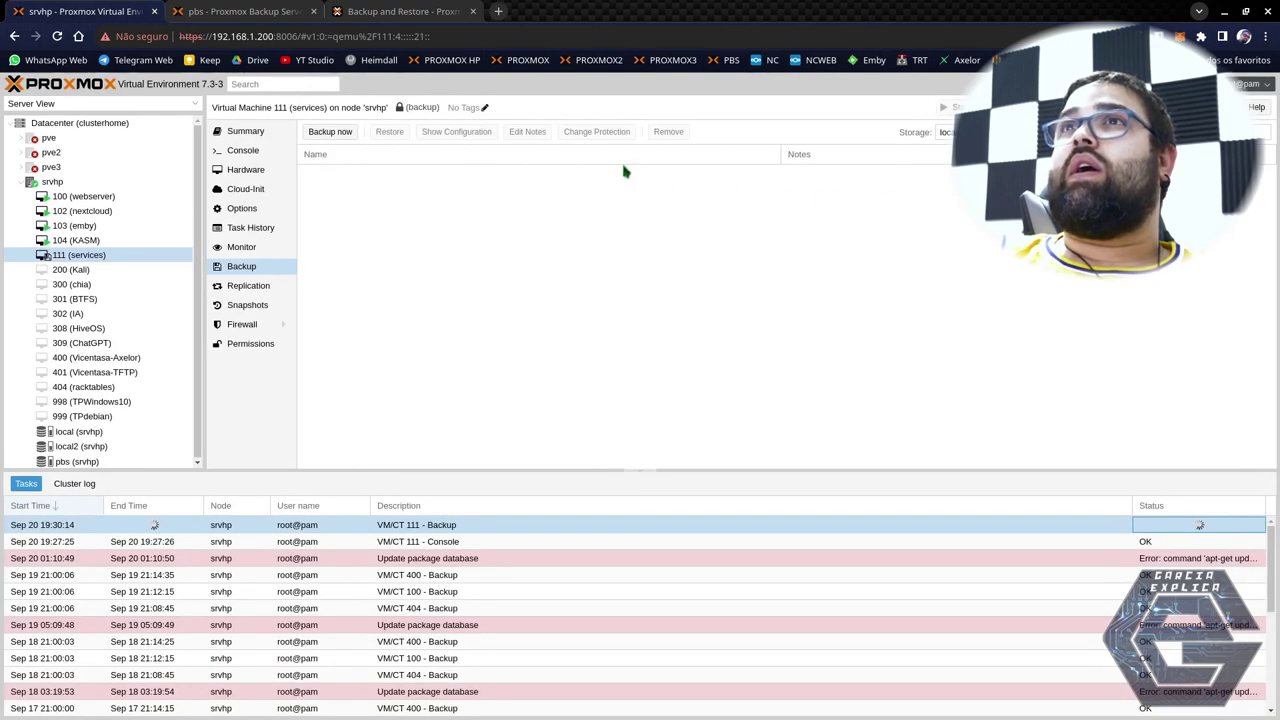
Switch to Proxmox Backup Server and view the output of the running vm/111 backup task on datastore bkp.
{"action": "key", "text": "ctrl+Tab"}
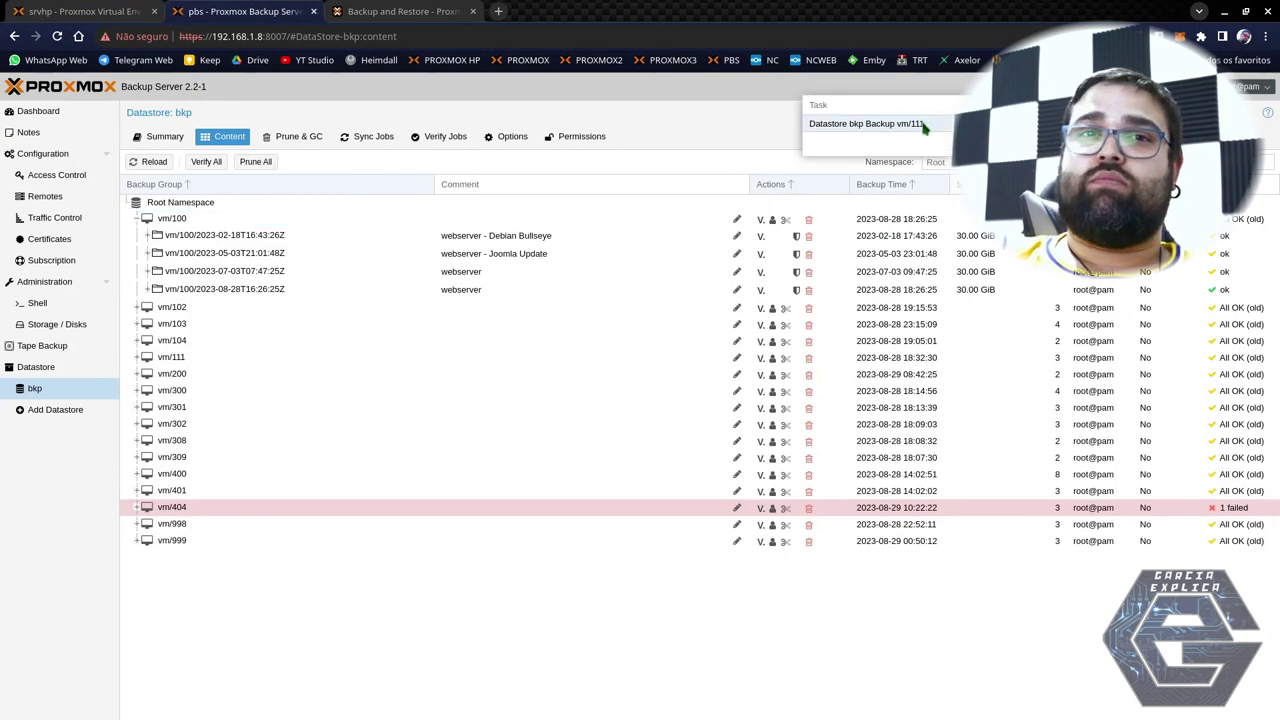
{"action": "left_click", "coordinate": [922, 125]}
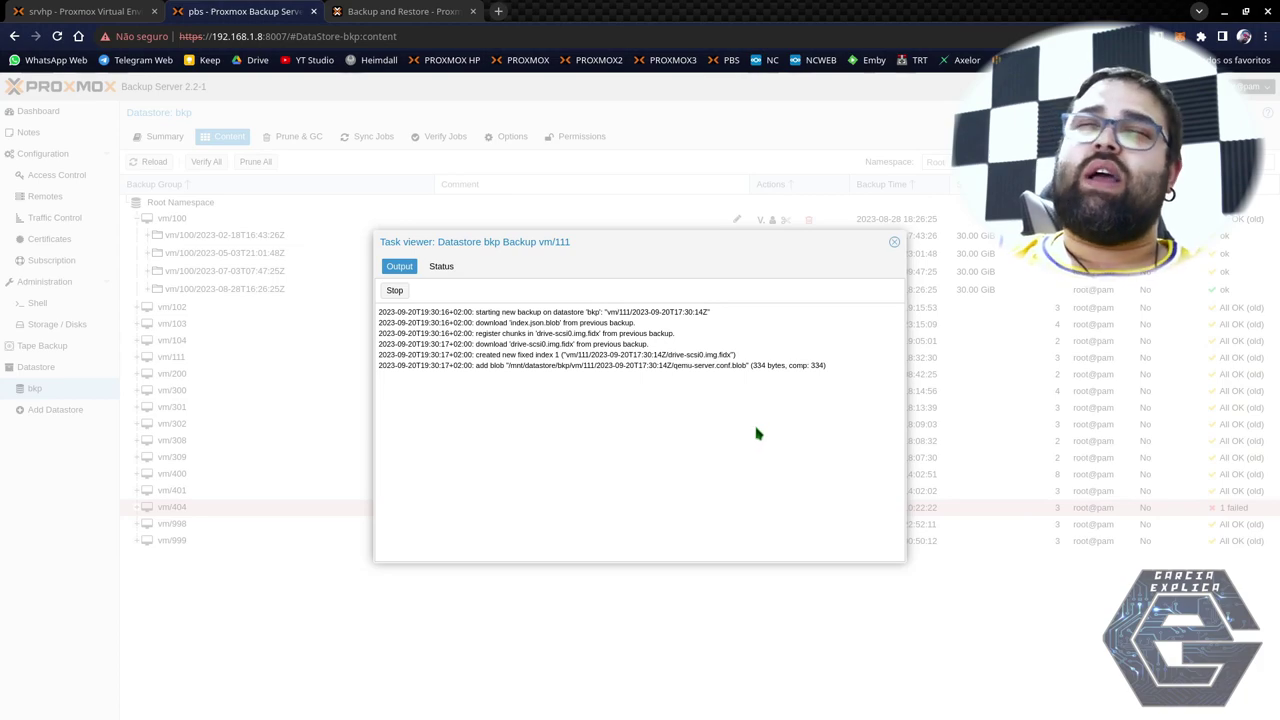
{"action": "left_click_drag", "start_coordinate": [430, 331], "coordinate": [428, 391]}
{"action": "left_click", "coordinate": [600, 366]}
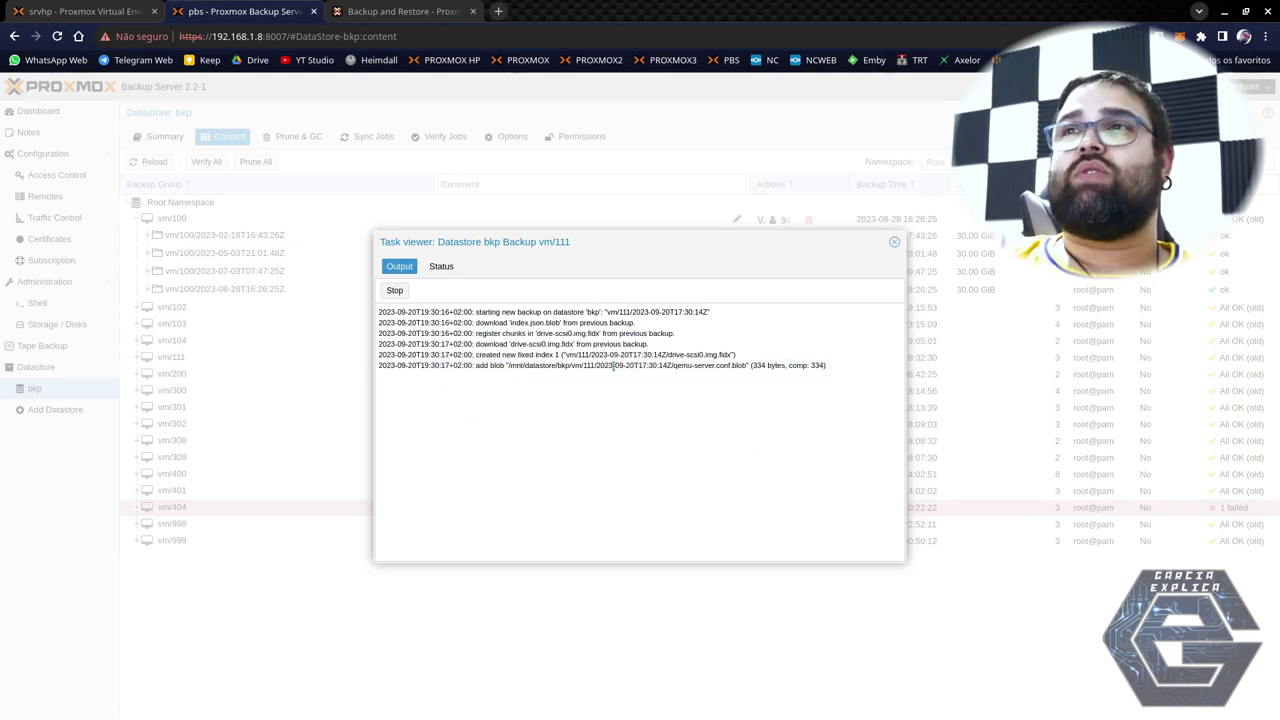
{"action": "left_click", "coordinate": [894, 242]}
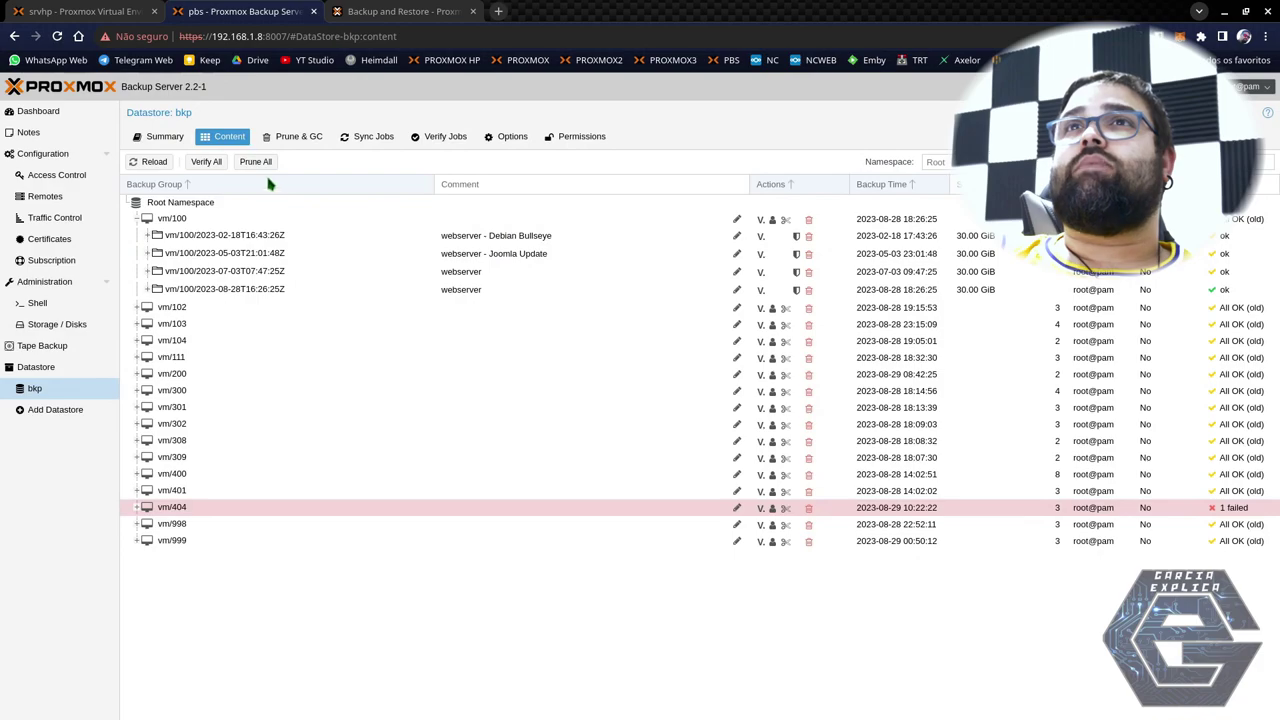
Return to Proxmox Virtual Environment, stop the running VM 111 backup task, and close its task viewer.
{"action": "left_click", "coordinate": [95, 11]}
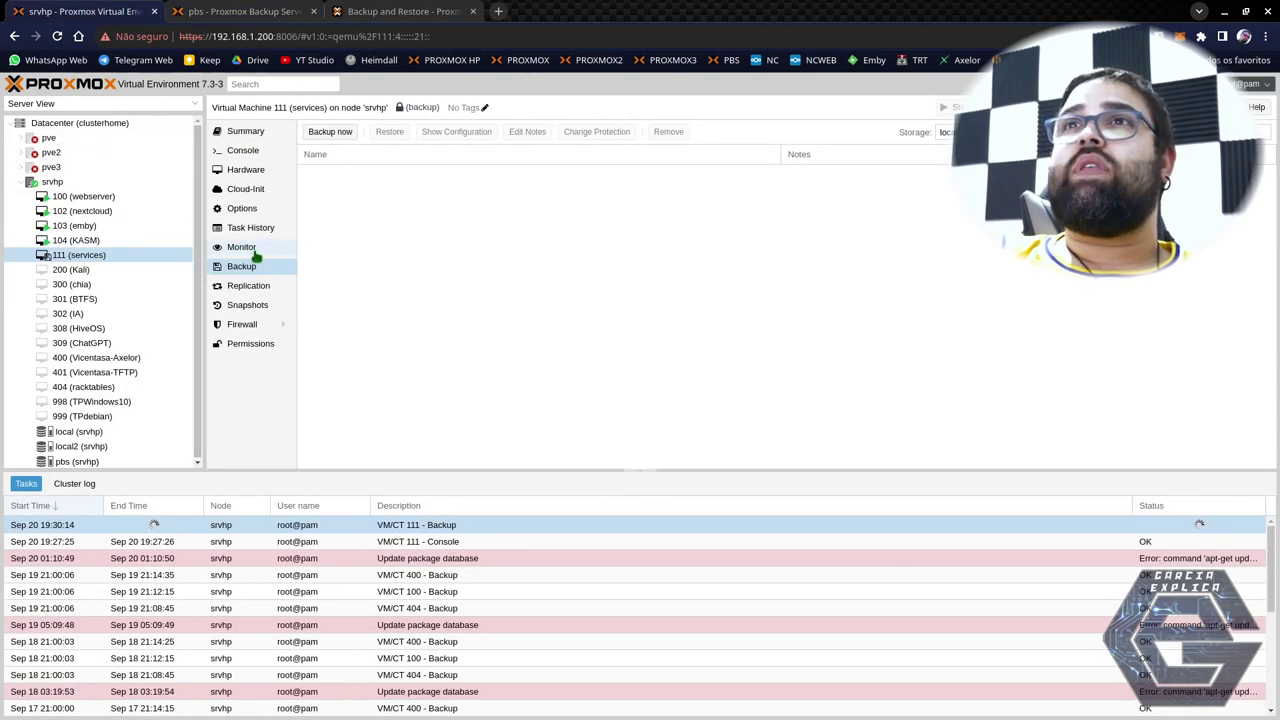
{"action": "double_click", "coordinate": [1163, 525]}
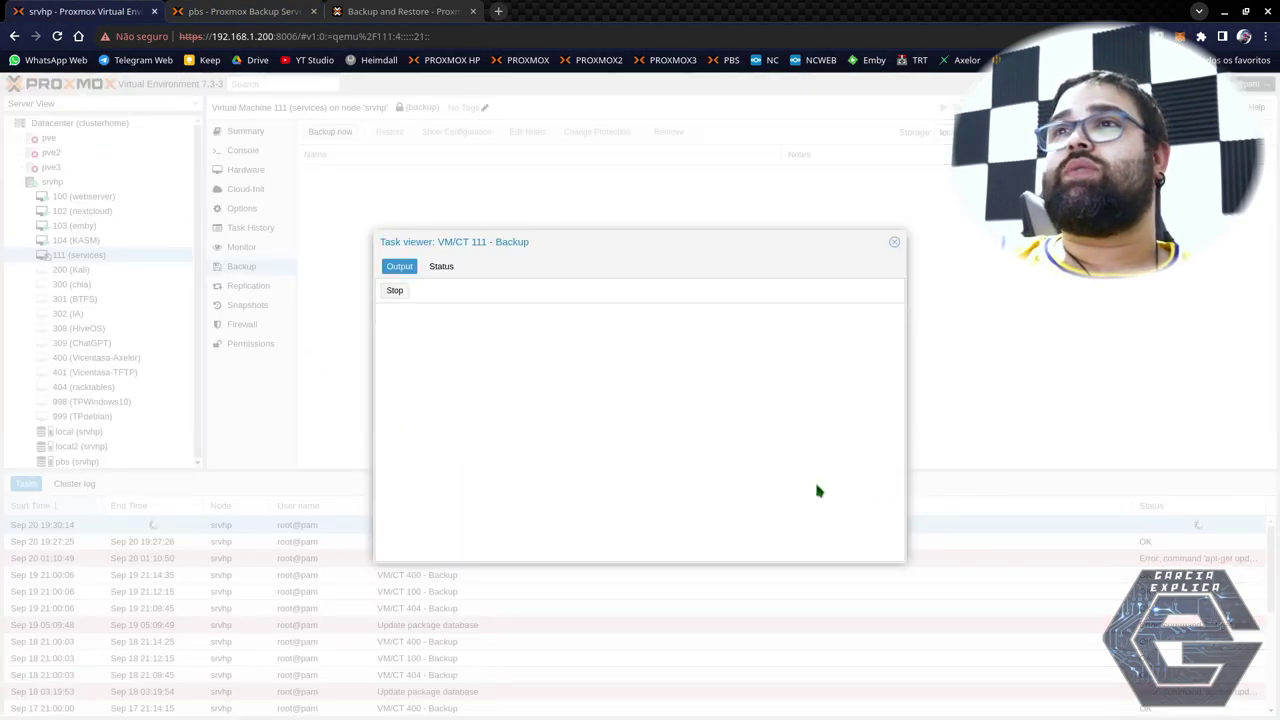
{"action": "left_click", "coordinate": [395, 290]}
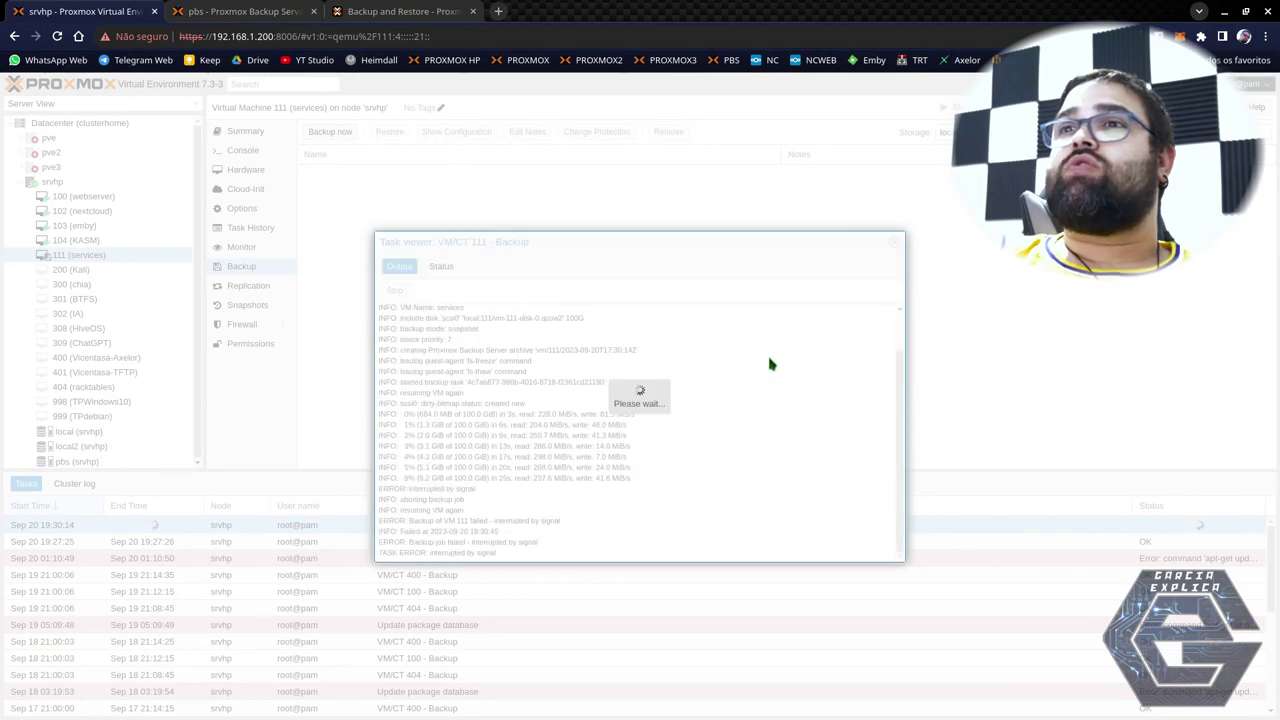
{"action": "left_click", "coordinate": [894, 242]}
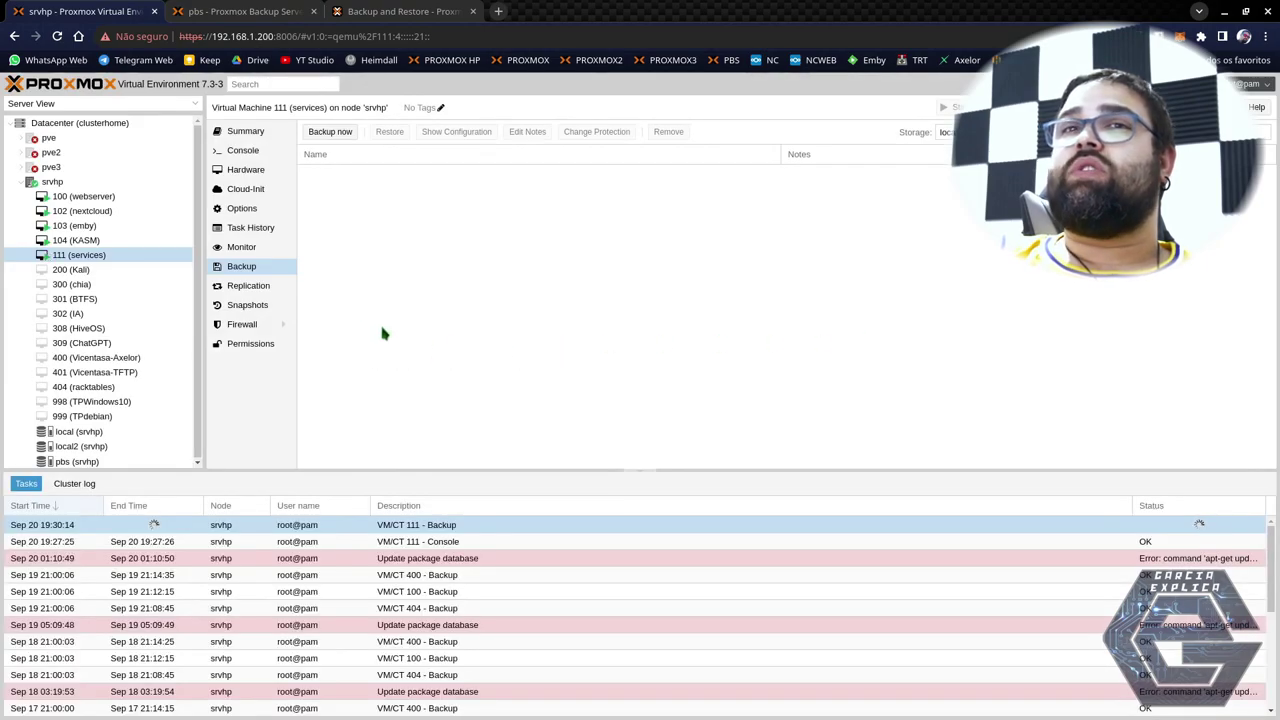
Return to Proxmox Backup Server, collapse the vm/100 backup group and reopen the content of datastore bkp.
{"action": "left_click", "coordinate": [435, 11]}
{"action": "left_click", "coordinate": [245, 11]}
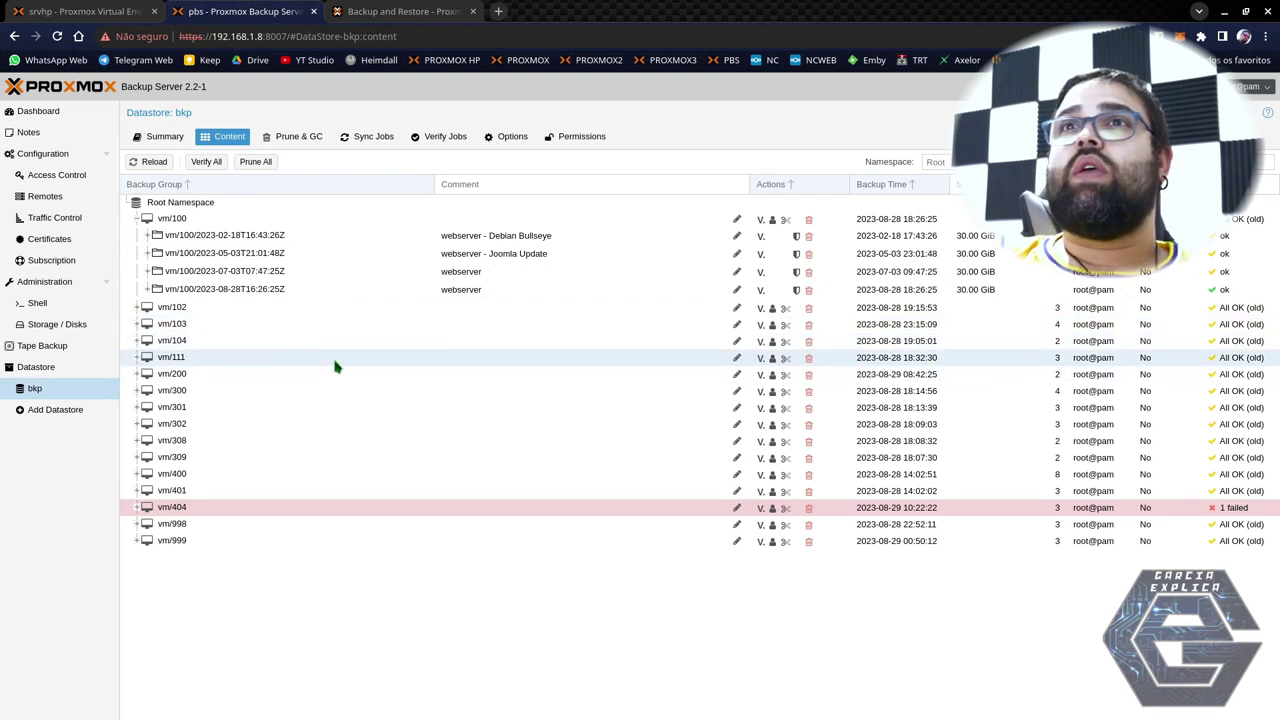
{"action": "left_click", "coordinate": [137, 218]}
{"action": "left_click", "coordinate": [40, 368]}
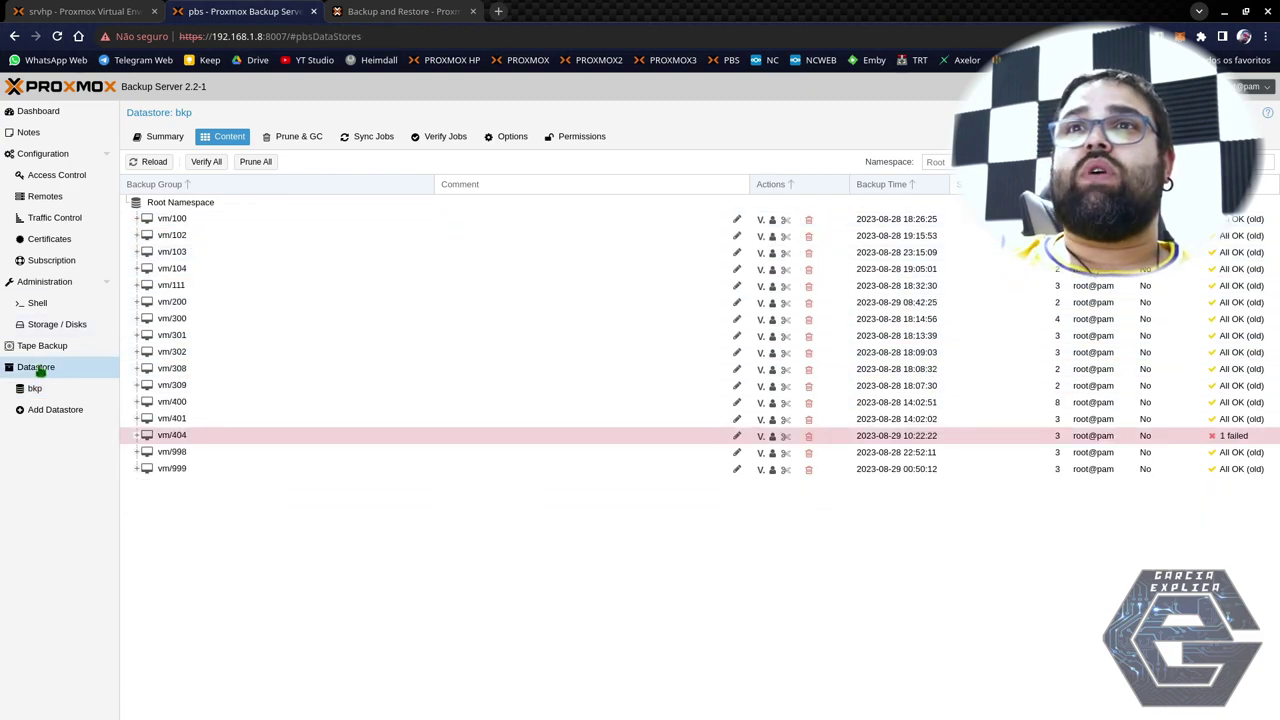
{"action": "left_click", "coordinate": [78, 396]}
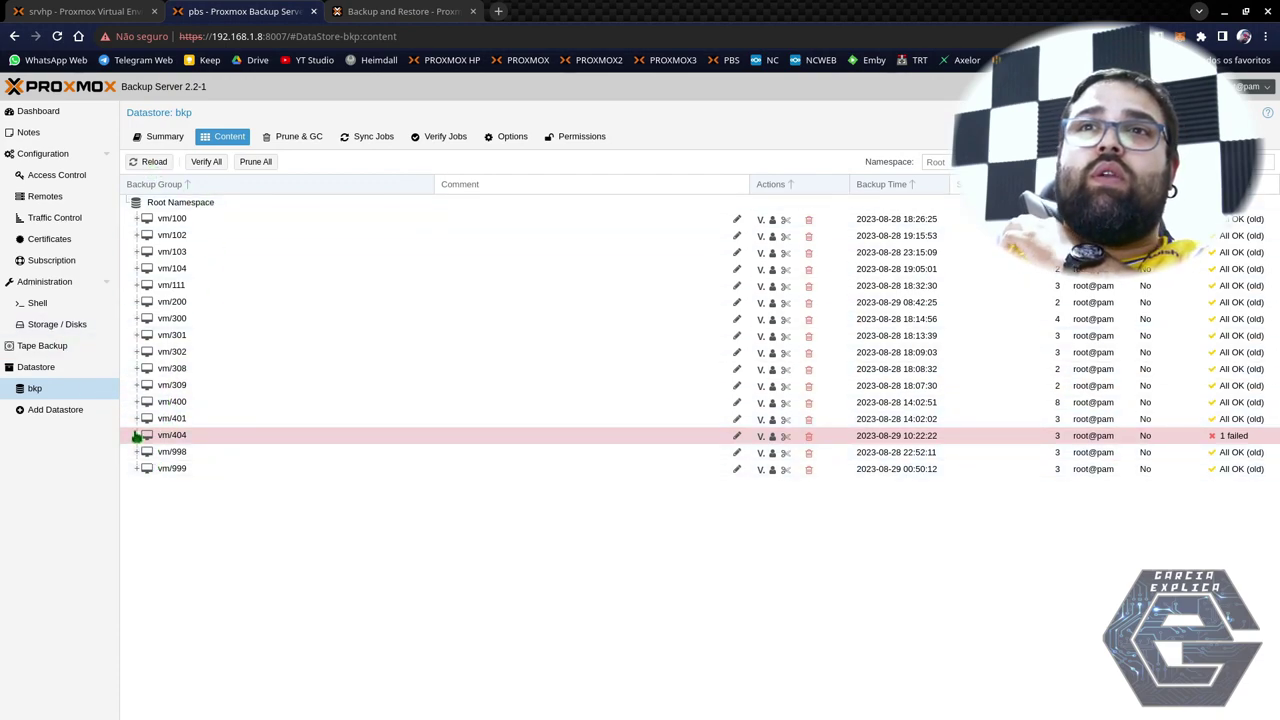
Inspect the vm/111 backup snapshots and the list of running tasks, and switch back to Proxmox Virtual Environment.
{"action": "left_click", "coordinate": [138, 286]}
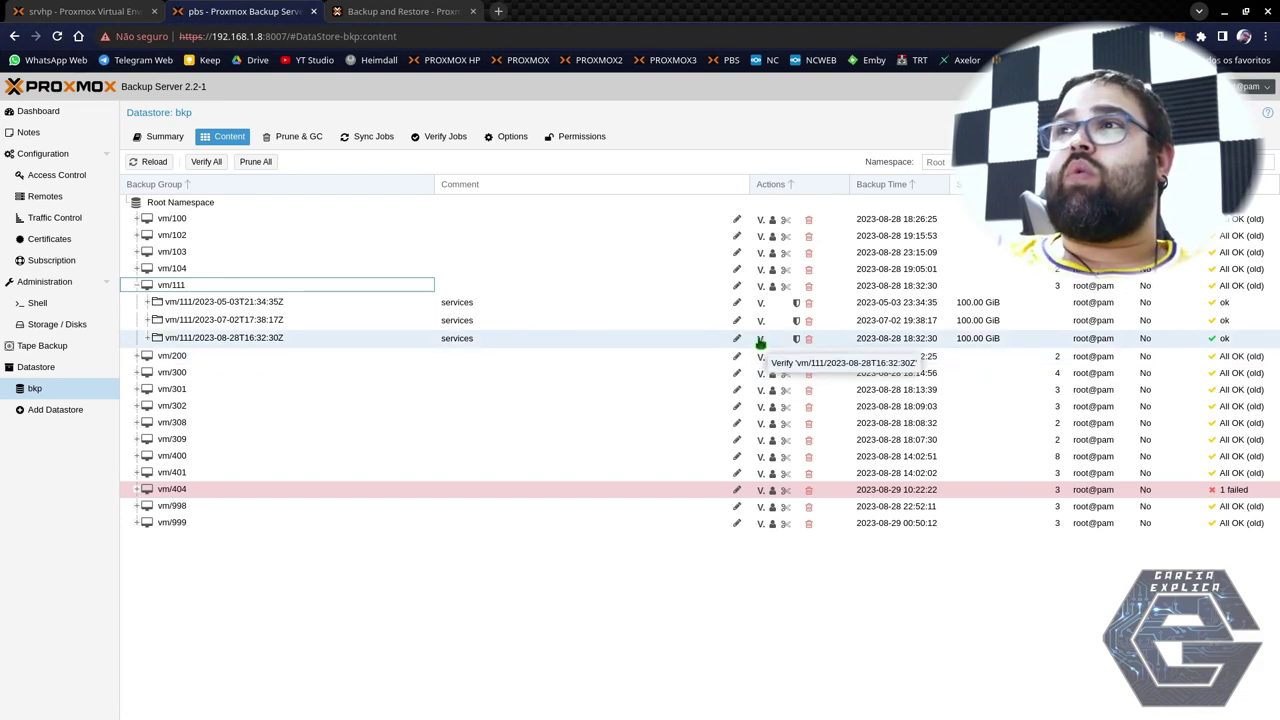
{"action": "left_click", "coordinate": [1150, 86]}
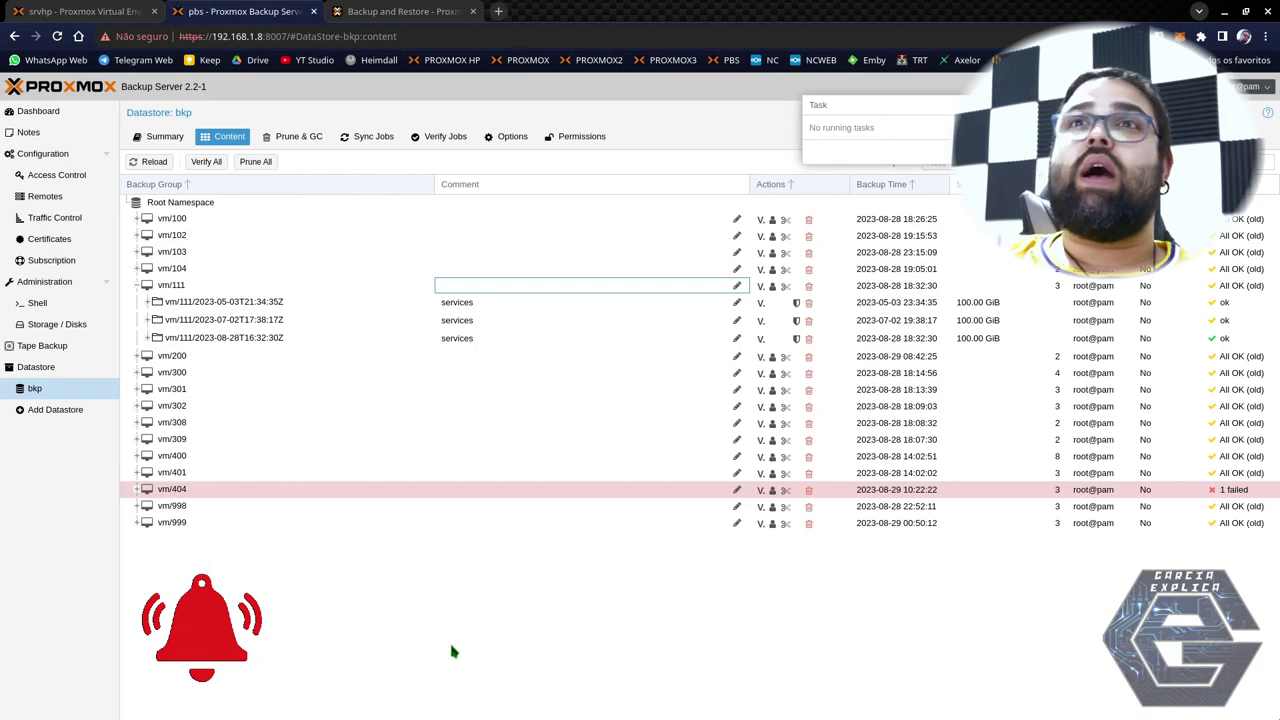
{"action": "left_click", "coordinate": [85, 10]}
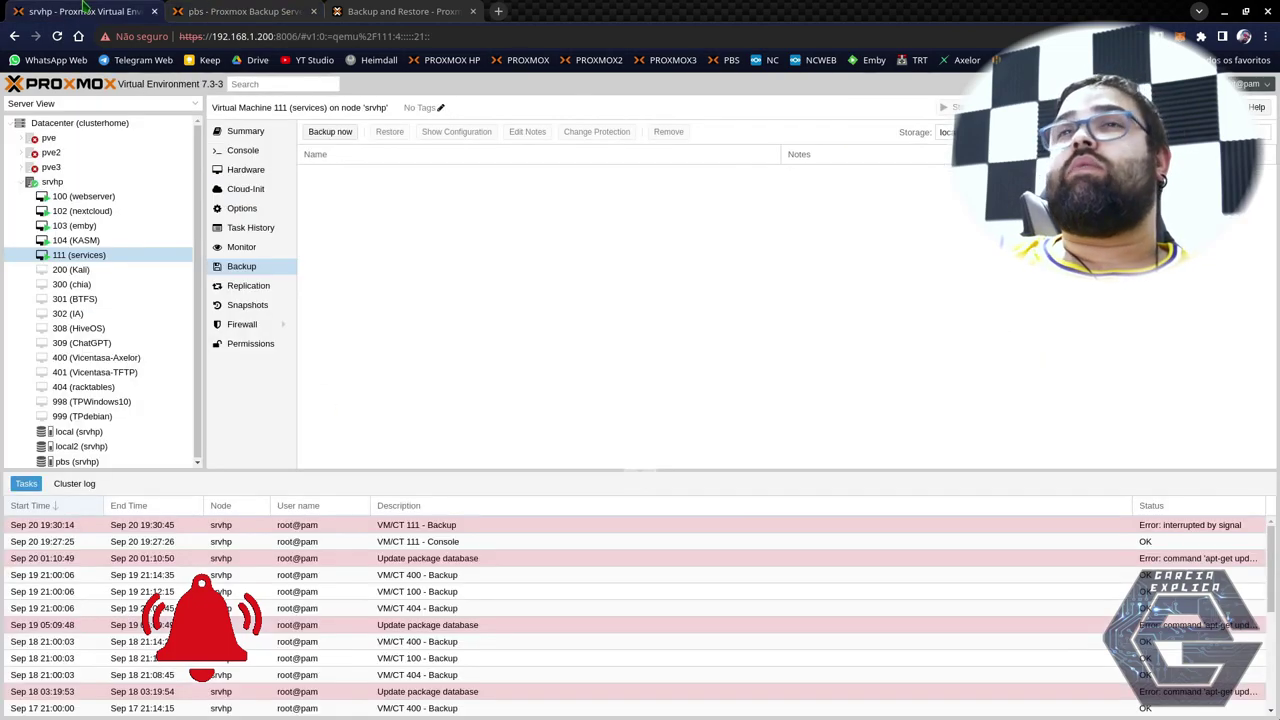
Switch to Proxmox Backup Server and inspect the vm/100 snapshots and the other backup groups in datastore bkp.
{"action": "left_click", "coordinate": [200, 10]}
{"action": "left_click", "coordinate": [145, 8]}
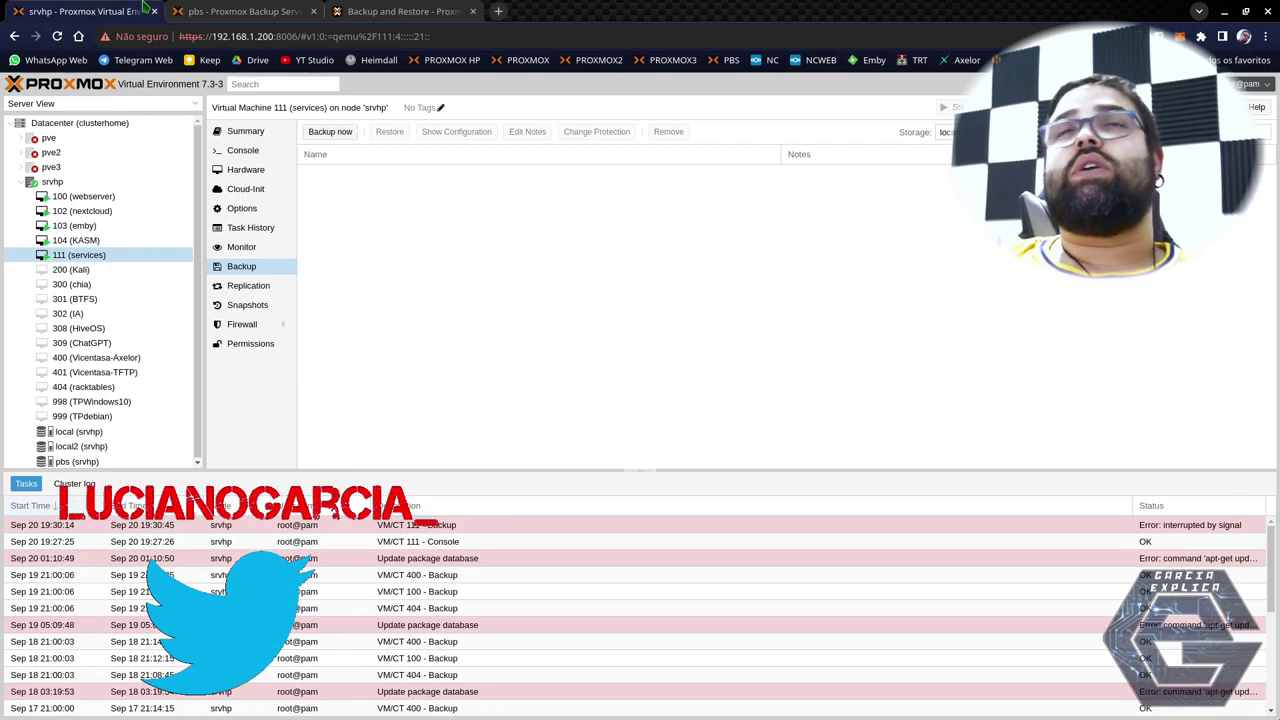
{"action": "left_click", "coordinate": [200, 10]}
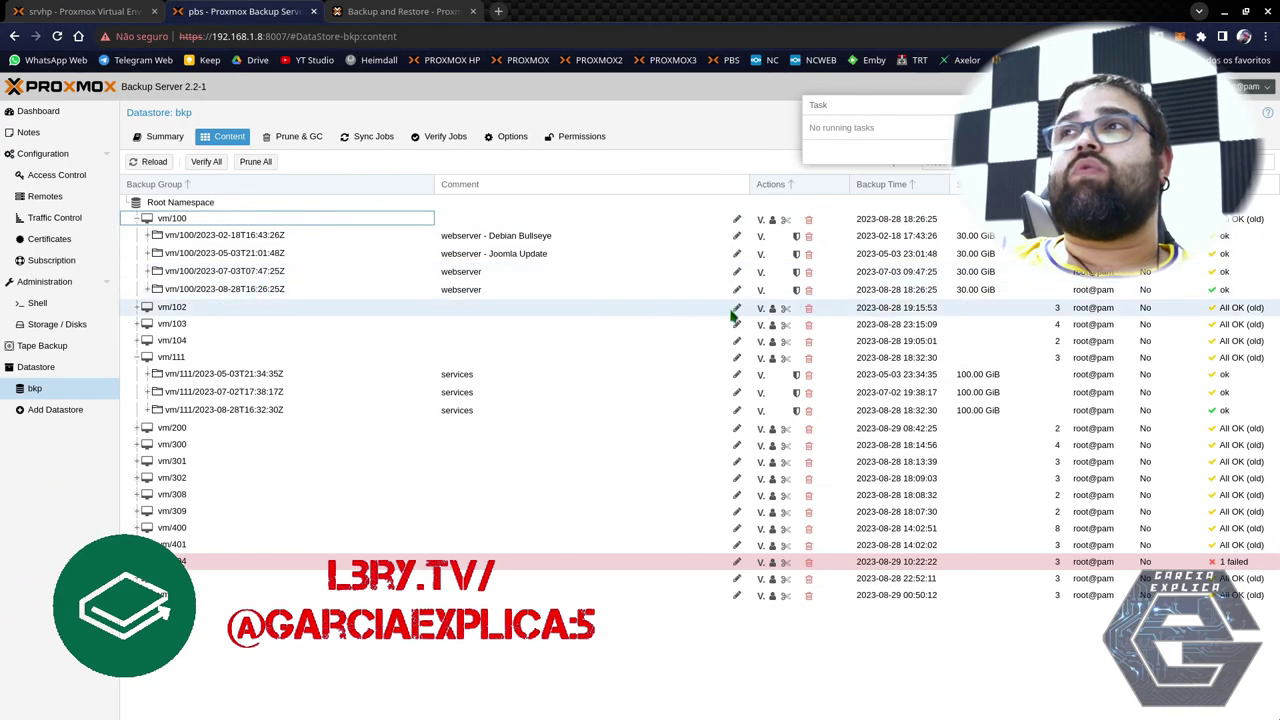
{"action": "left_click", "coordinate": [878, 291]}
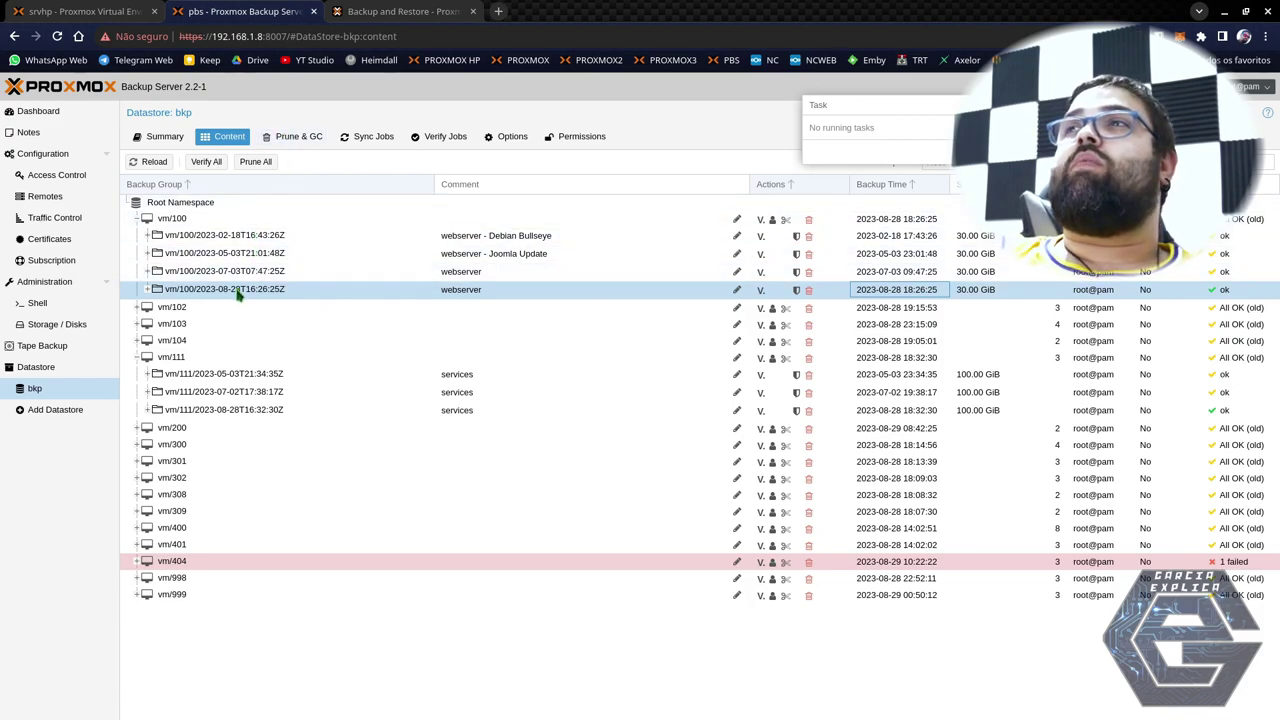
{"action": "left_click", "coordinate": [137, 218]}
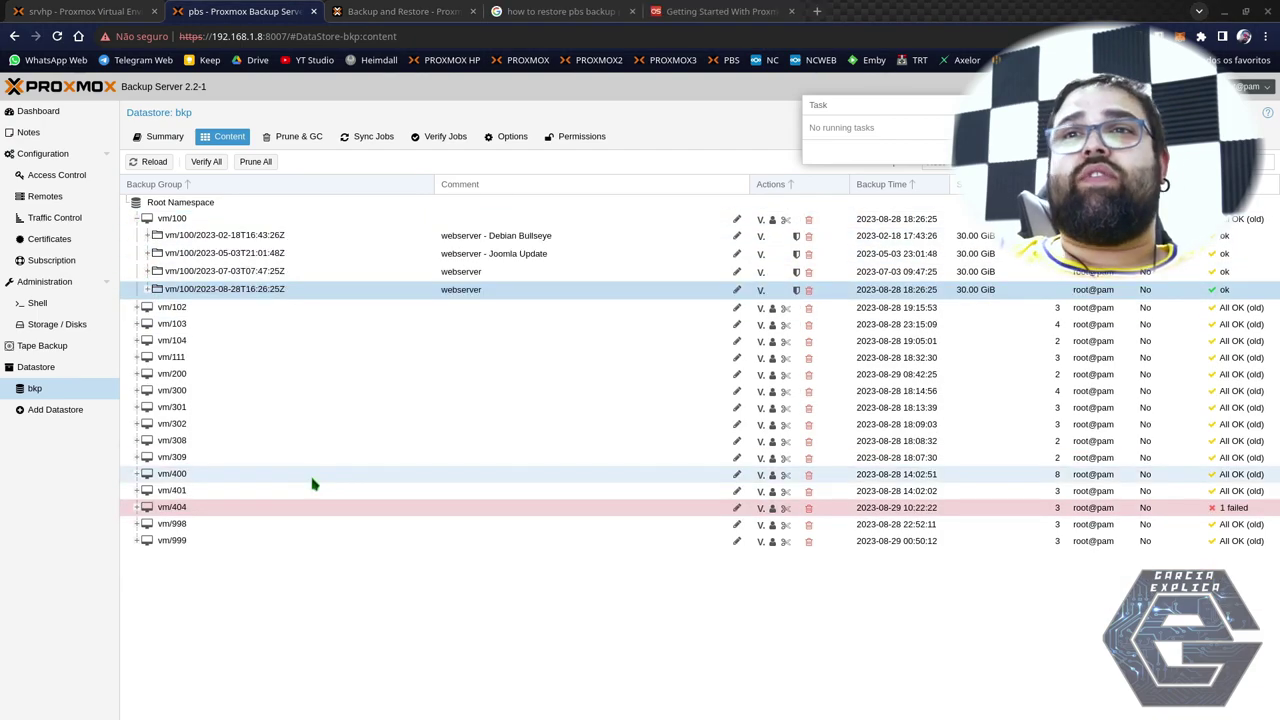
{"action": "left_click", "coordinate": [172, 540]}
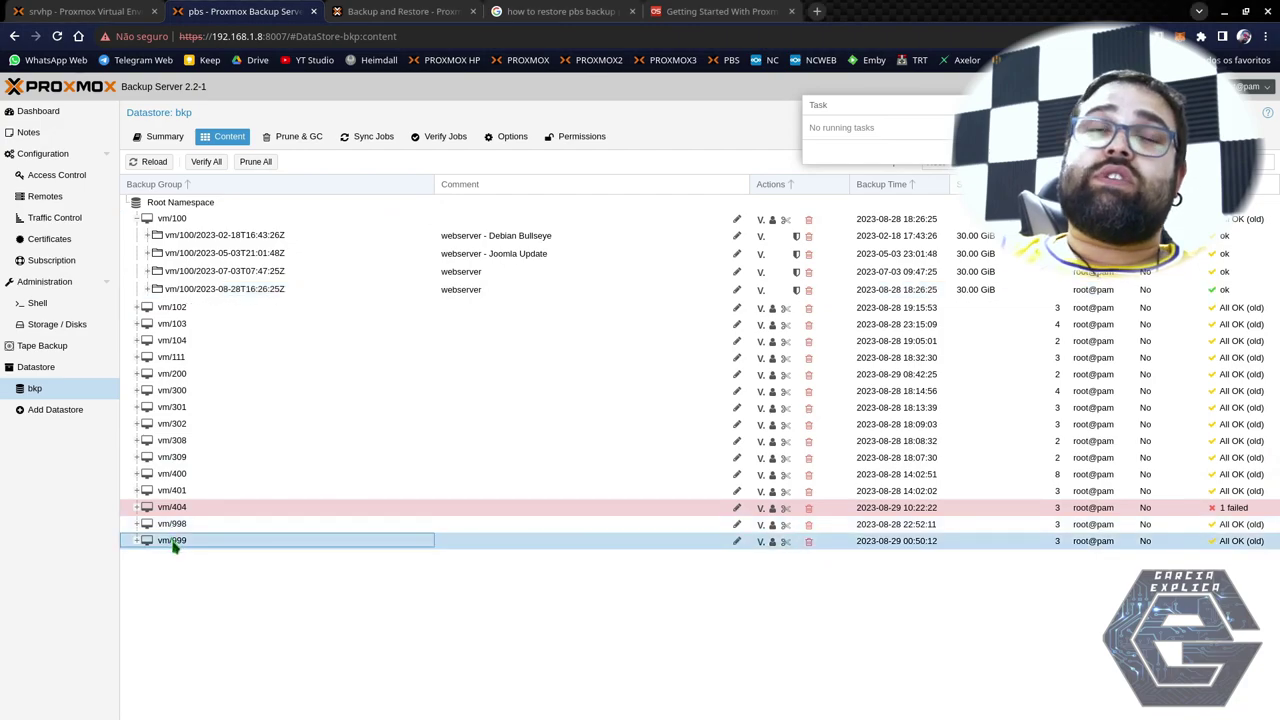
Return to Proxmox Virtual Environment and compare the backups stored on the local and local2 storages of node srvhp.
{"action": "left_click", "coordinate": [78, 10]}
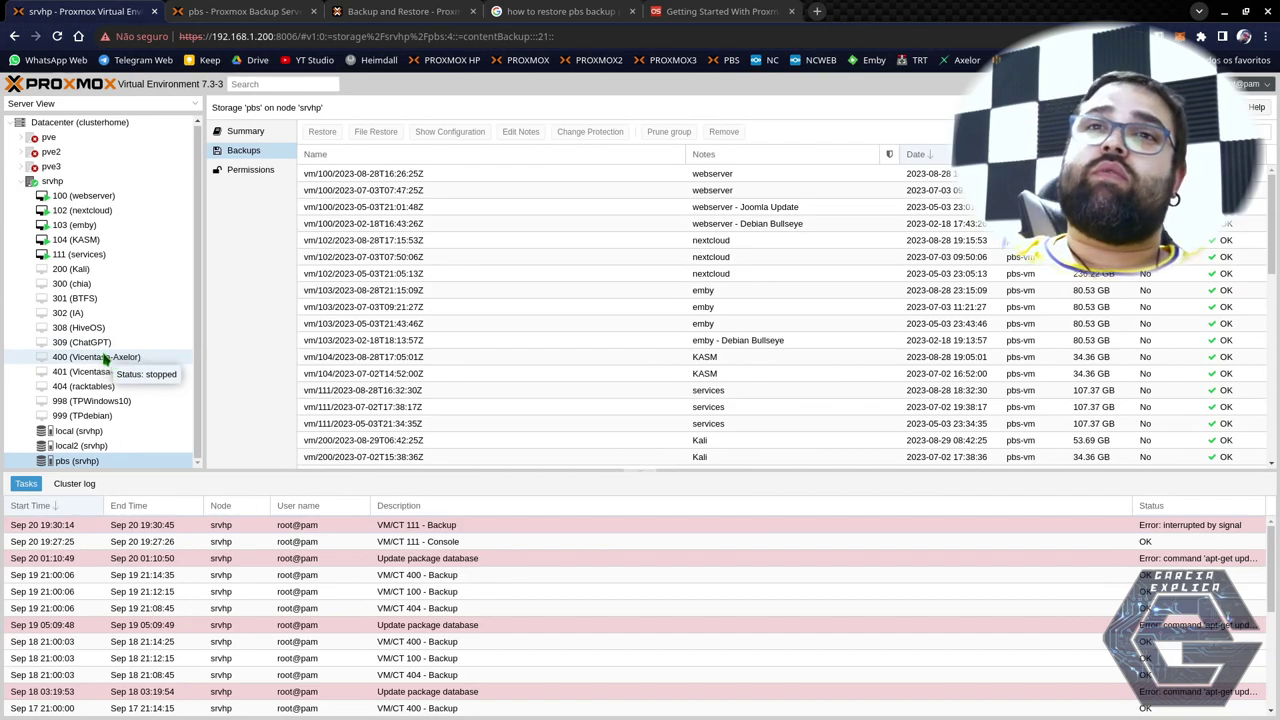
{"action": "left_click", "coordinate": [108, 432]}
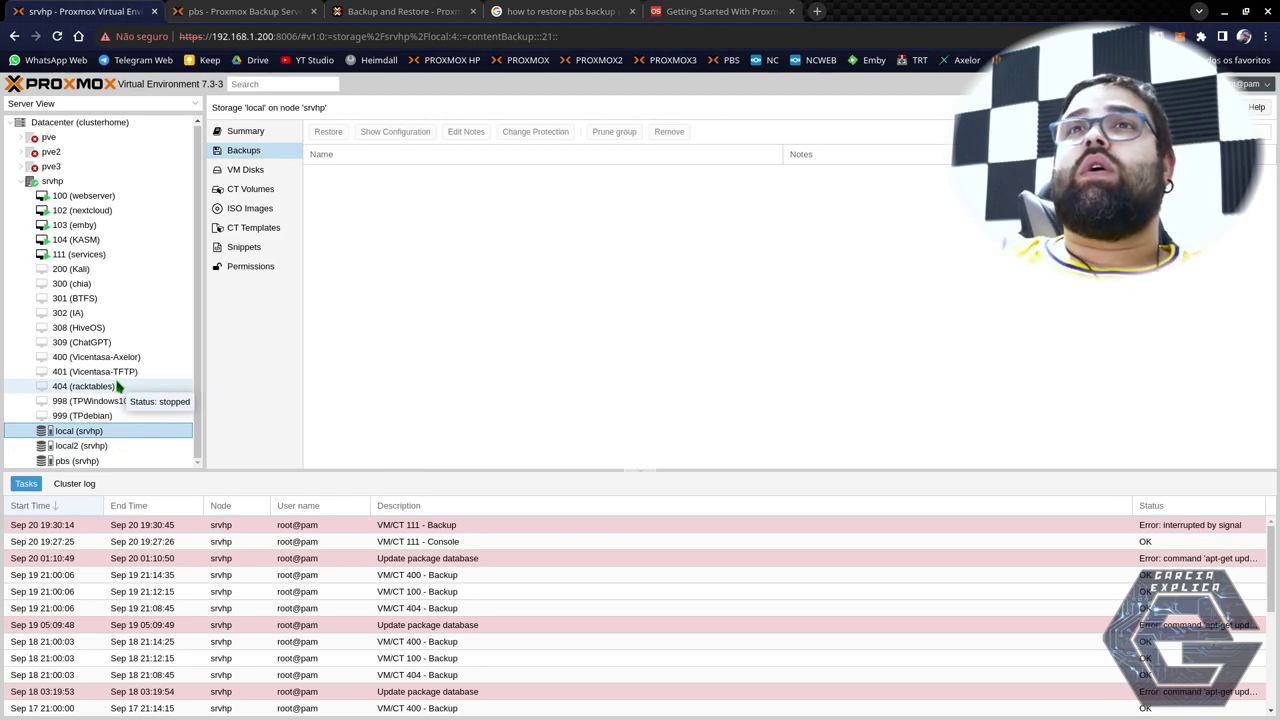
{"action": "left_click", "coordinate": [100, 447]}
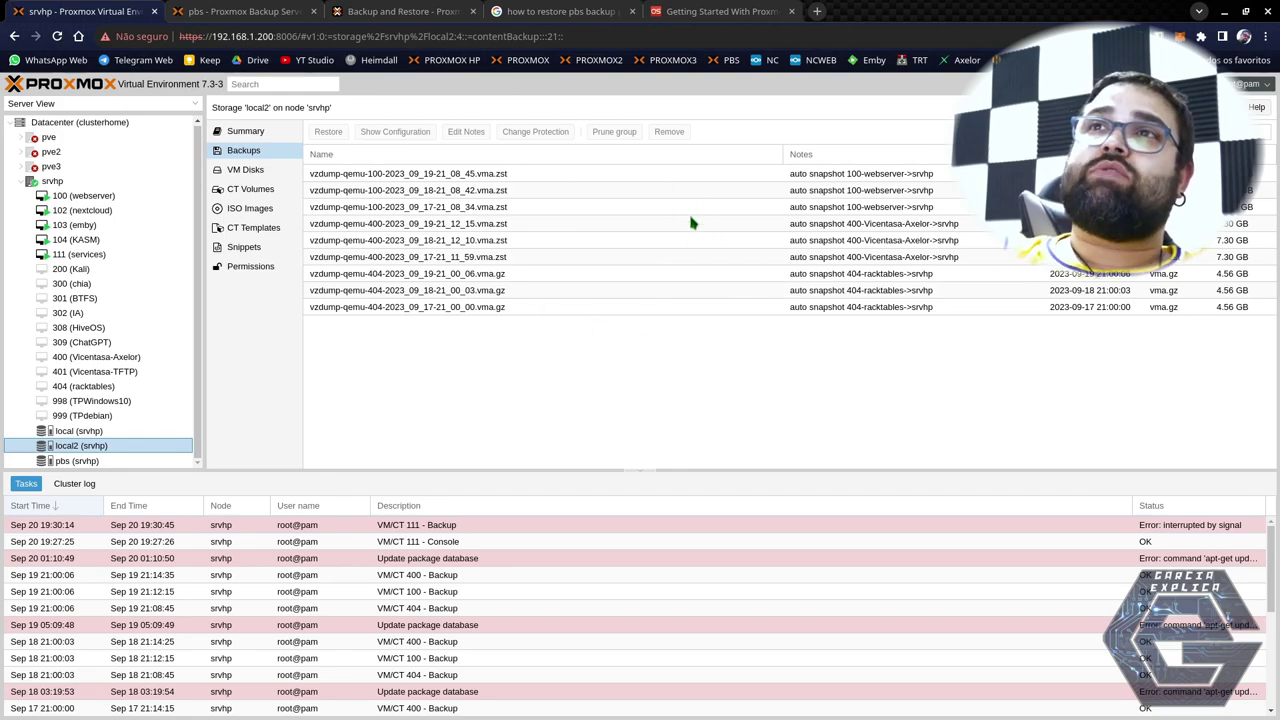
{"action": "left_click", "coordinate": [408, 224]}
{"action": "left_click", "coordinate": [396, 259]}
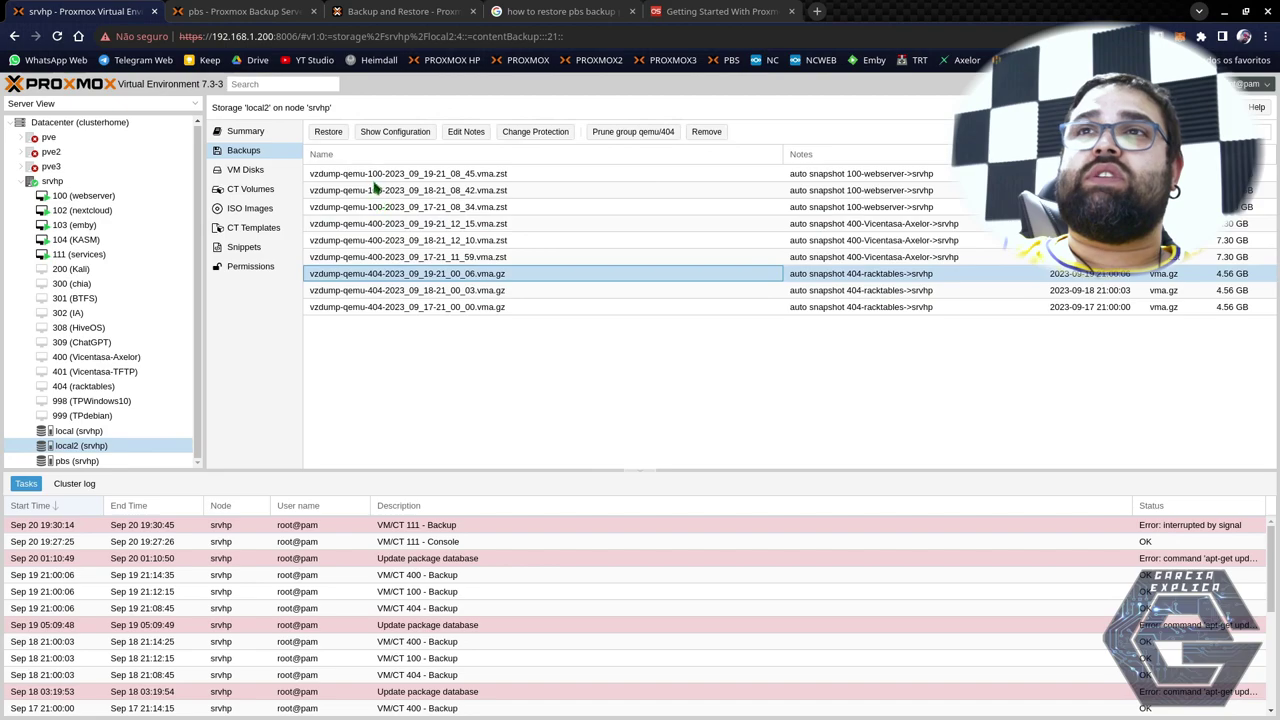
{"action": "left_click", "coordinate": [357, 174]}
{"action": "left_click", "coordinate": [355, 273]}
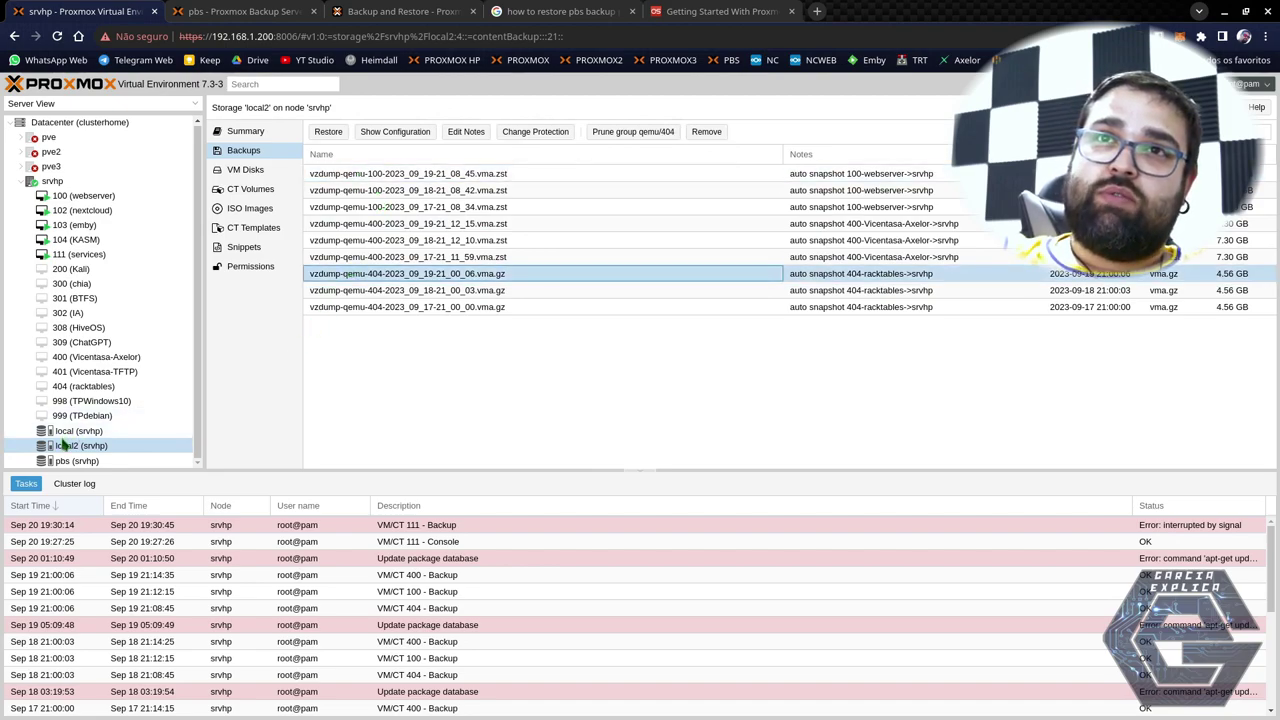
{"action": "left_click", "coordinate": [64, 434]}
{"action": "left_click", "coordinate": [64, 446]}
{"action": "left_click", "coordinate": [72, 432]}
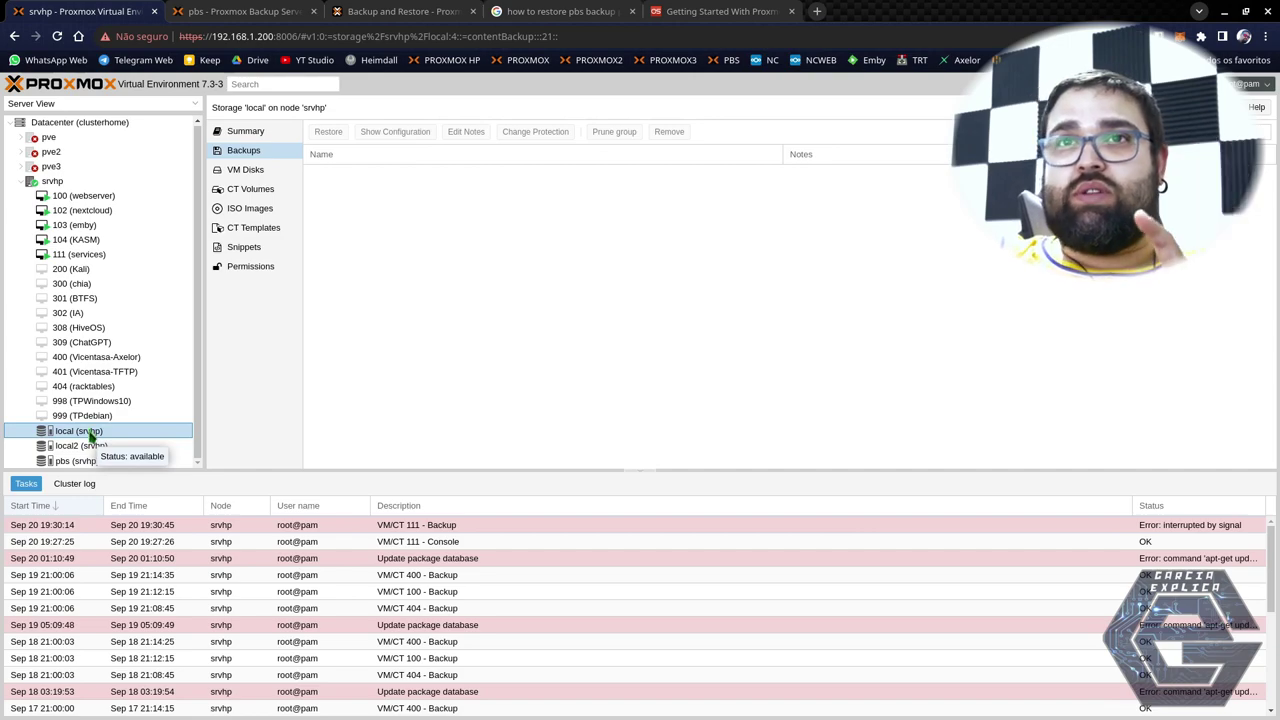
Open the backups of the pbs storage and examine the three VM 111 backups.
{"action": "left_click", "coordinate": [88, 461]}
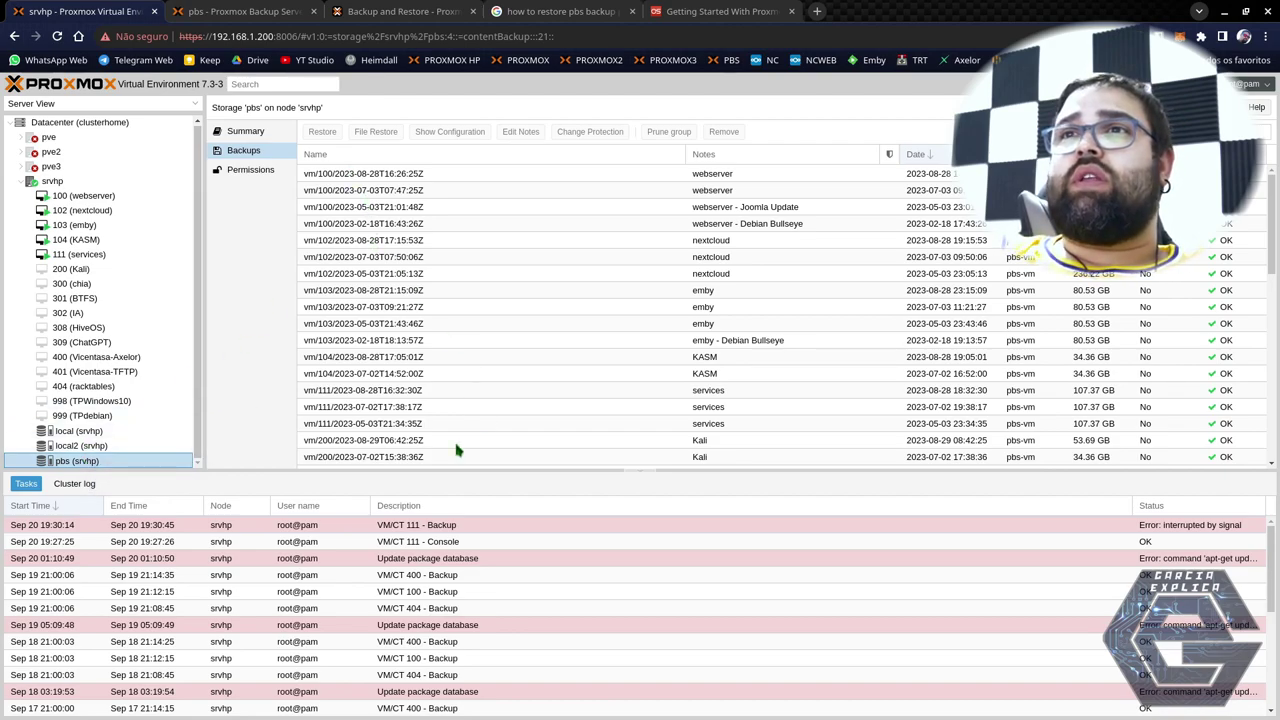
{"action": "left_click", "coordinate": [363, 423]}
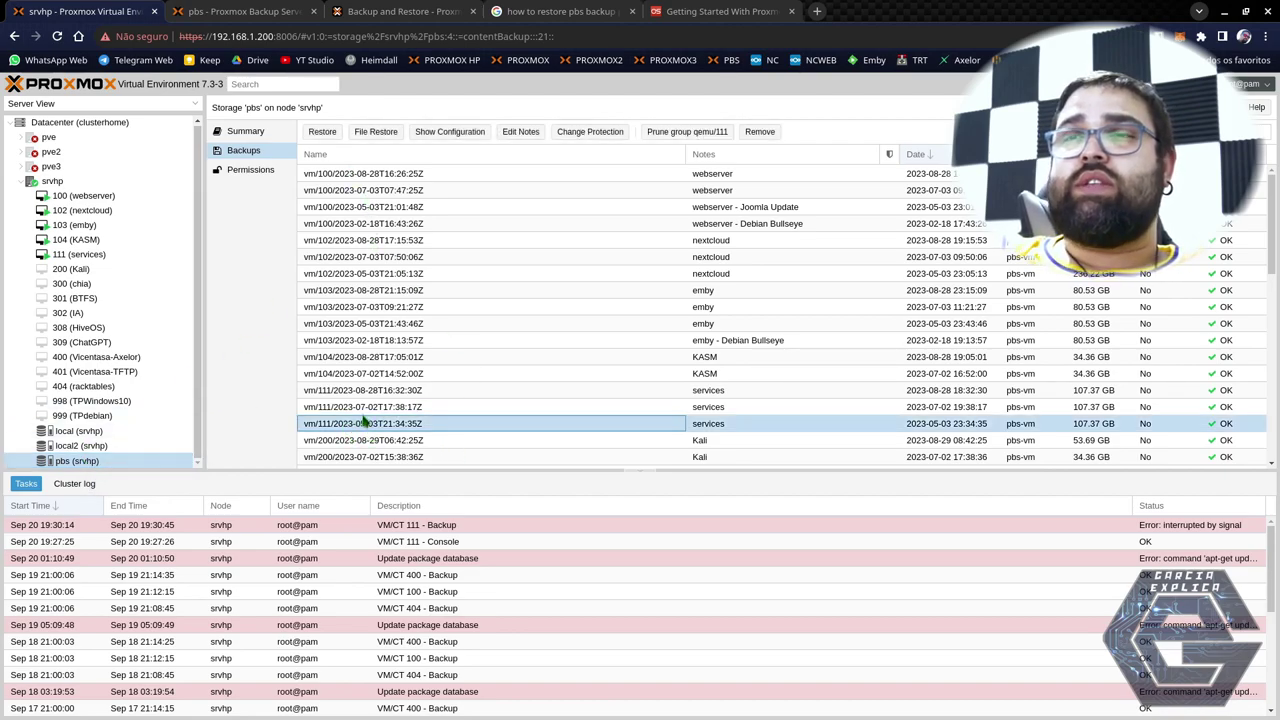
{"action": "left_click", "coordinate": [356, 392]}
{"action": "left_click", "coordinate": [354, 410]}
{"action": "left_click", "coordinate": [351, 420]}
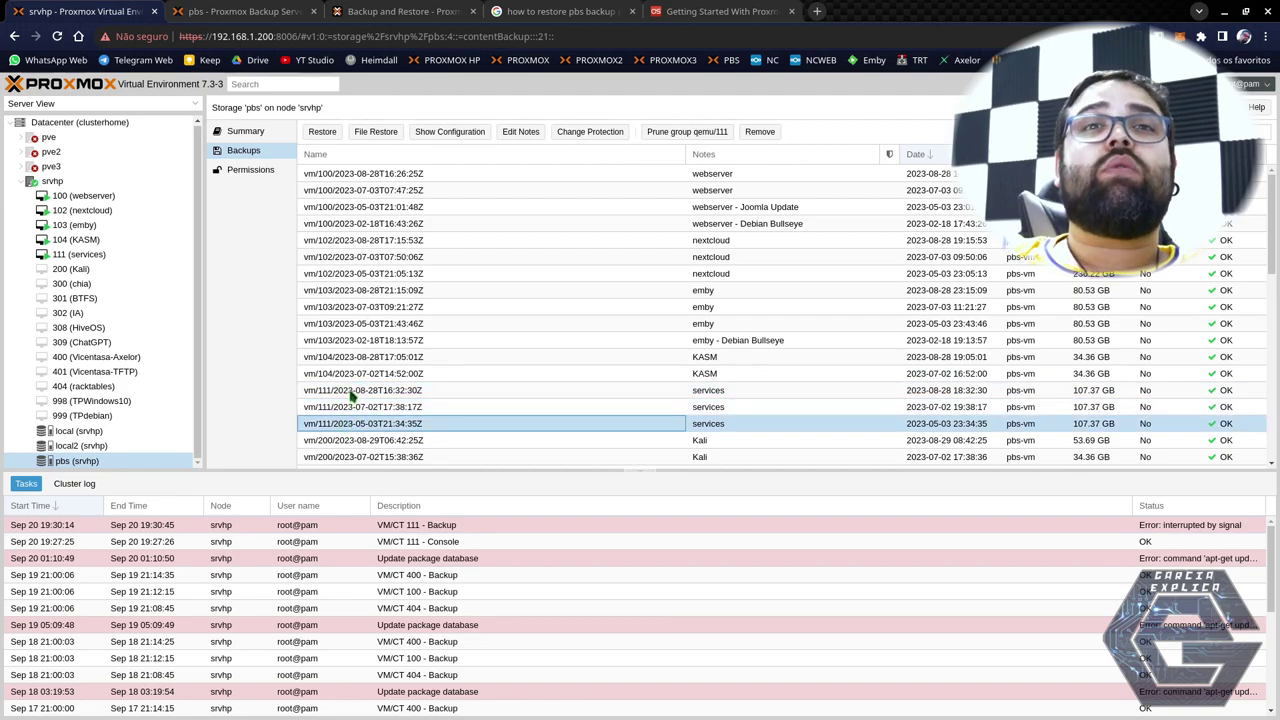
{"action": "left_click", "coordinate": [351, 392]}
{"action": "left_click", "coordinate": [340, 407]}
{"action": "left_click", "coordinate": [332, 423]}
{"action": "left_click", "coordinate": [335, 390]}
{"action": "left_click", "coordinate": [328, 407]}
{"action": "left_click", "coordinate": [320, 424]}
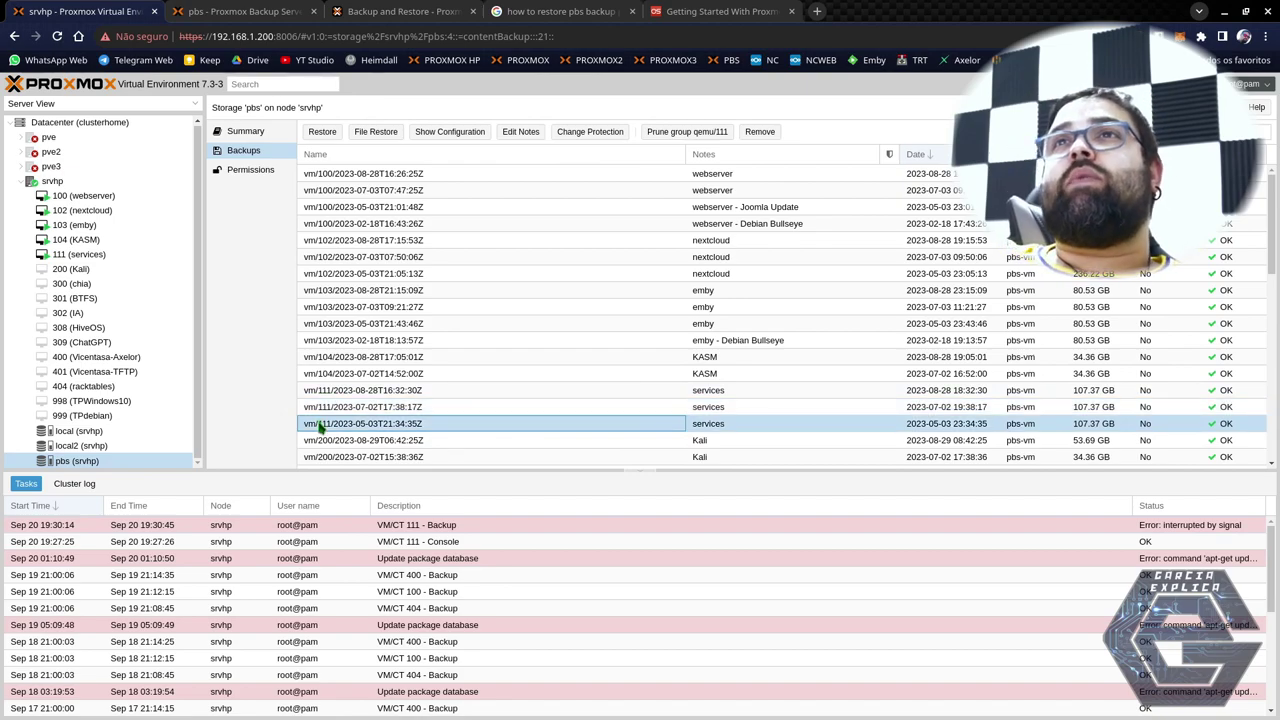
Set up a restore of backup vm/111/2023-05-03T21:34:35Z to storage local with VM ID 112.
{"action": "left_click", "coordinate": [322, 132]}
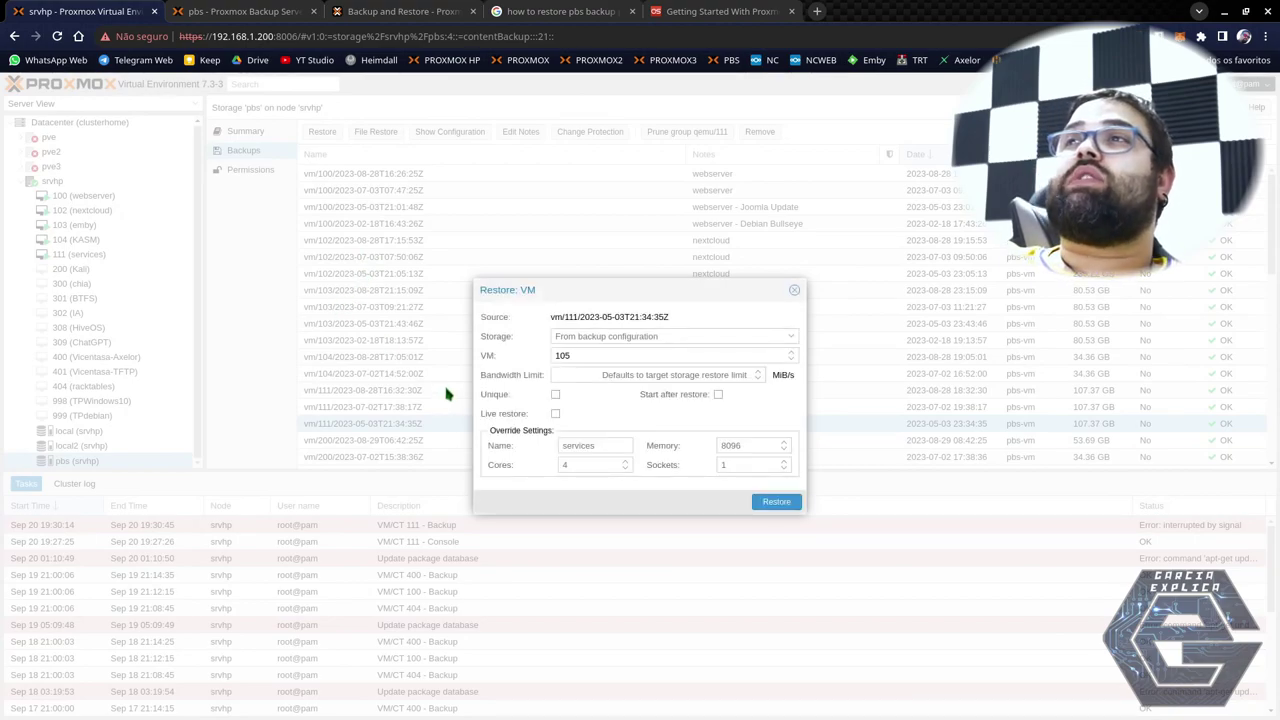
{"action": "left_click", "coordinate": [628, 336]}
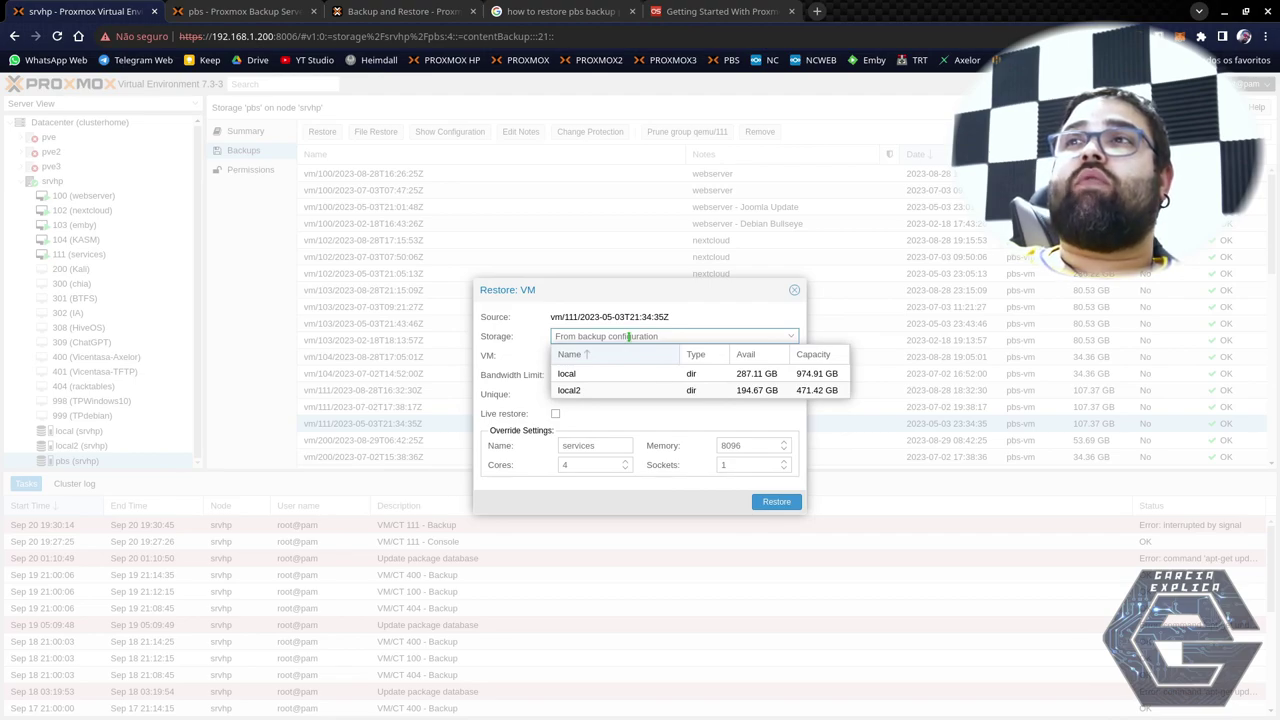
{"action": "left_click", "coordinate": [633, 336]}
{"action": "left_click", "coordinate": [633, 336]}
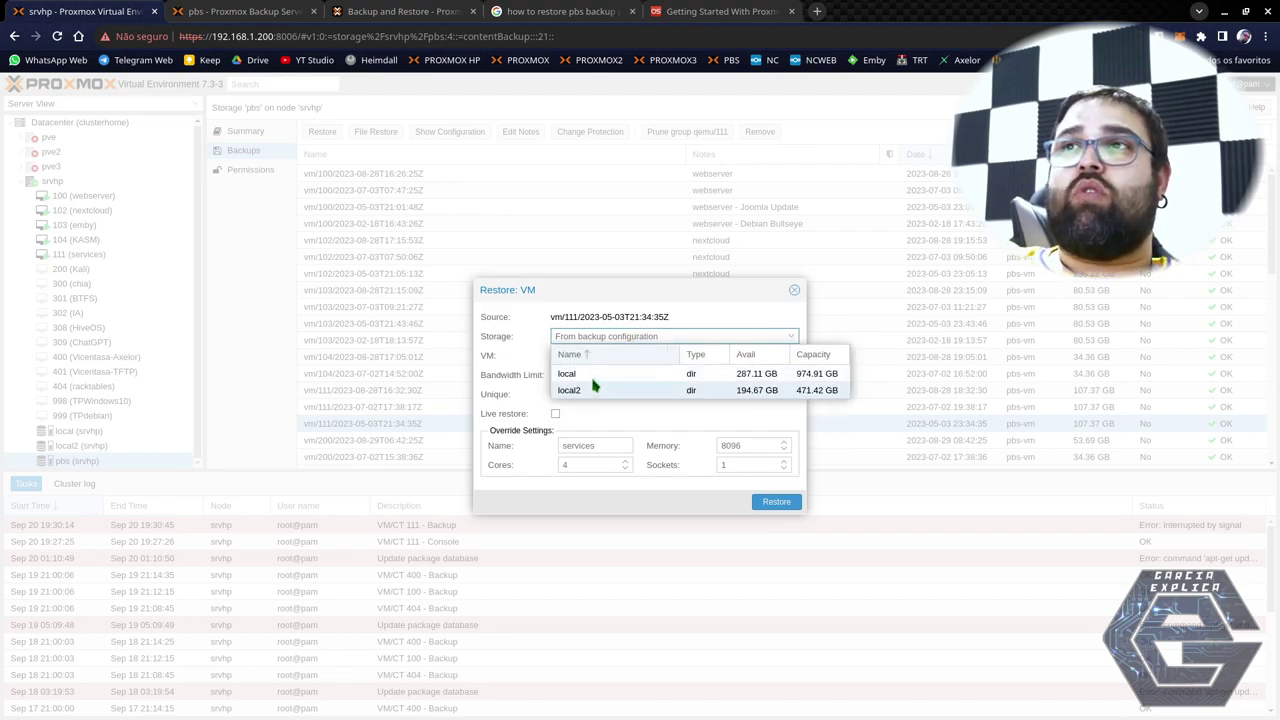
{"action": "left_click", "coordinate": [593, 378]}
{"action": "double_click", "coordinate": [556, 354]}
{"action": "type", "text": "11"}
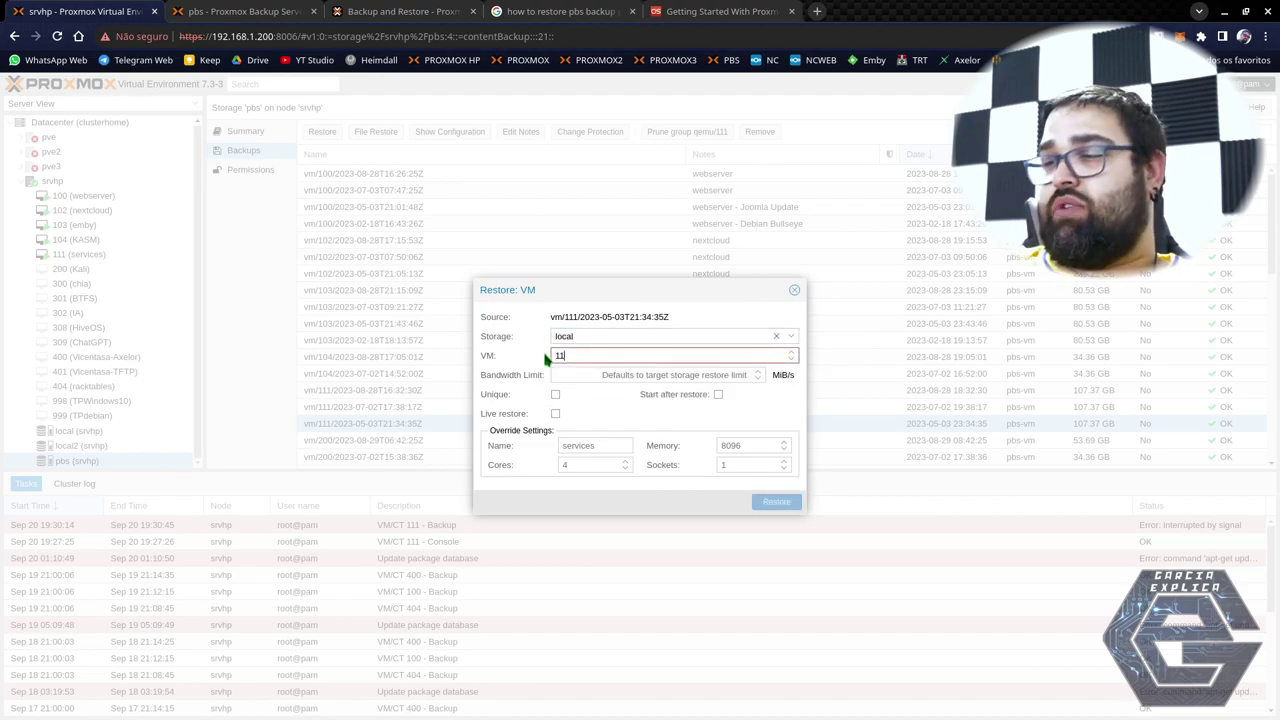
{"action": "type", "text": "2"}
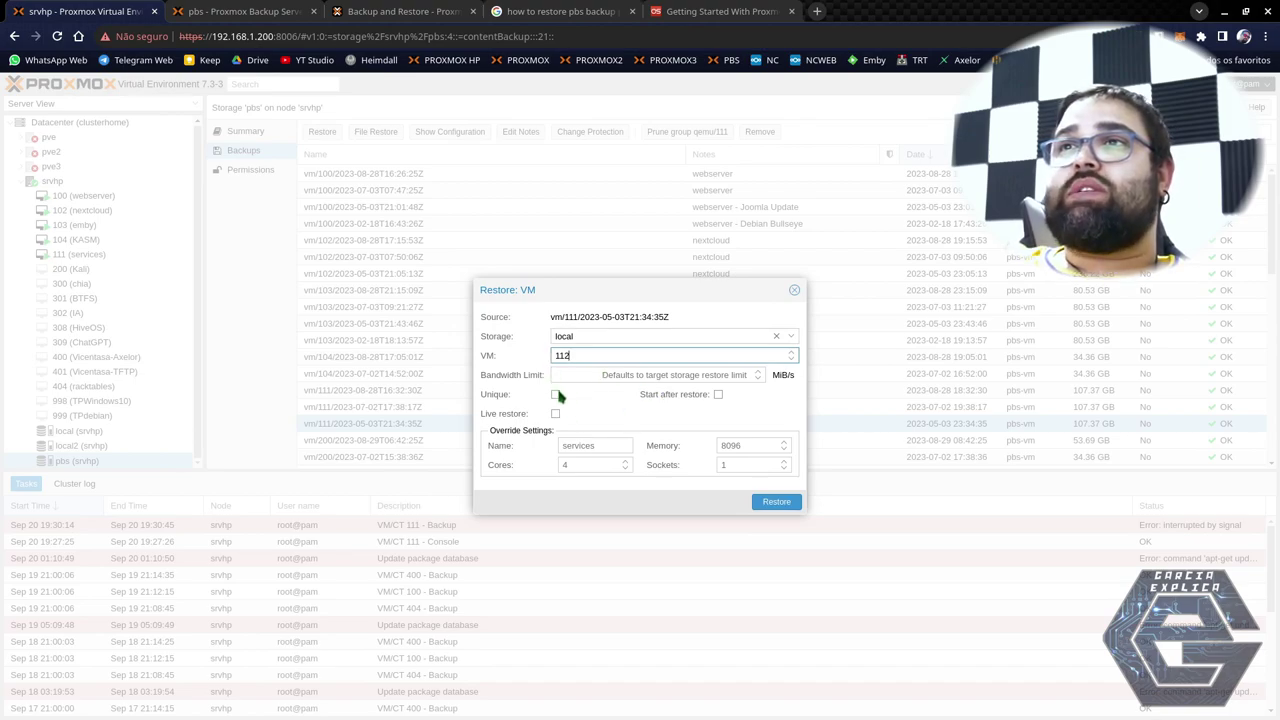
Review the restore's name, memory and sockets override settings, and close the dialog without restoring.
{"action": "left_click", "coordinate": [575, 445]}
{"action": "left_click", "coordinate": [761, 447]}
{"action": "left_click", "coordinate": [755, 464]}
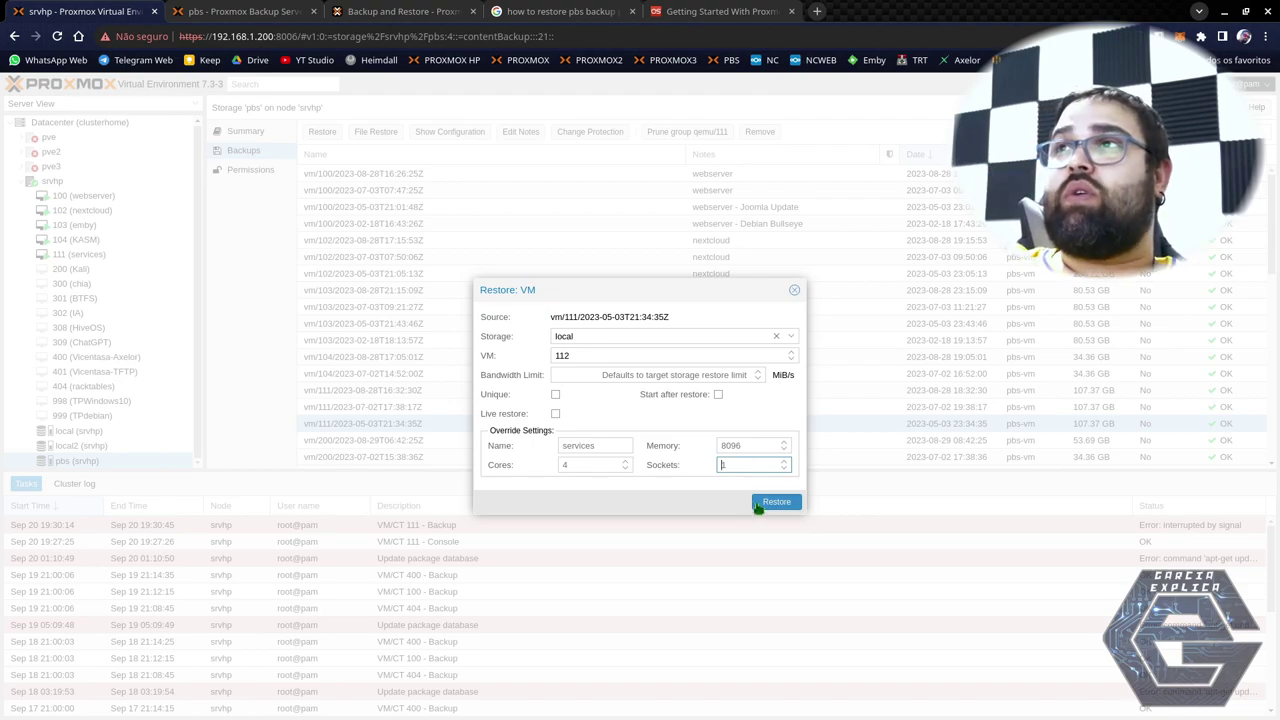
{"action": "left_click", "coordinate": [794, 291]}
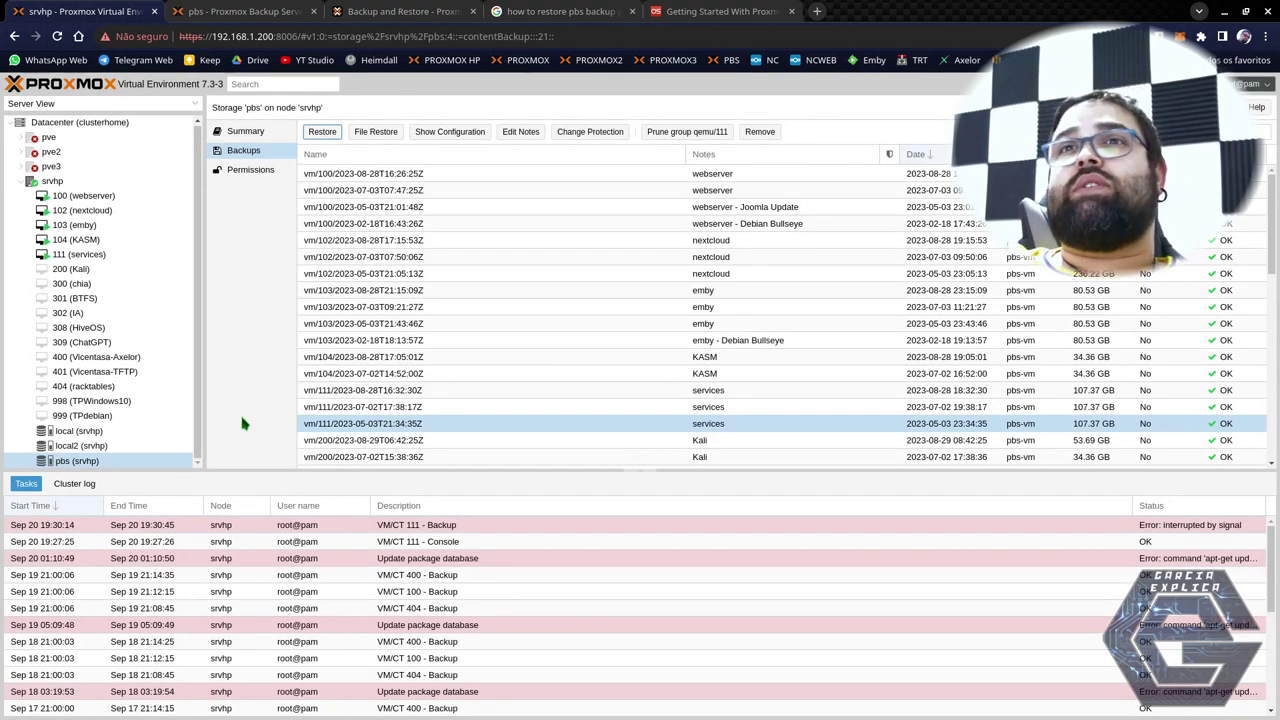
Examine the stored backups of VMs 100, 404 and 400 on the local2 storage.
{"action": "left_click", "coordinate": [72, 446]}
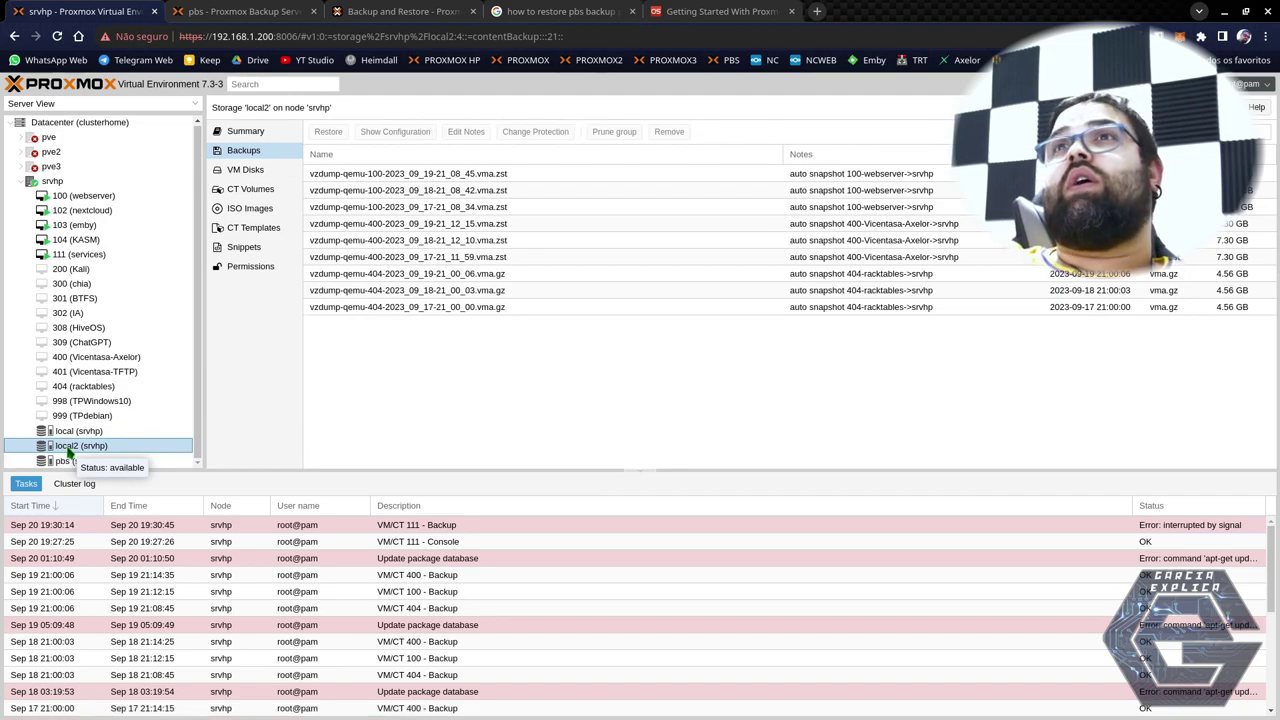
{"action": "left_click", "coordinate": [410, 175]}
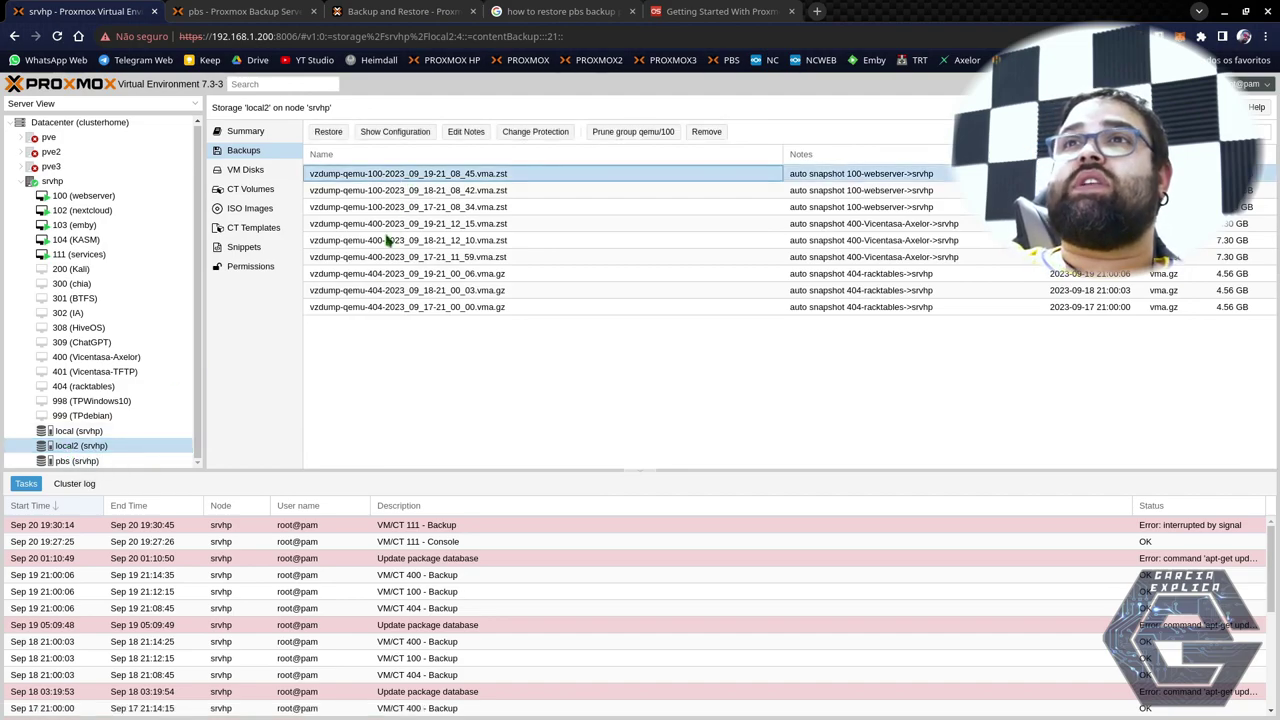
{"action": "left_click", "coordinate": [344, 309]}
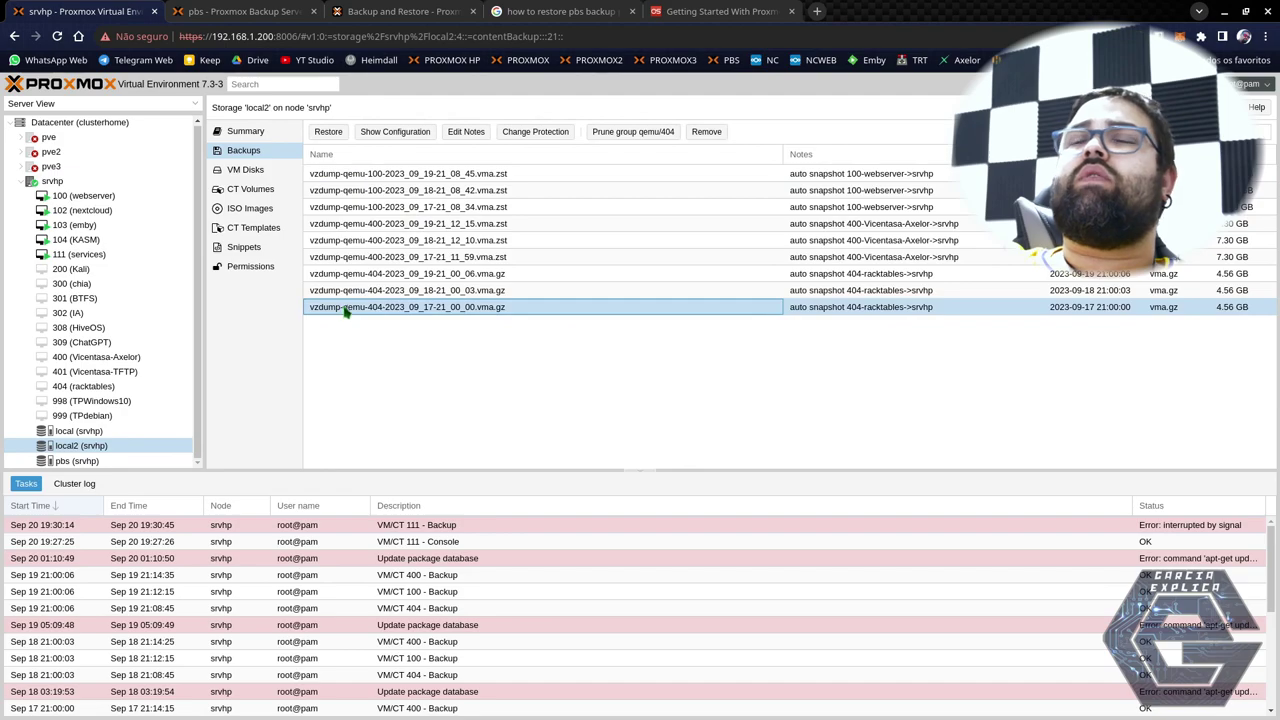
{"action": "left_click", "coordinate": [373, 228]}
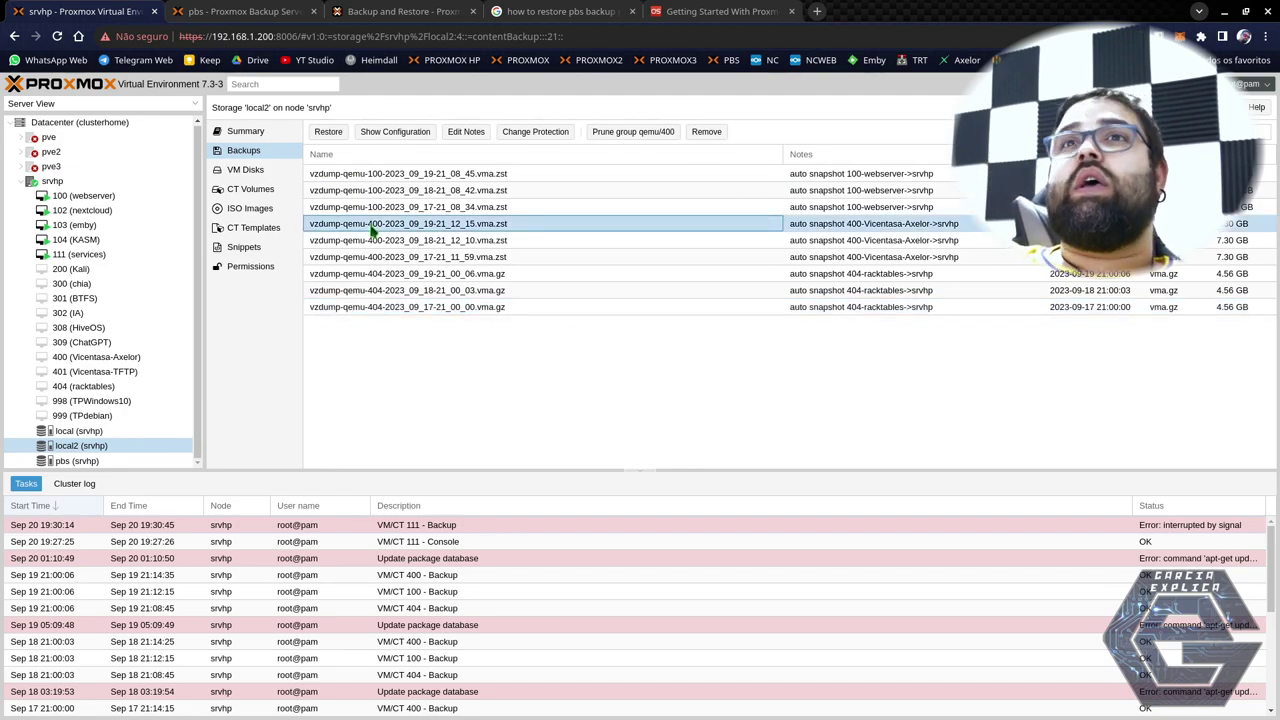
Set up a manual backup of VM 100 to storage local2, view the available backup modes, and cancel it.
{"action": "left_click", "coordinate": [83, 196]}
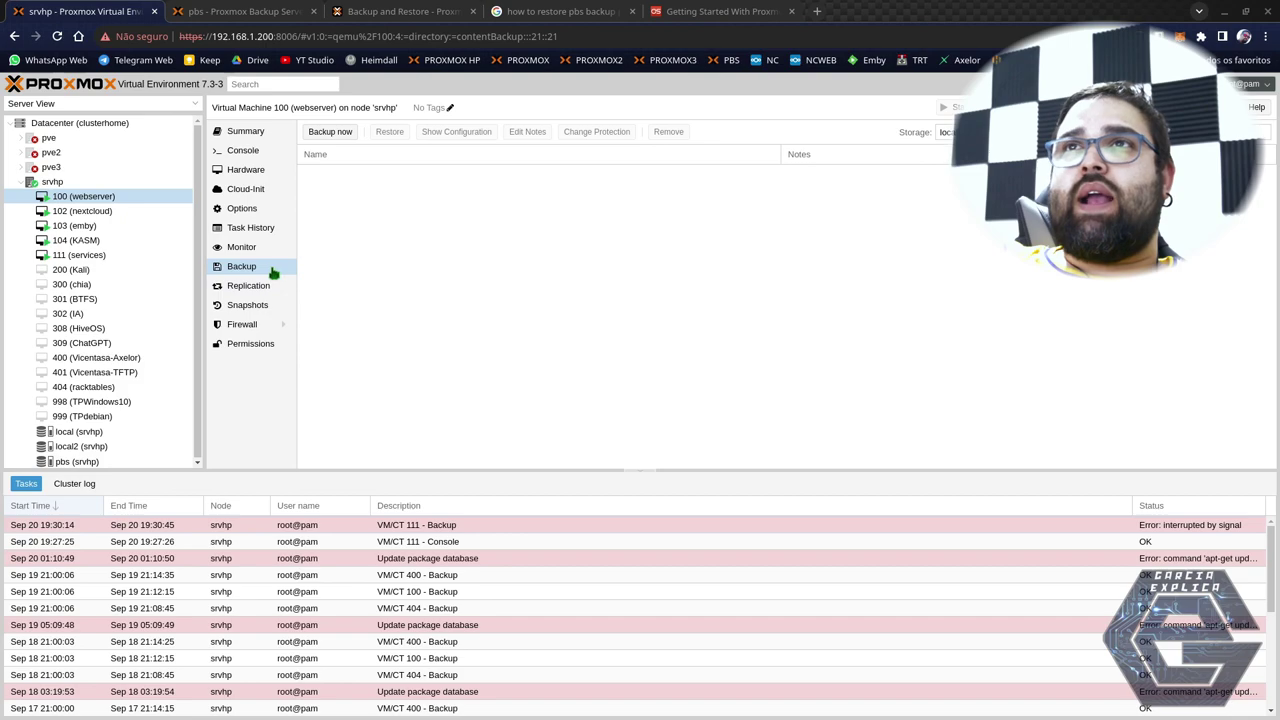
{"action": "left_click", "coordinate": [330, 131]}
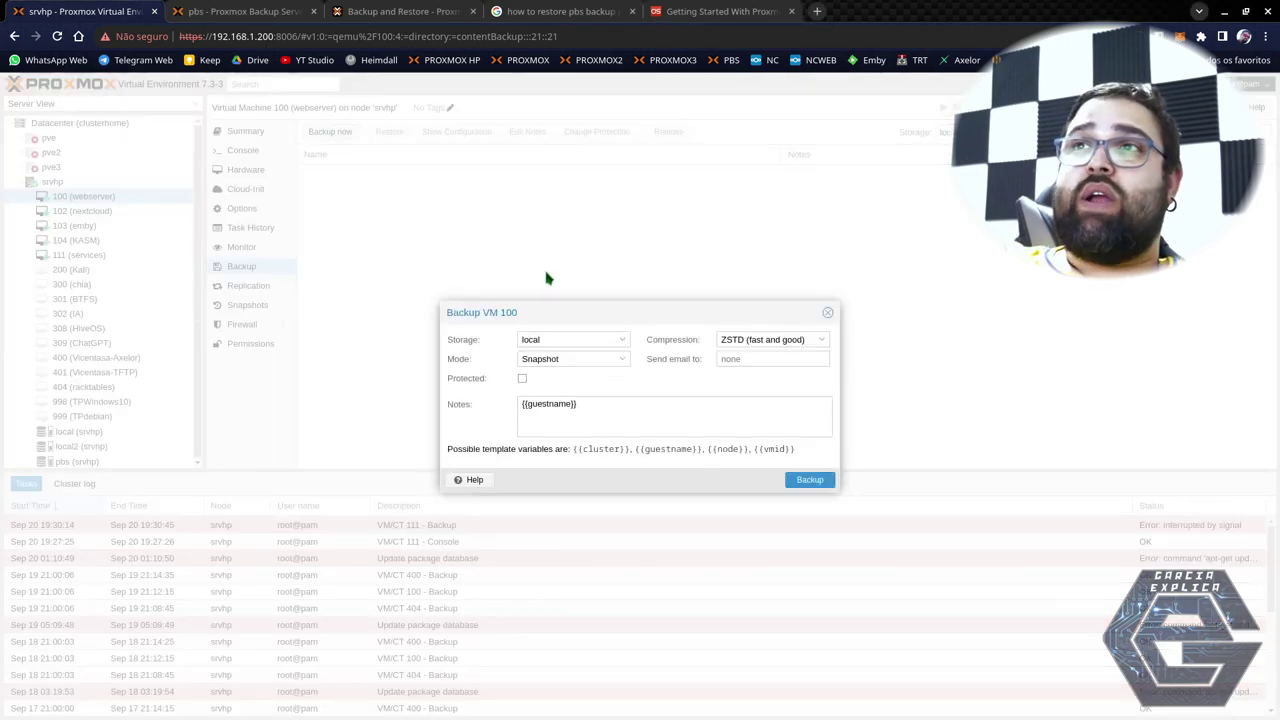
{"action": "left_click", "coordinate": [586, 339]}
{"action": "left_click", "coordinate": [569, 393]}
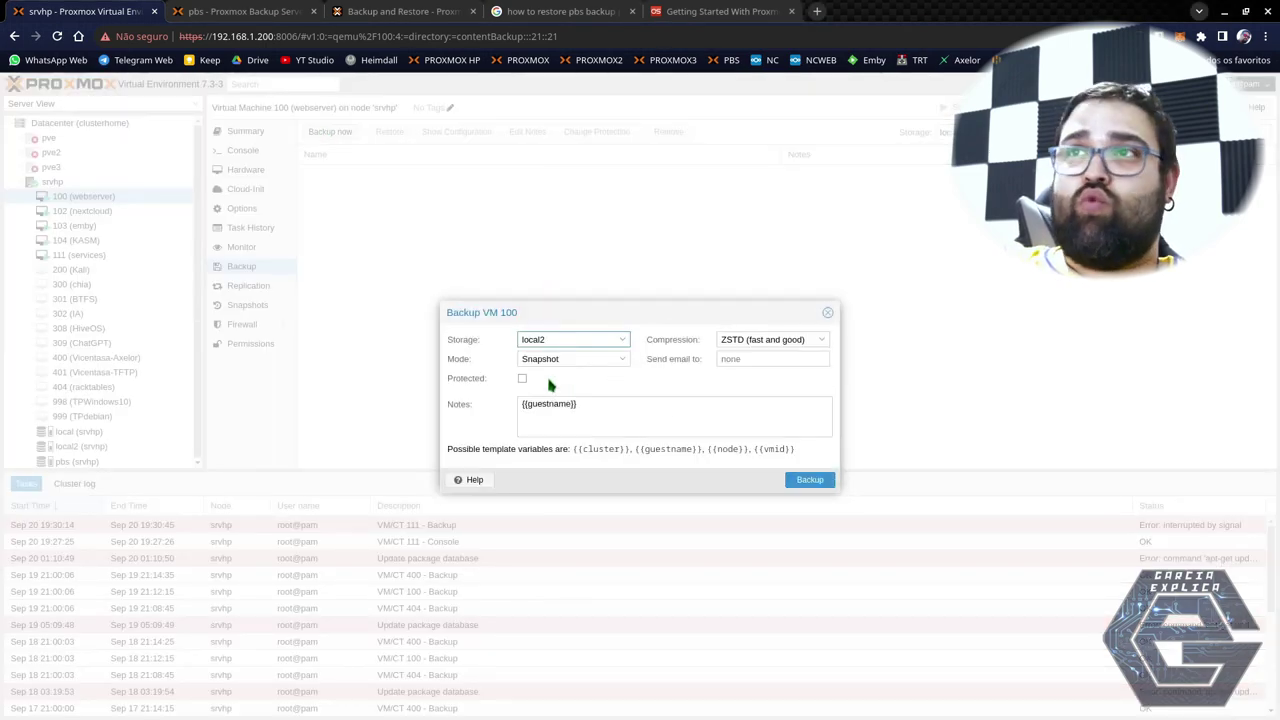
{"action": "left_click", "coordinate": [567, 357]}
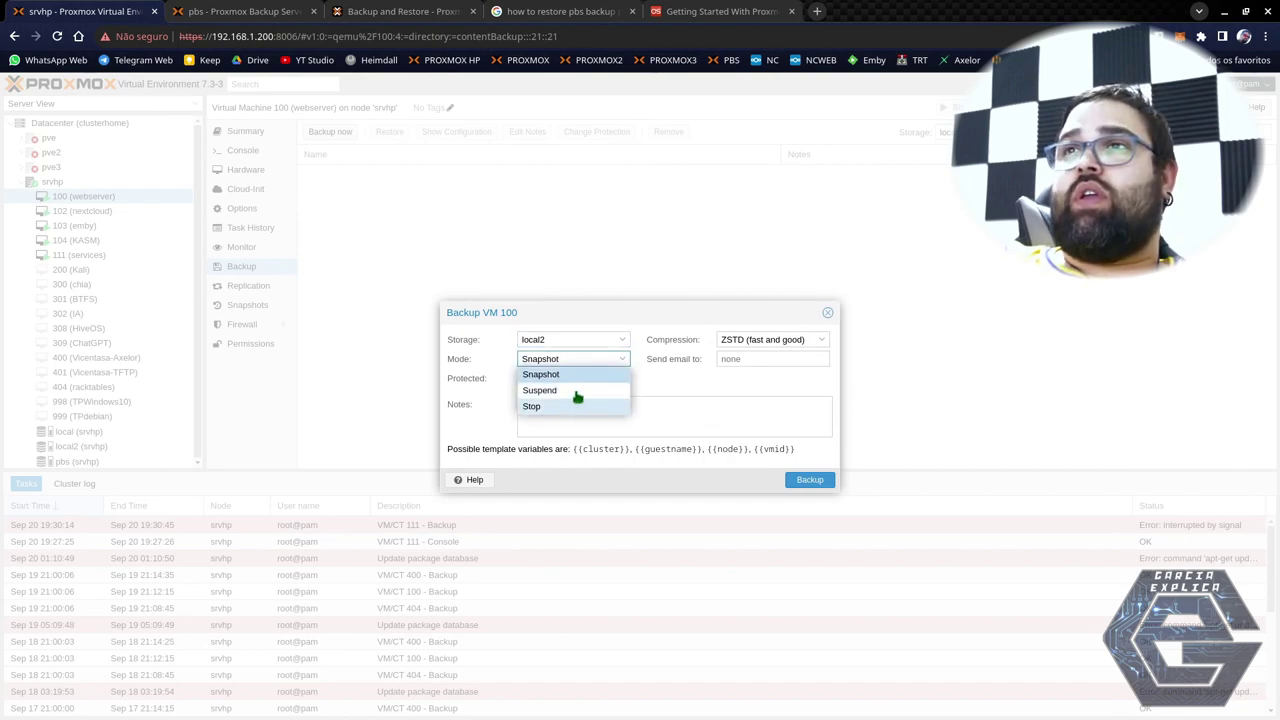
{"action": "left_click", "coordinate": [828, 313]}
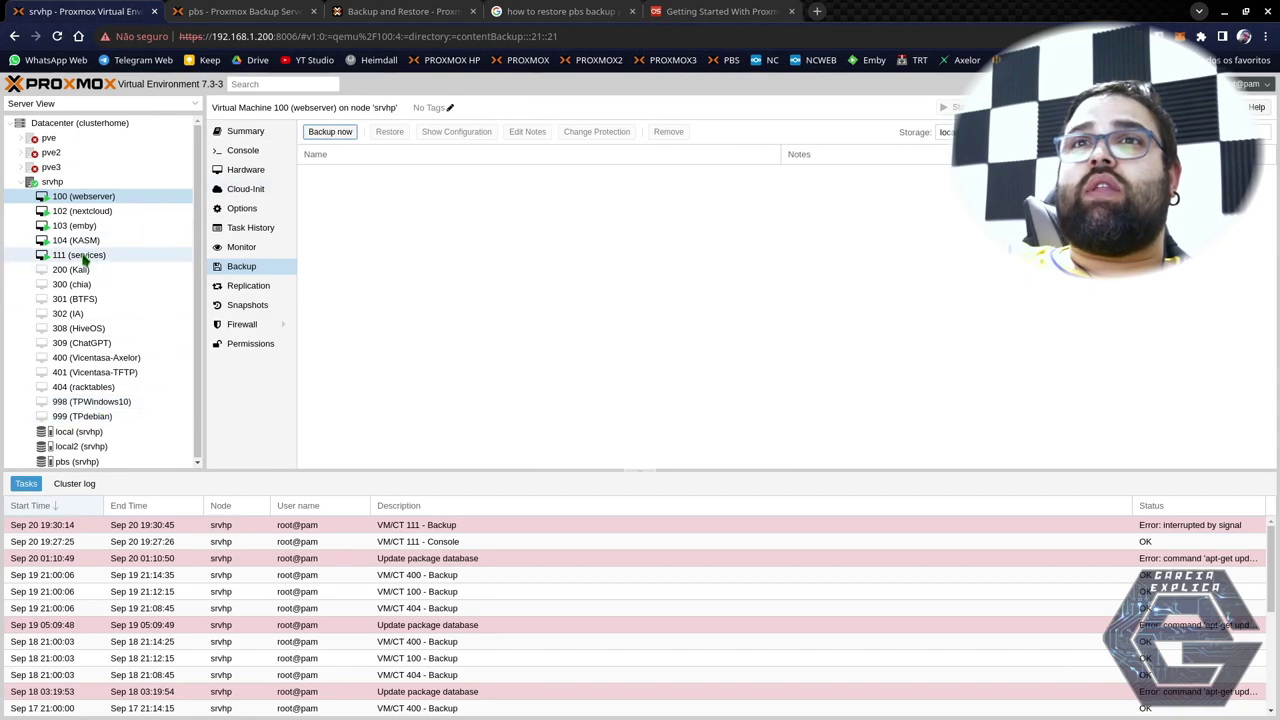
View the backups on the pbs storage, and switch briefly to Proxmox Backup Server and back to Proxmox Virtual Environment.
{"action": "left_click", "coordinate": [65, 459]}
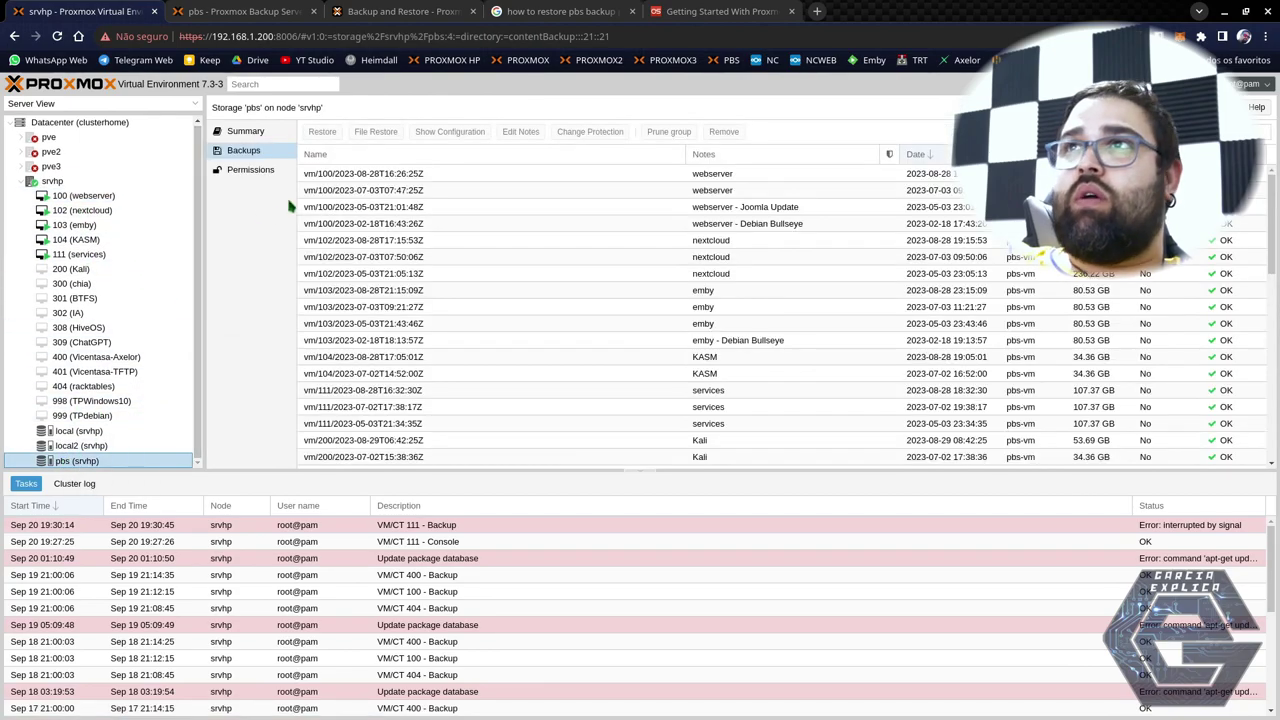
{"action": "left_click", "coordinate": [275, 10]}
{"action": "left_click", "coordinate": [130, 10]}
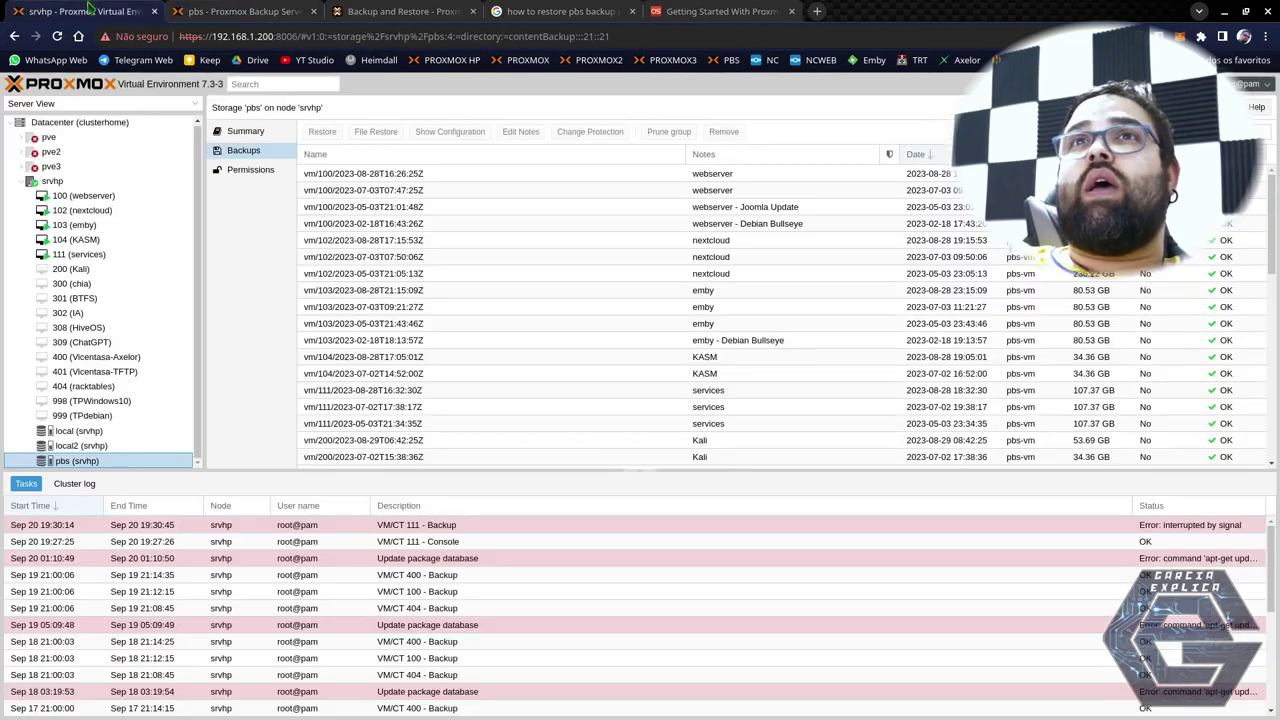
Look through the disk directories of node srvhp and open the scheduled backup jobs of the datacenter.
{"action": "left_click", "coordinate": [52, 181]}
{"action": "scroll", "coordinate": [253, 300], "scroll_direction": "down", "scroll_amount": 3}
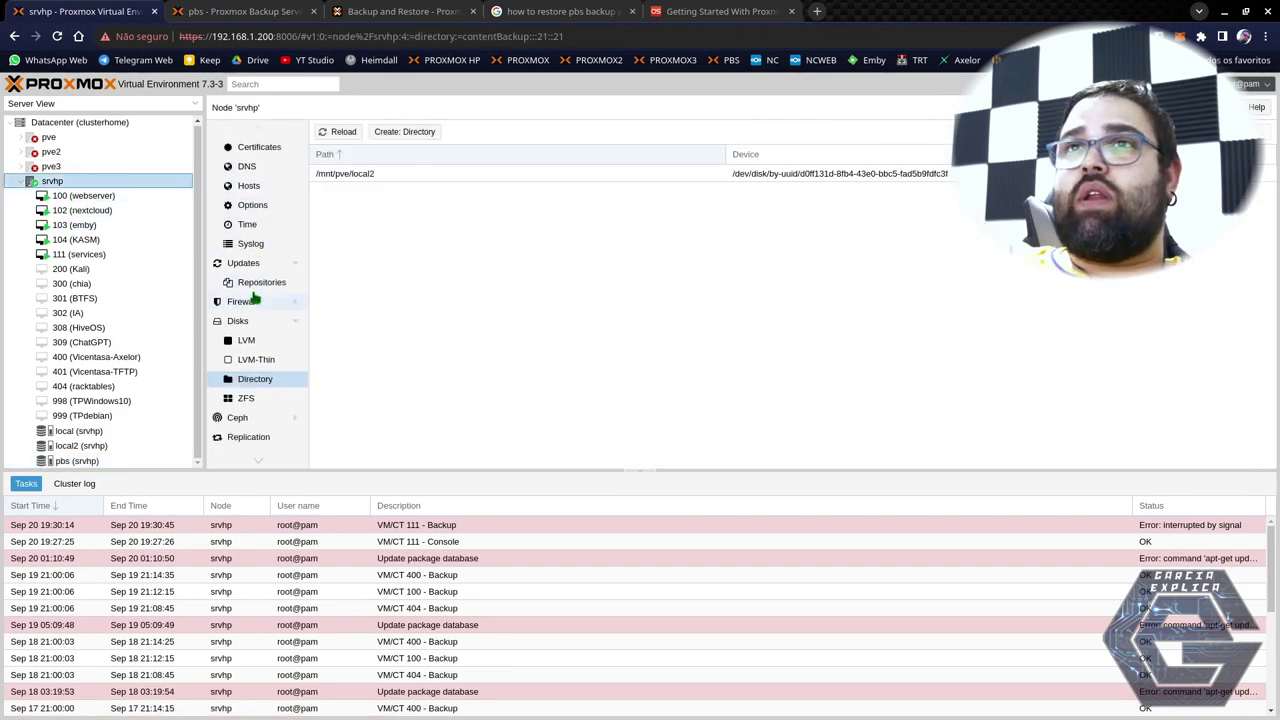
{"action": "scroll", "coordinate": [253, 300], "scroll_direction": "up", "scroll_amount": 5}
{"action": "left_click", "coordinate": [79, 123]}
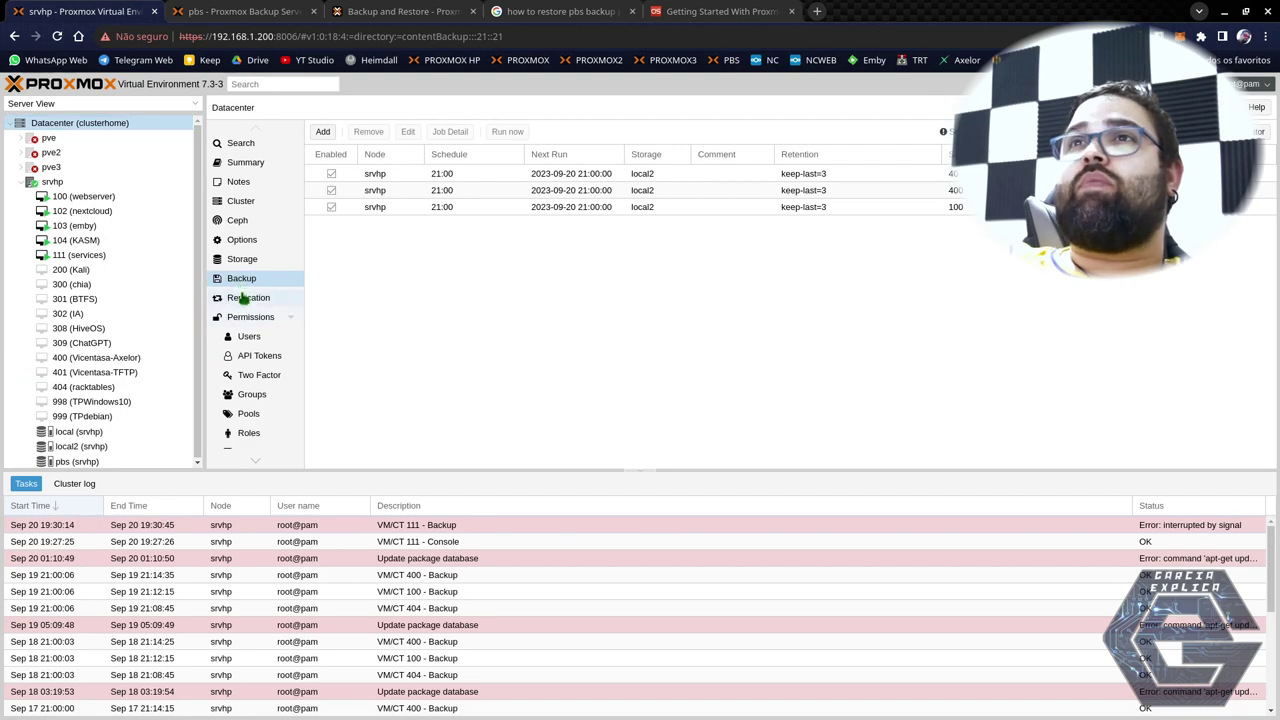
{"action": "left_click", "coordinate": [324, 132]}
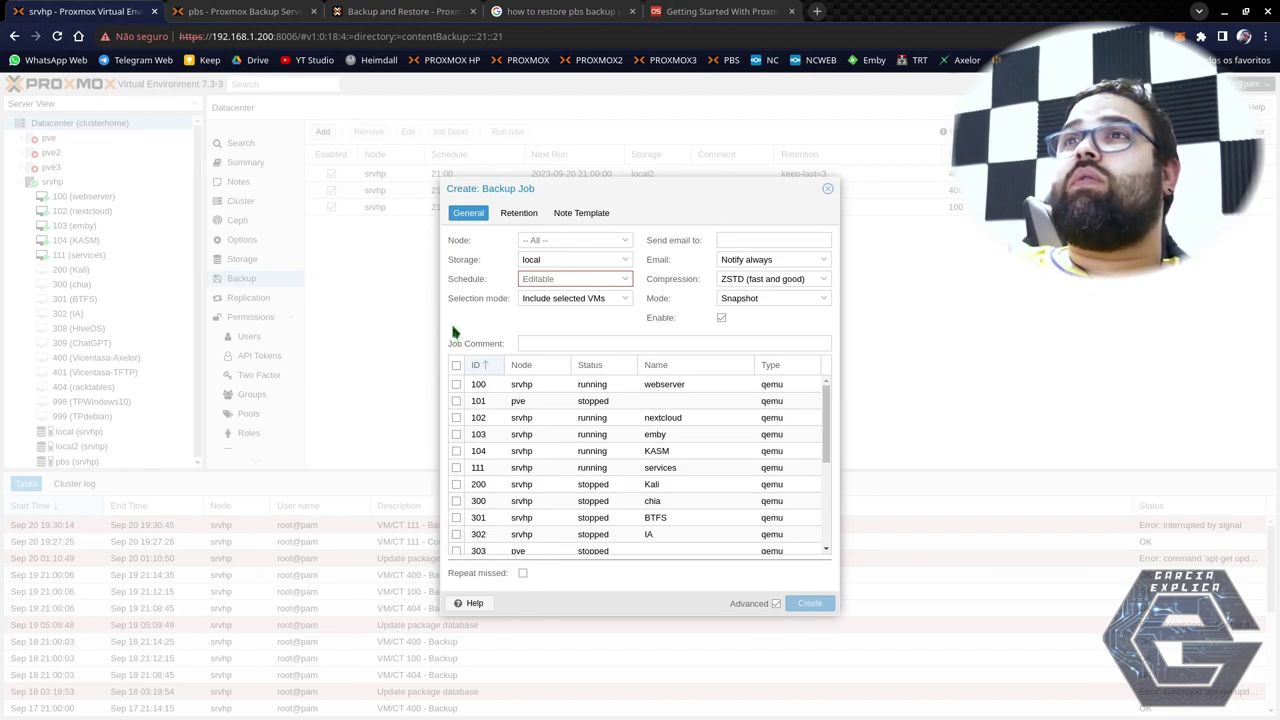
{"action": "left_click", "coordinate": [559, 240]}
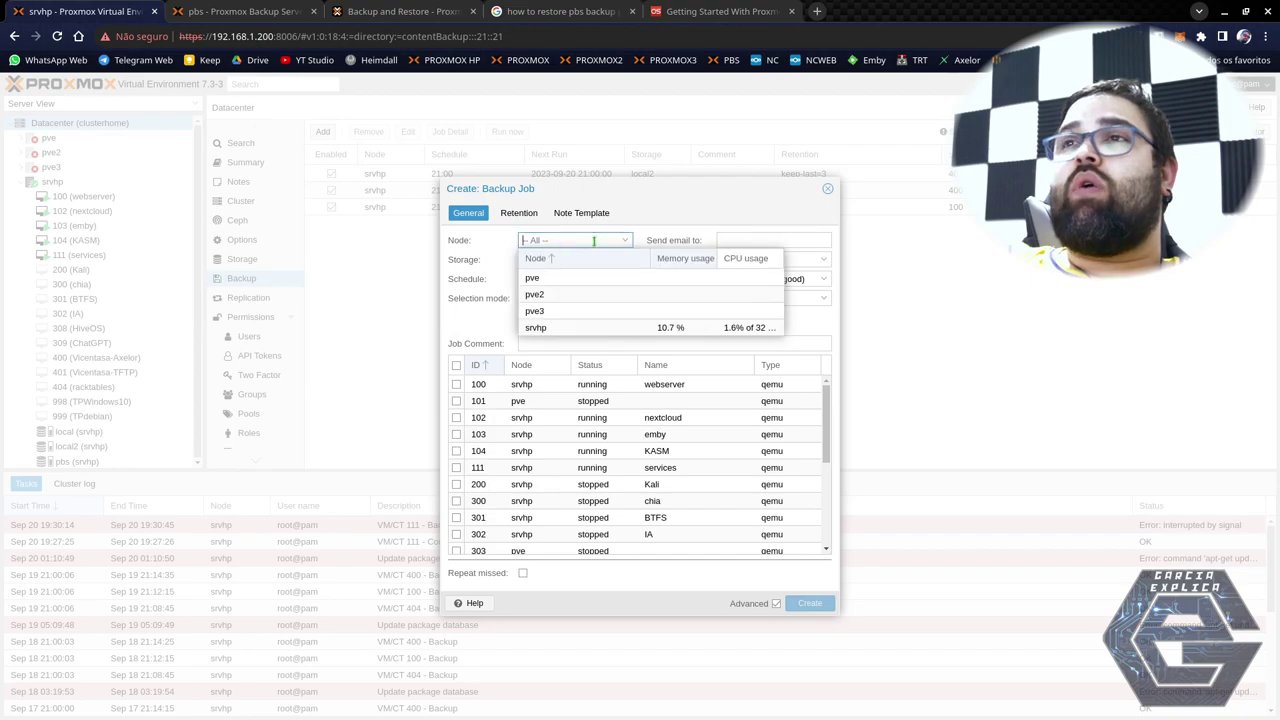
{"action": "left_click", "coordinate": [528, 330]}
{"action": "scroll", "coordinate": [523, 400], "scroll_direction": "down", "scroll_amount": 2}
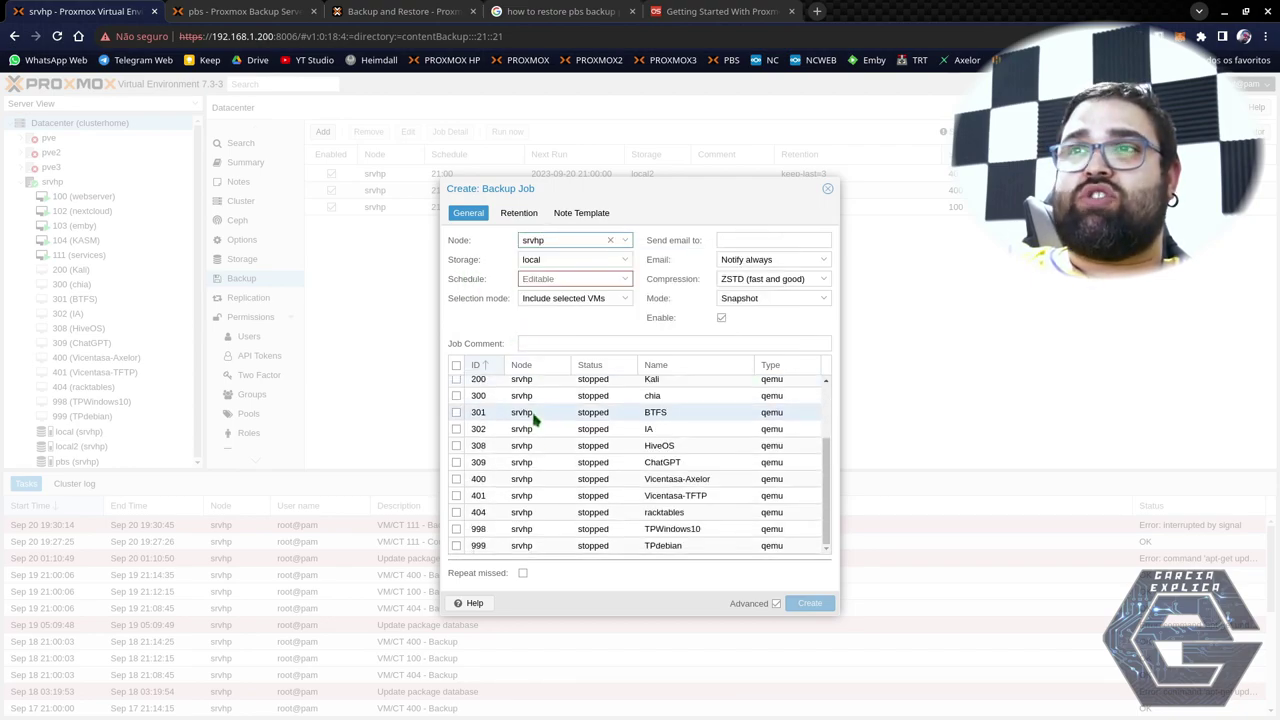
{"action": "scroll", "coordinate": [531, 417], "scroll_direction": "up", "scroll_amount": 2}
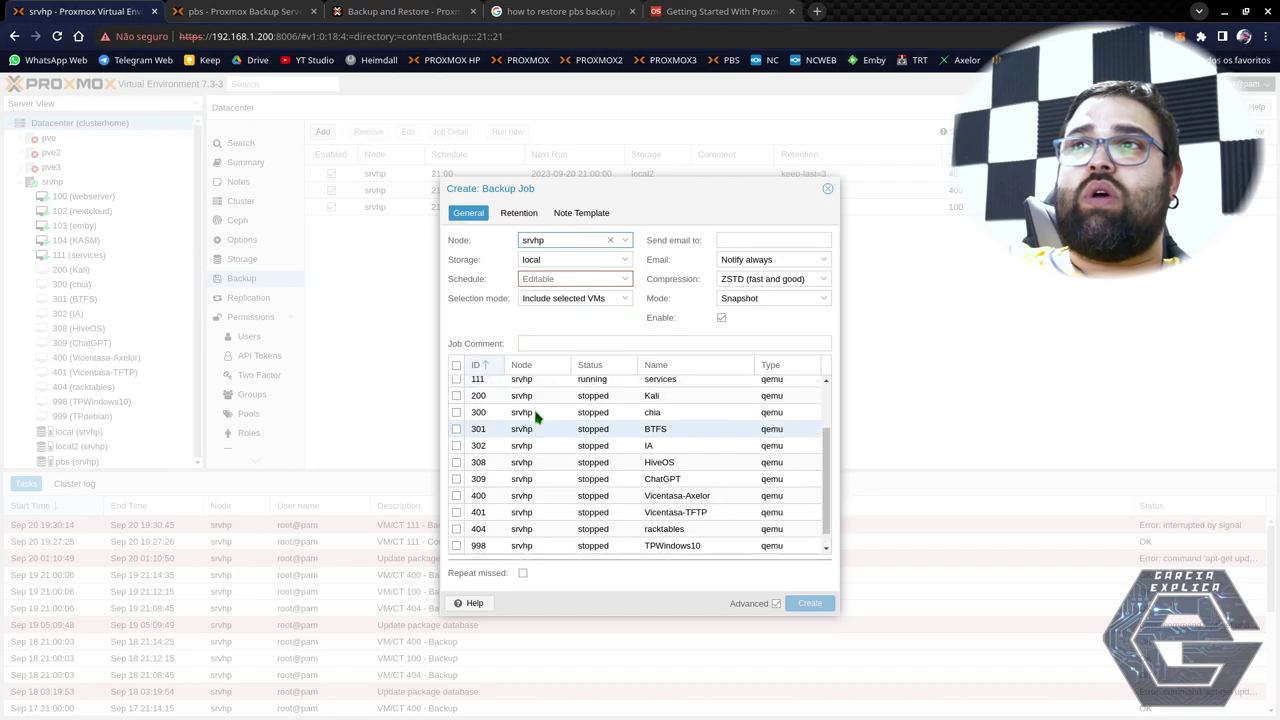
{"action": "left_click", "coordinate": [630, 243]}
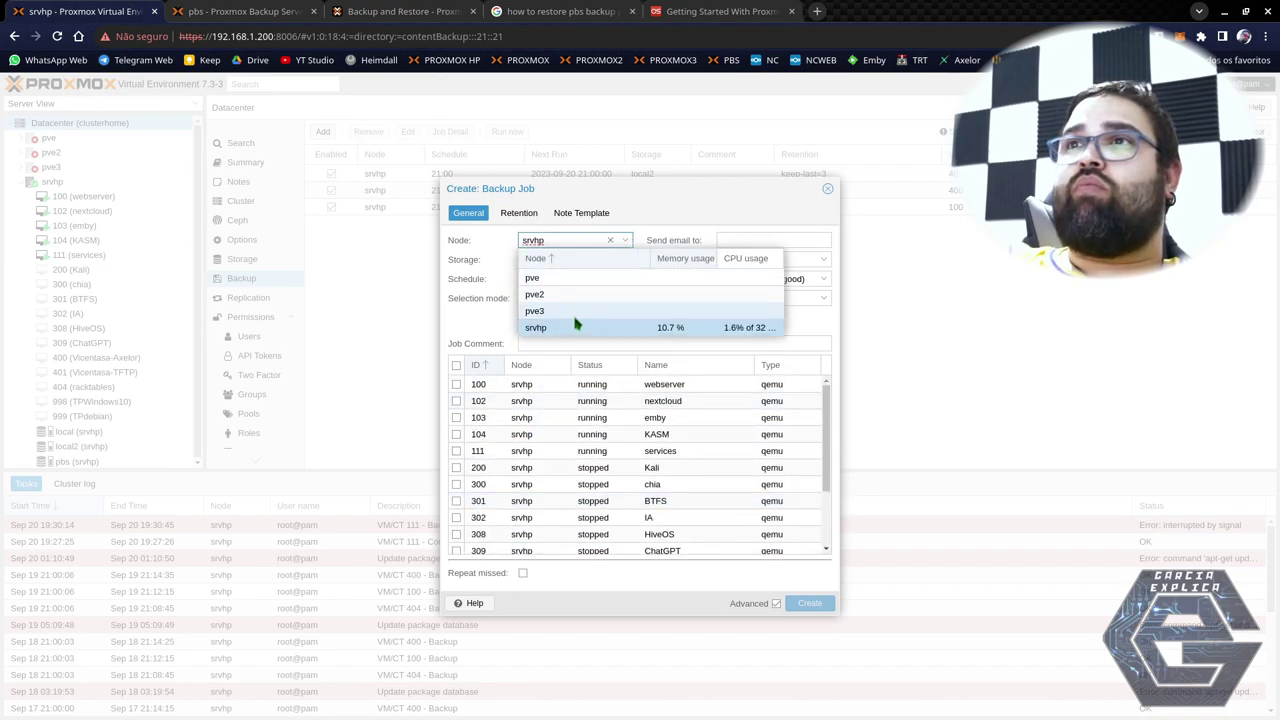
{"action": "left_click", "coordinate": [563, 258]}
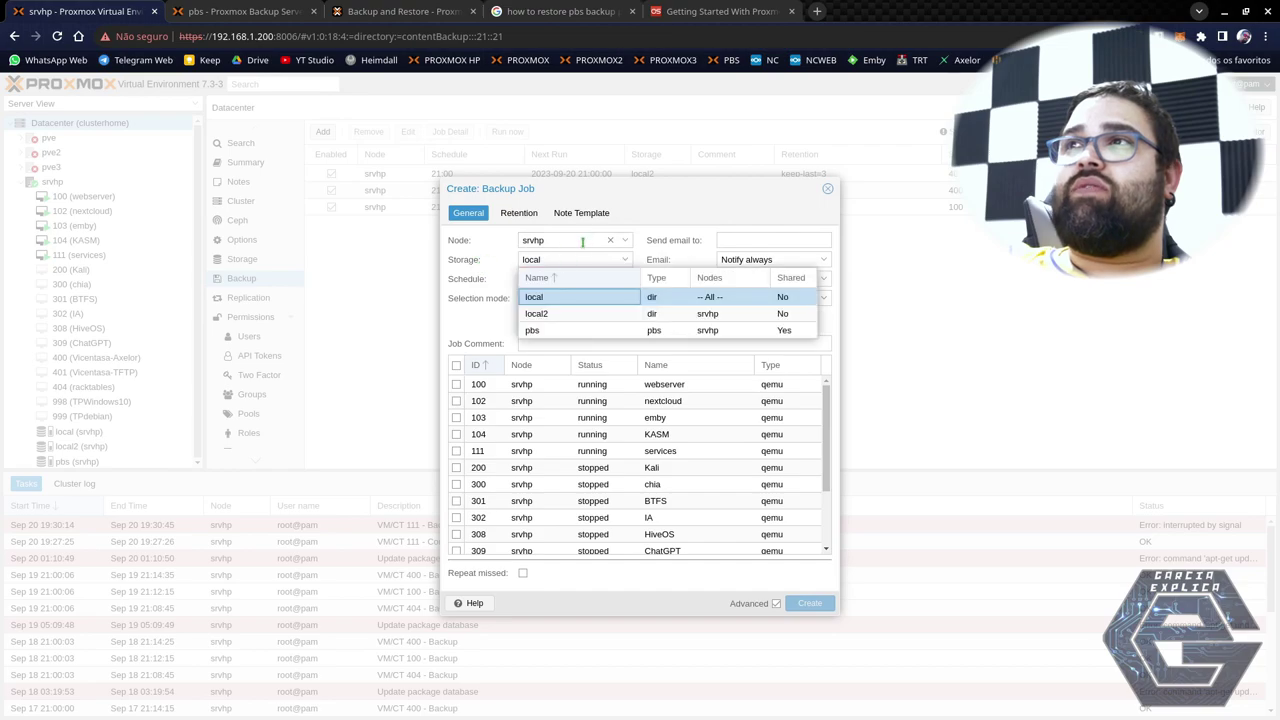
{"action": "left_click", "coordinate": [828, 188]}
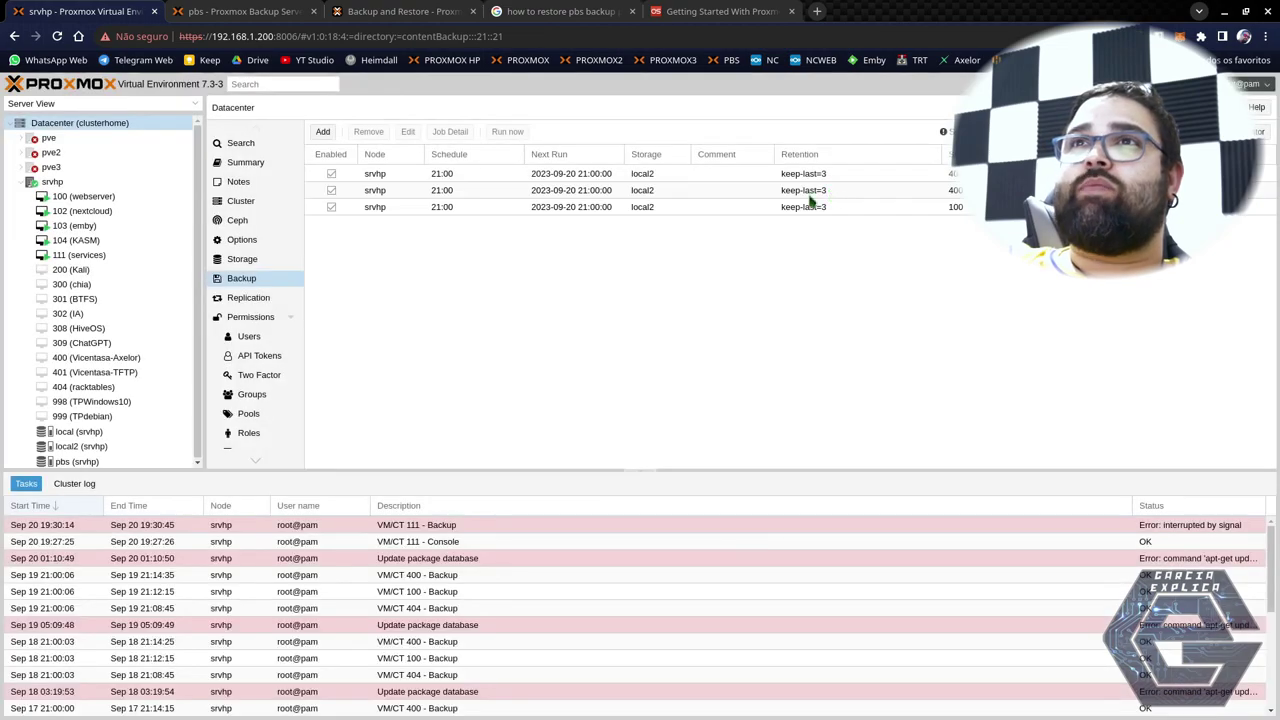
Start a new backup job for node srvhp with local2 as the target storage.
{"action": "left_click", "coordinate": [322, 131]}
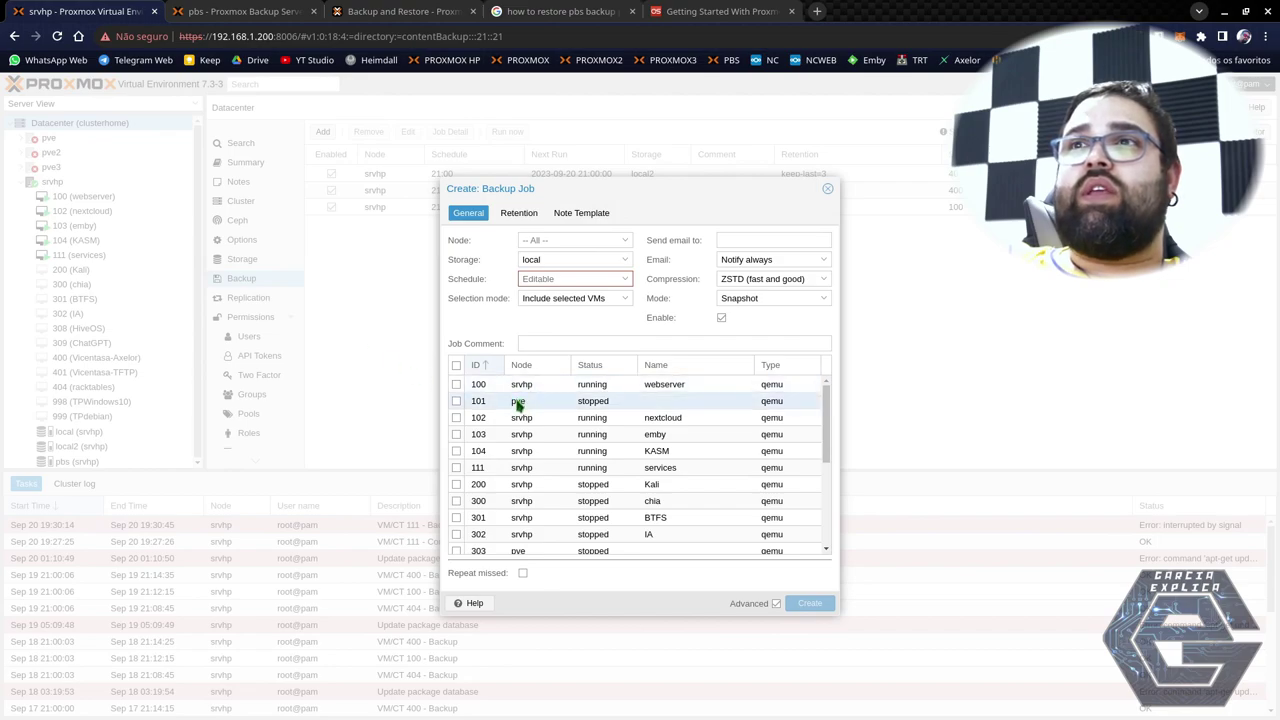
{"action": "scroll", "coordinate": [535, 532], "scroll_direction": "down", "scroll_amount": 3}
{"action": "scroll", "coordinate": [530, 532], "scroll_direction": "down", "scroll_amount": 2}
{"action": "scroll", "coordinate": [523, 525], "scroll_direction": "up", "scroll_amount": 5}
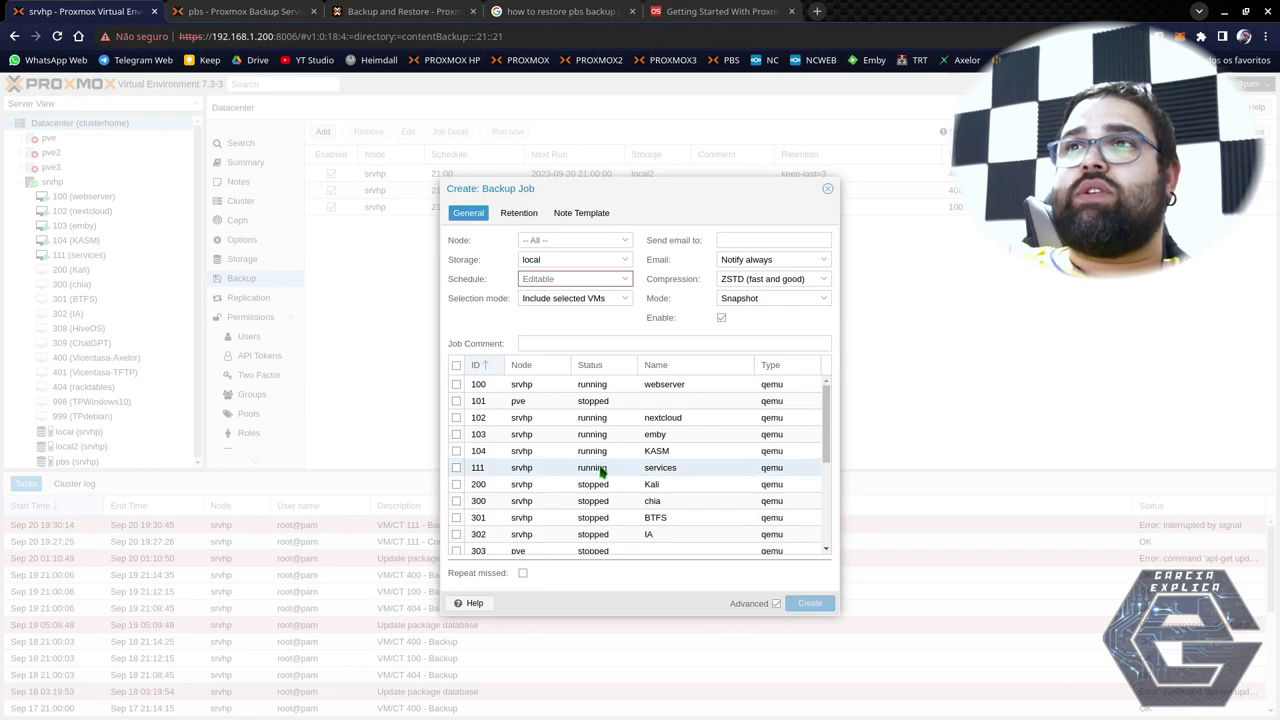
{"action": "left_click", "coordinate": [586, 242]}
{"action": "left_click", "coordinate": [553, 328]}
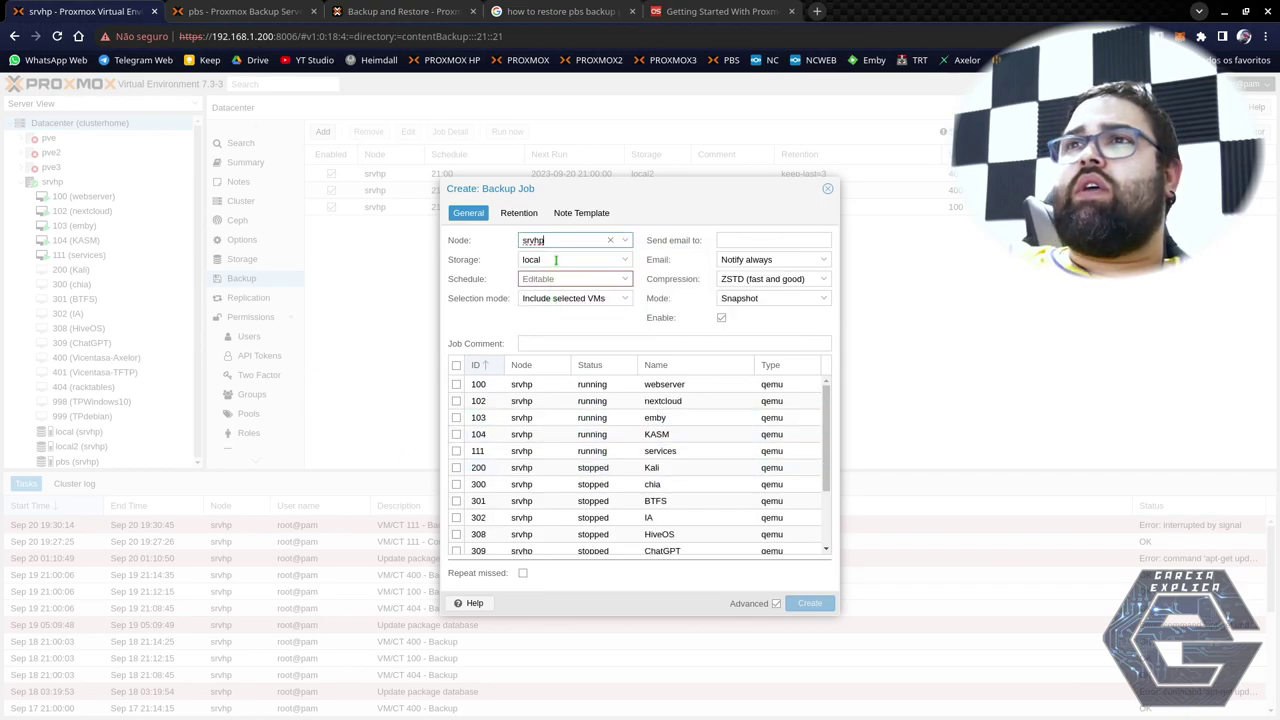
{"action": "left_click", "coordinate": [556, 260]}
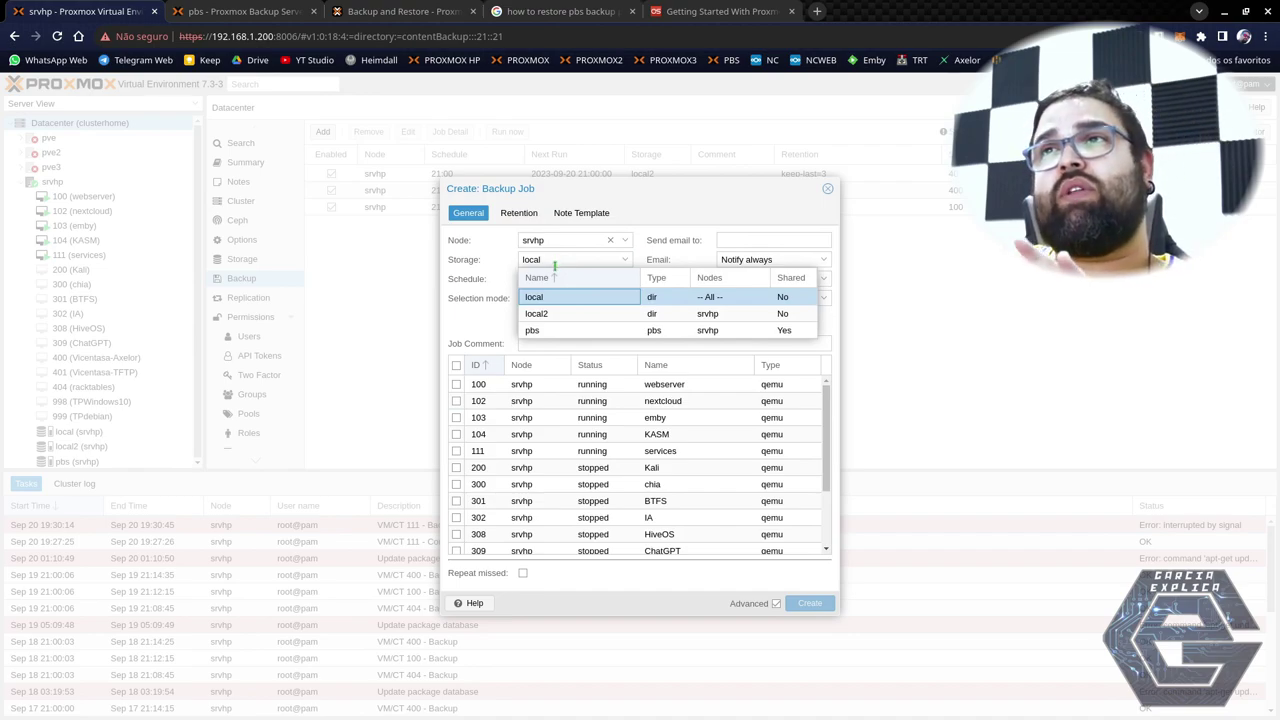
{"action": "left_click", "coordinate": [557, 314]}
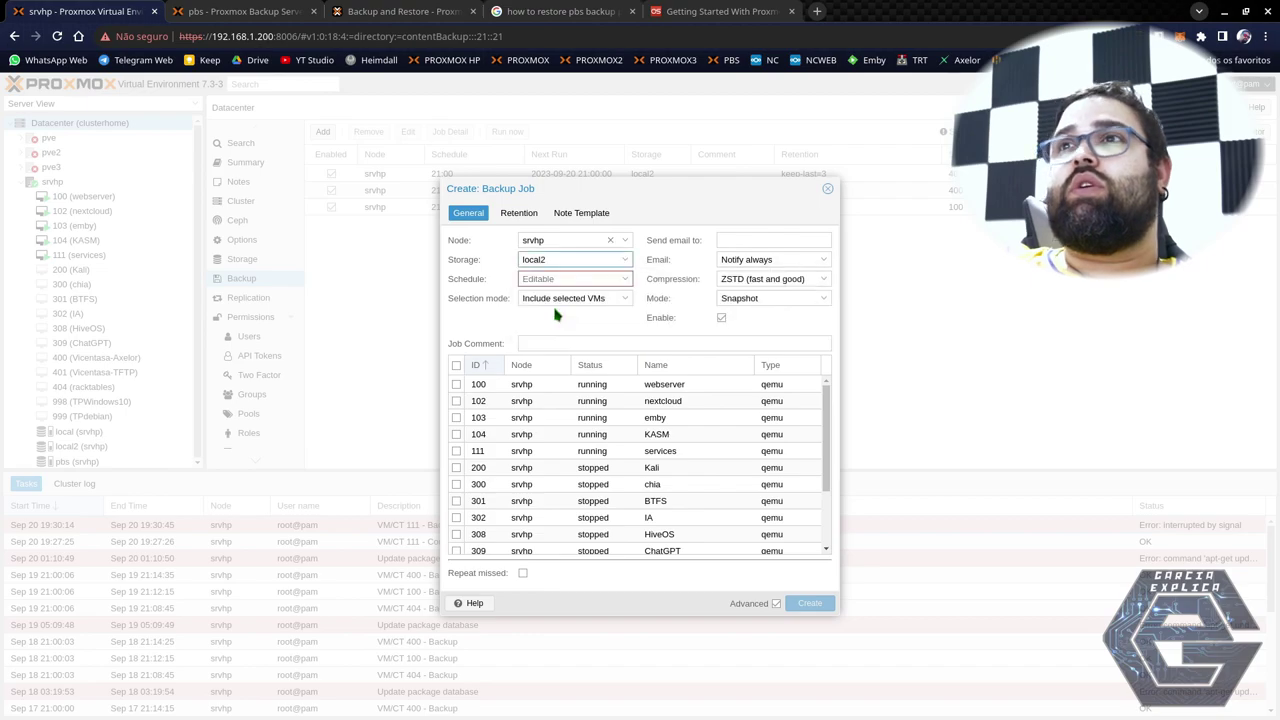
Look through the preset schedules for the backup job and try free text in the schedule before clearing it.
{"action": "left_click", "coordinate": [568, 282]}
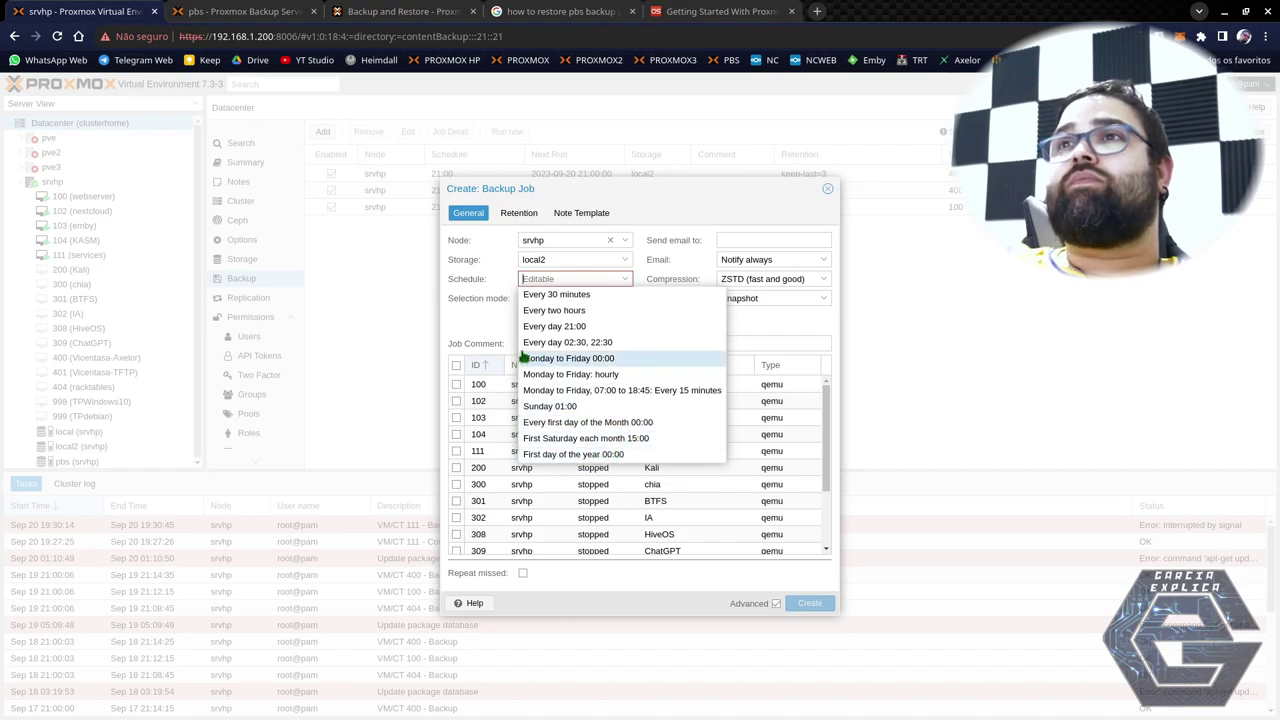
{"action": "left_click", "coordinate": [491, 328]}
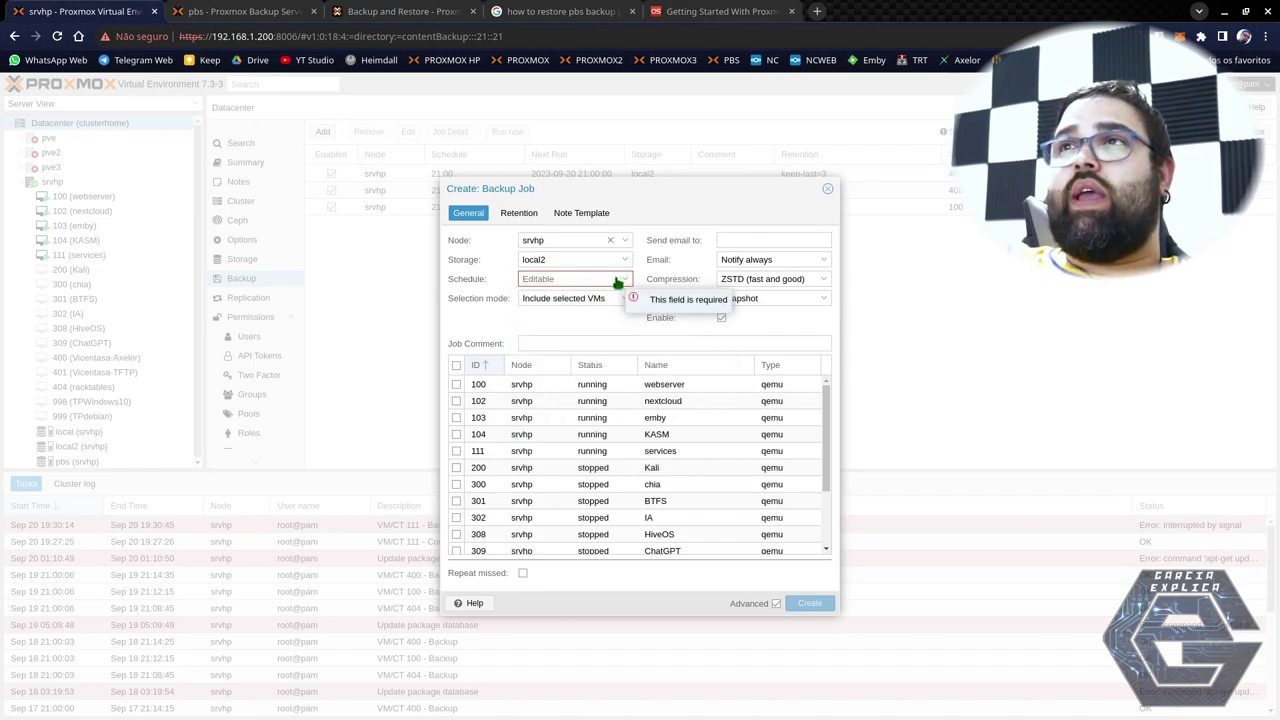
{"action": "left_click", "coordinate": [572, 280]}
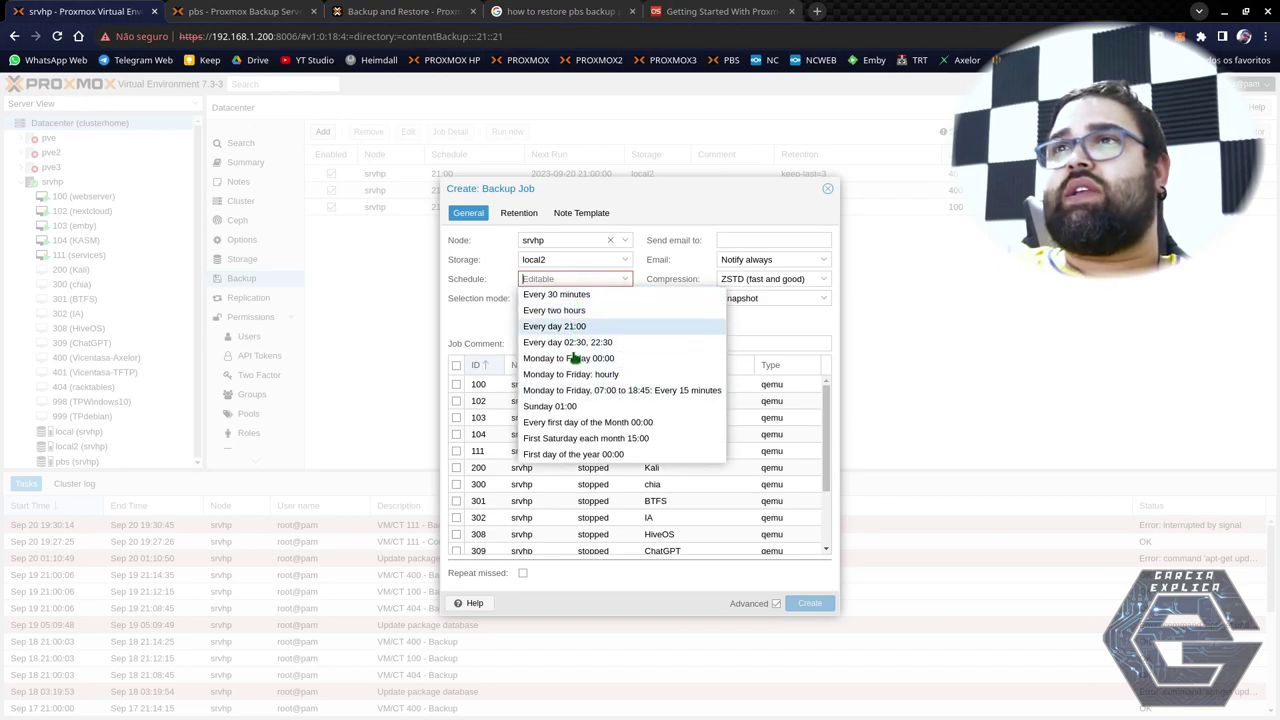
{"action": "type", "text": "dsfsfsd"}
{"action": "key", "text": "ctrl+a"}
{"action": "key", "text": "BackSpace"}
{"action": "left_click", "coordinate": [623, 284]}
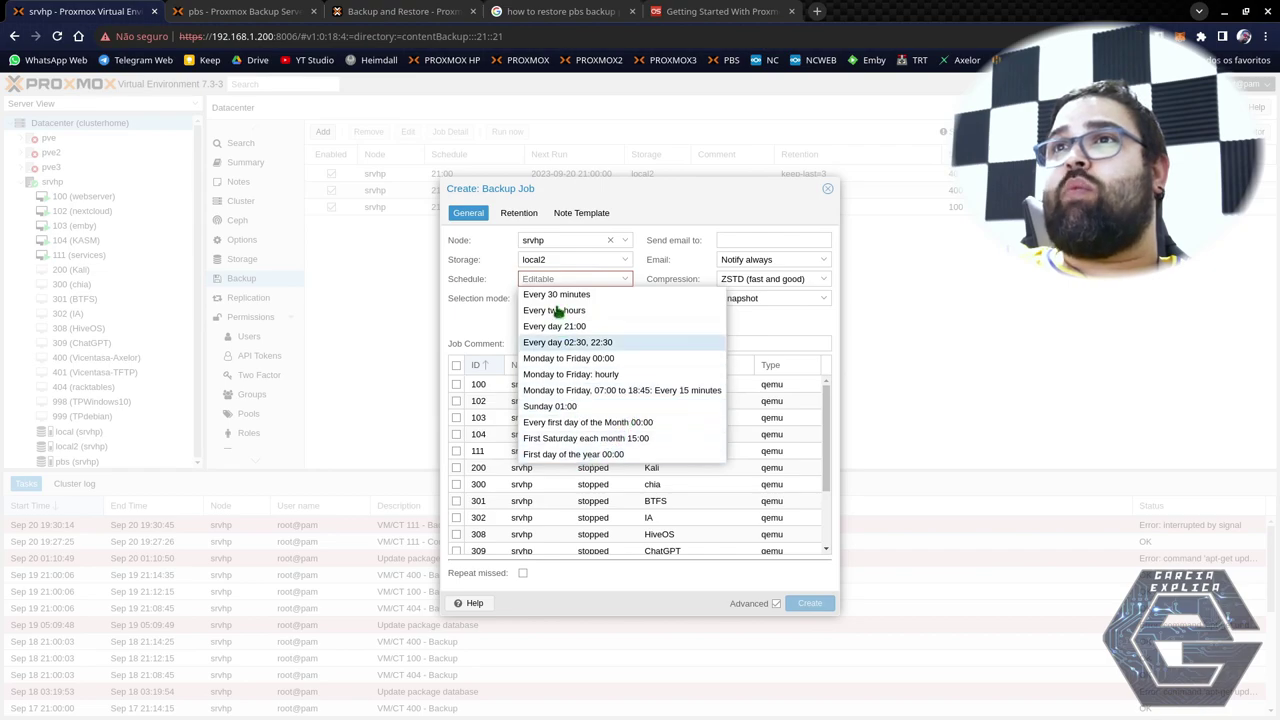
{"action": "left_click", "coordinate": [492, 310]}
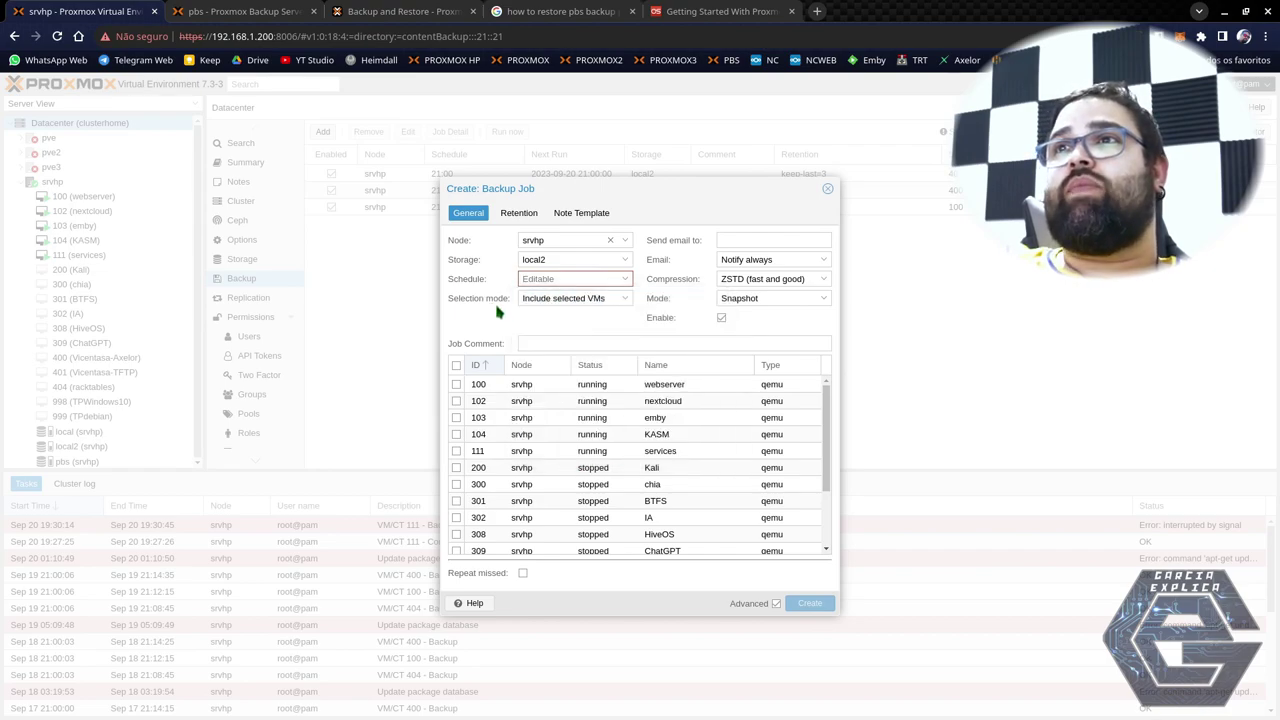
View the VM selection modes and set the job's schedule to the first day of the year at 00:00.
{"action": "left_click", "coordinate": [584, 298]}
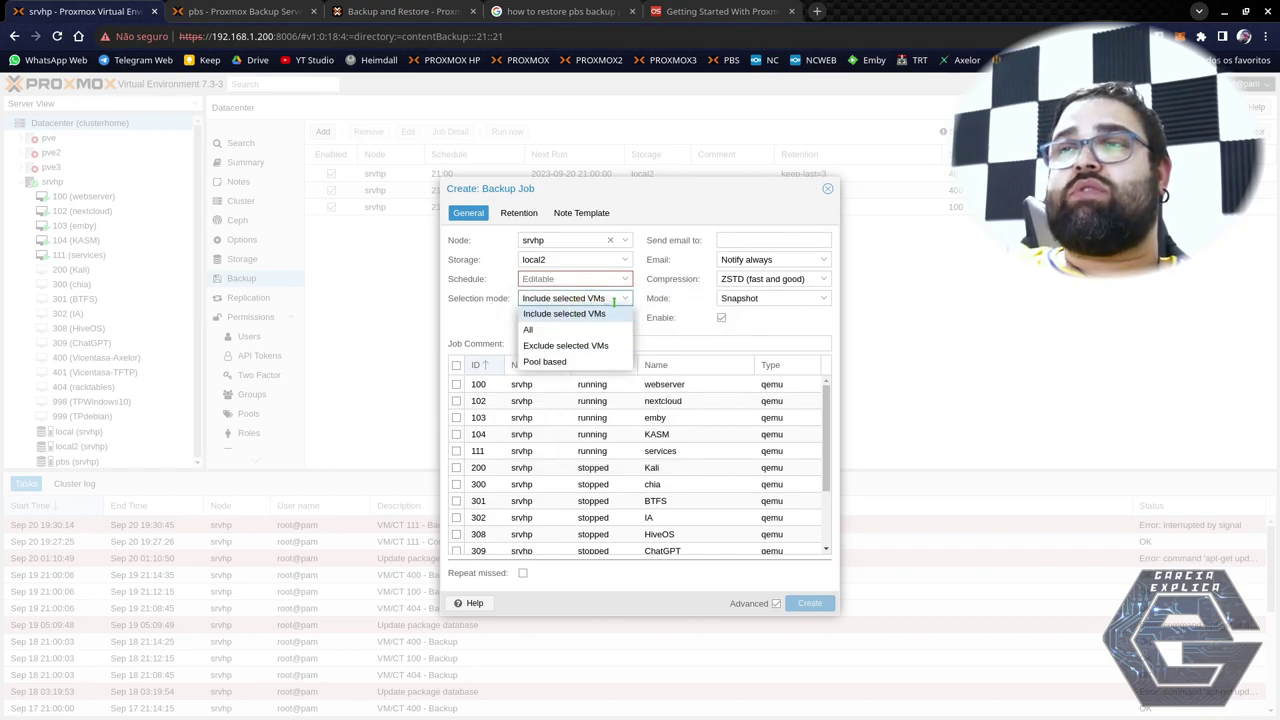
{"action": "left_click", "coordinate": [613, 299]}
{"action": "left_click", "coordinate": [624, 279]}
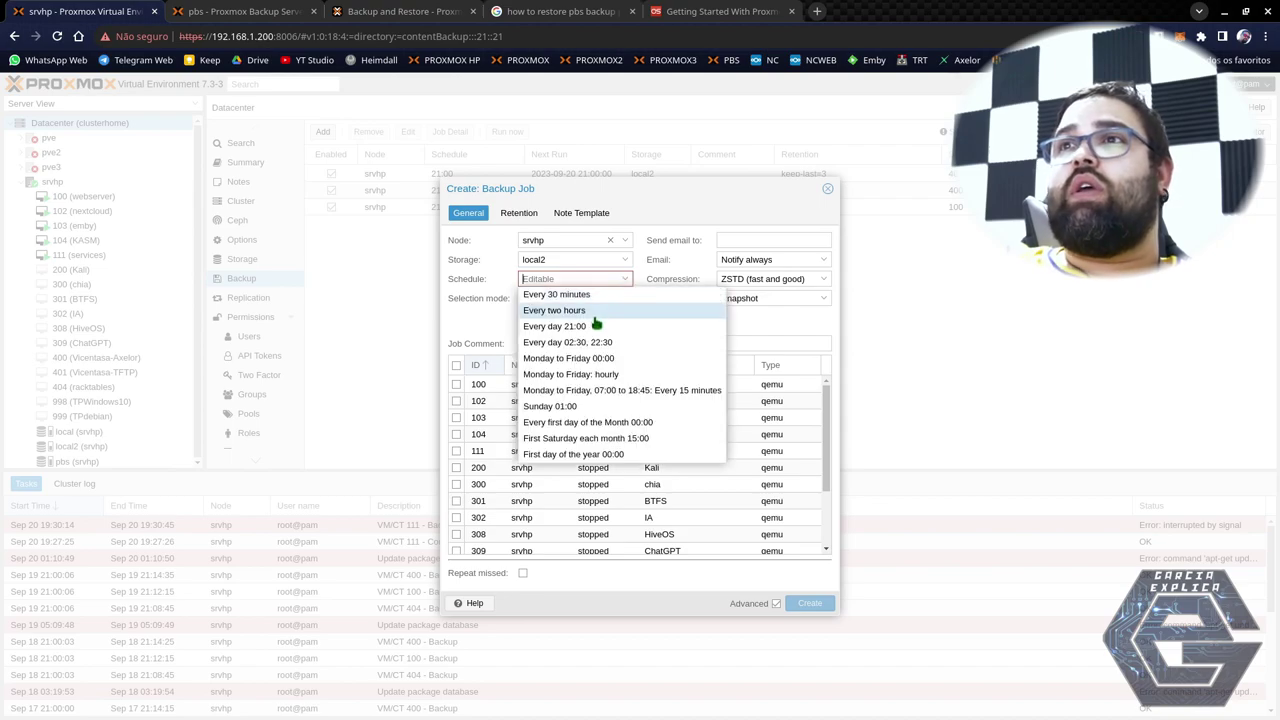
{"action": "left_click", "coordinate": [555, 455]}
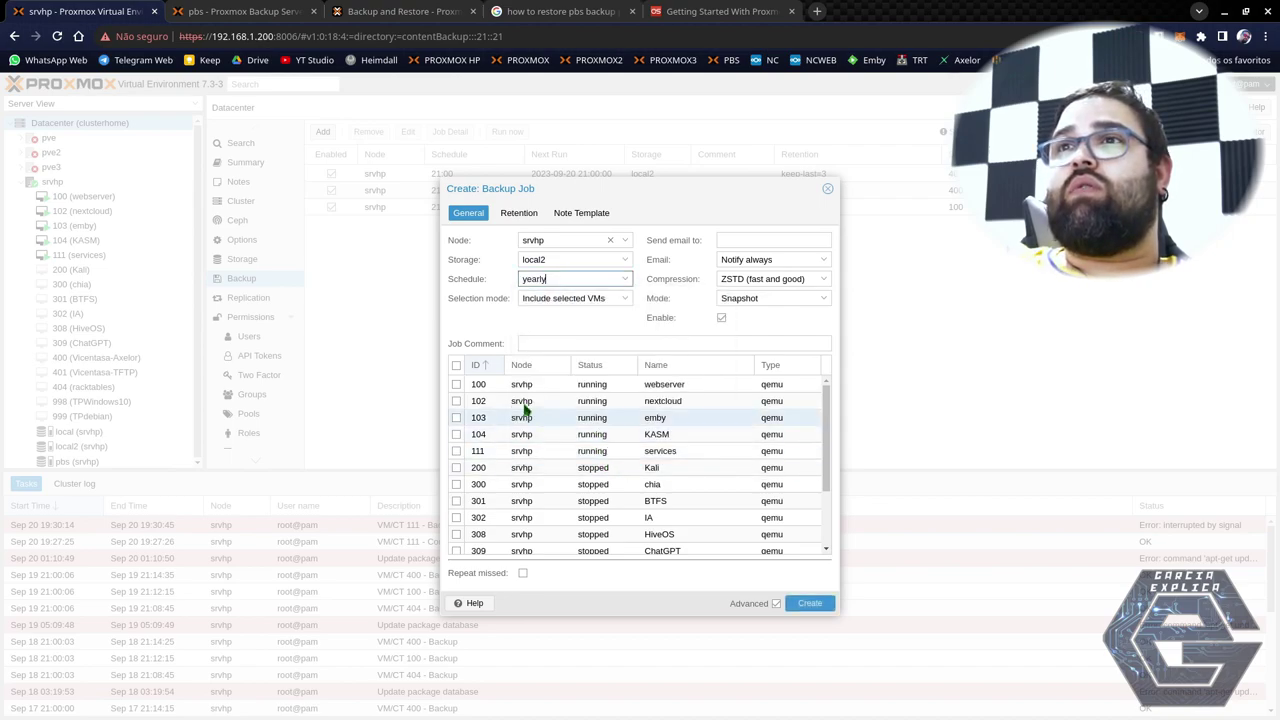
Include VMs 100, 103, 200, 301 and 308 in the backup job.
{"action": "left_click", "coordinate": [456, 384]}
{"action": "left_click", "coordinate": [456, 417]}
{"action": "left_click", "coordinate": [456, 534]}
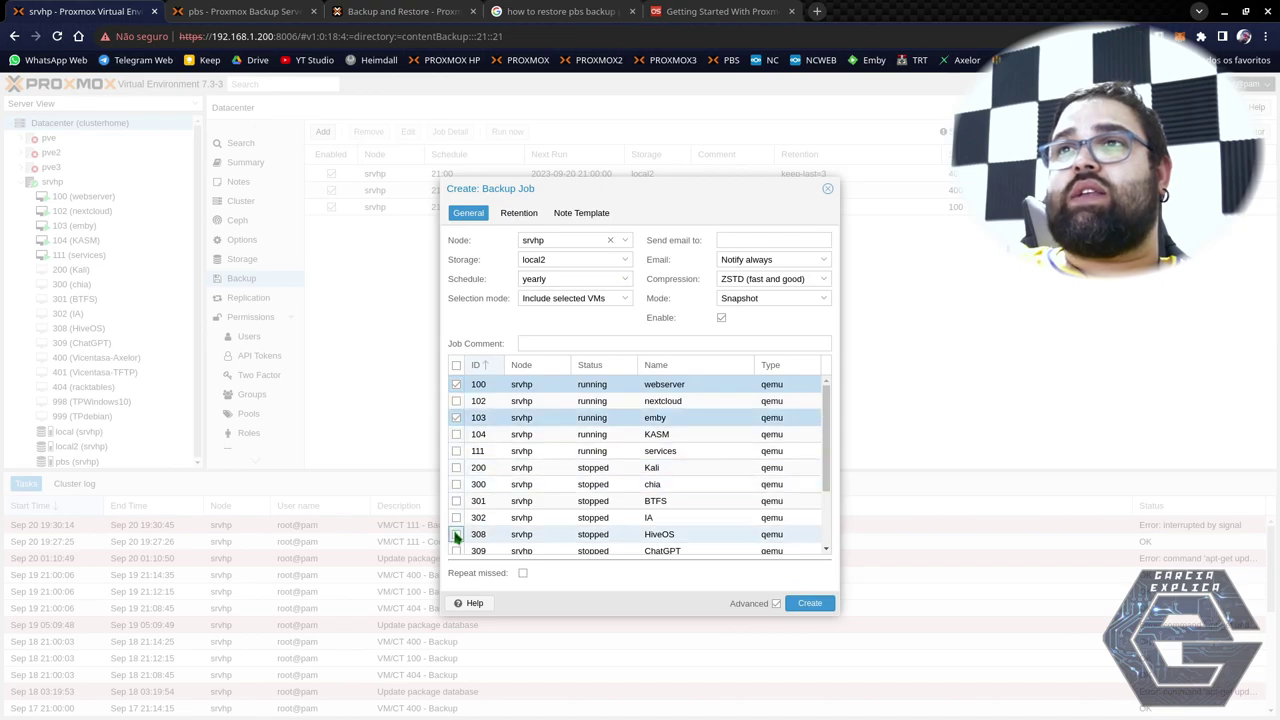
{"action": "left_click", "coordinate": [456, 500]}
{"action": "left_click", "coordinate": [456, 467]}
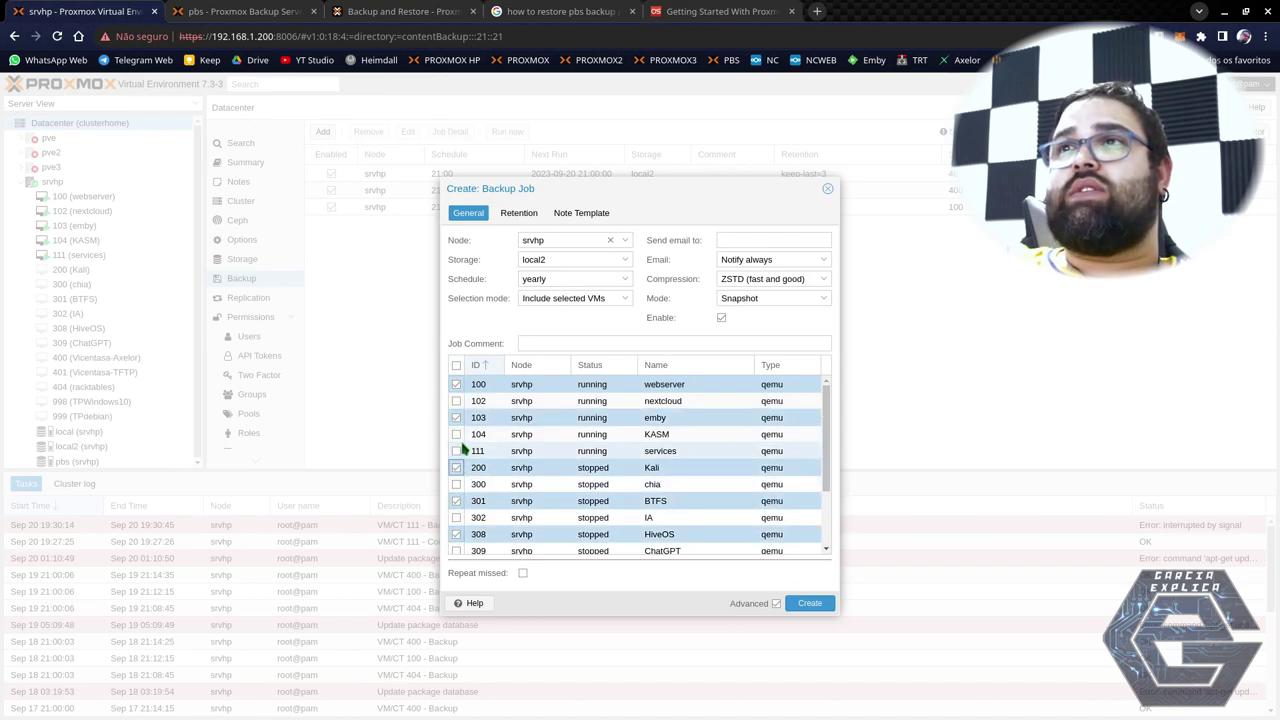
Review the available VM selection modes against the list of VMs, keeping Include selected VMs.
{"action": "left_click", "coordinate": [623, 299]}
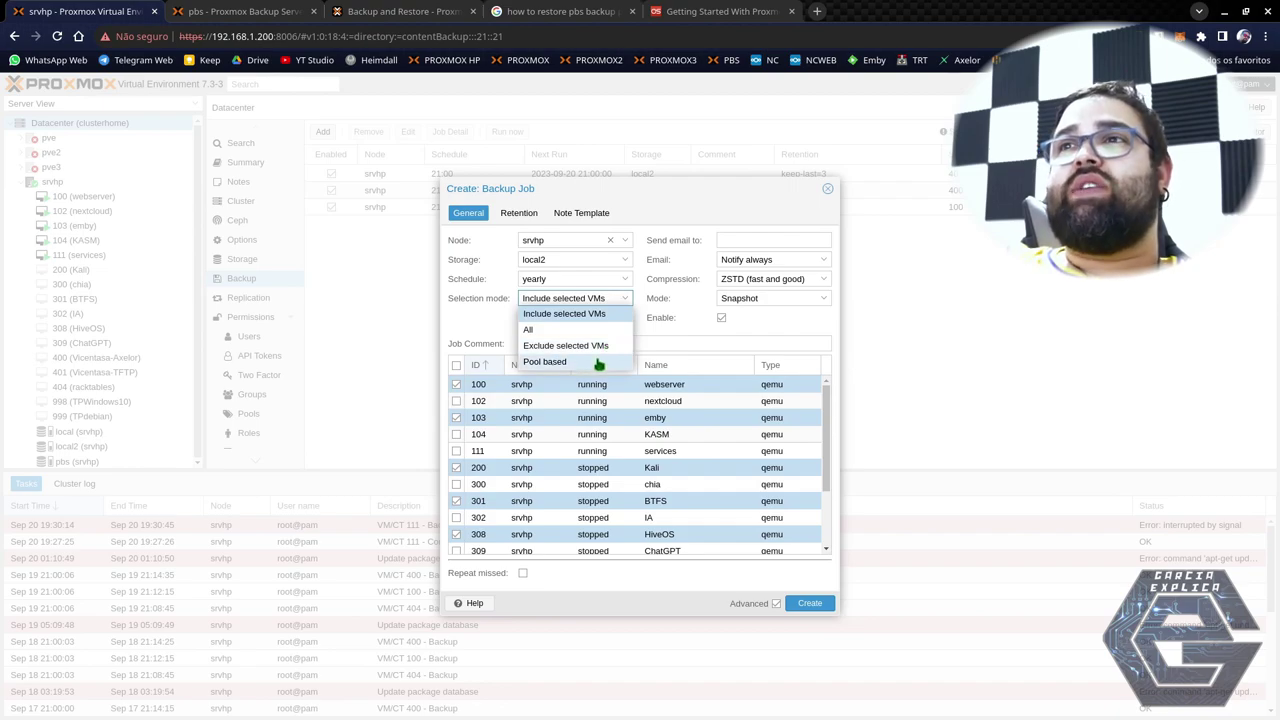
{"action": "scroll", "coordinate": [652, 425], "scroll_direction": "down", "scroll_amount": 2}
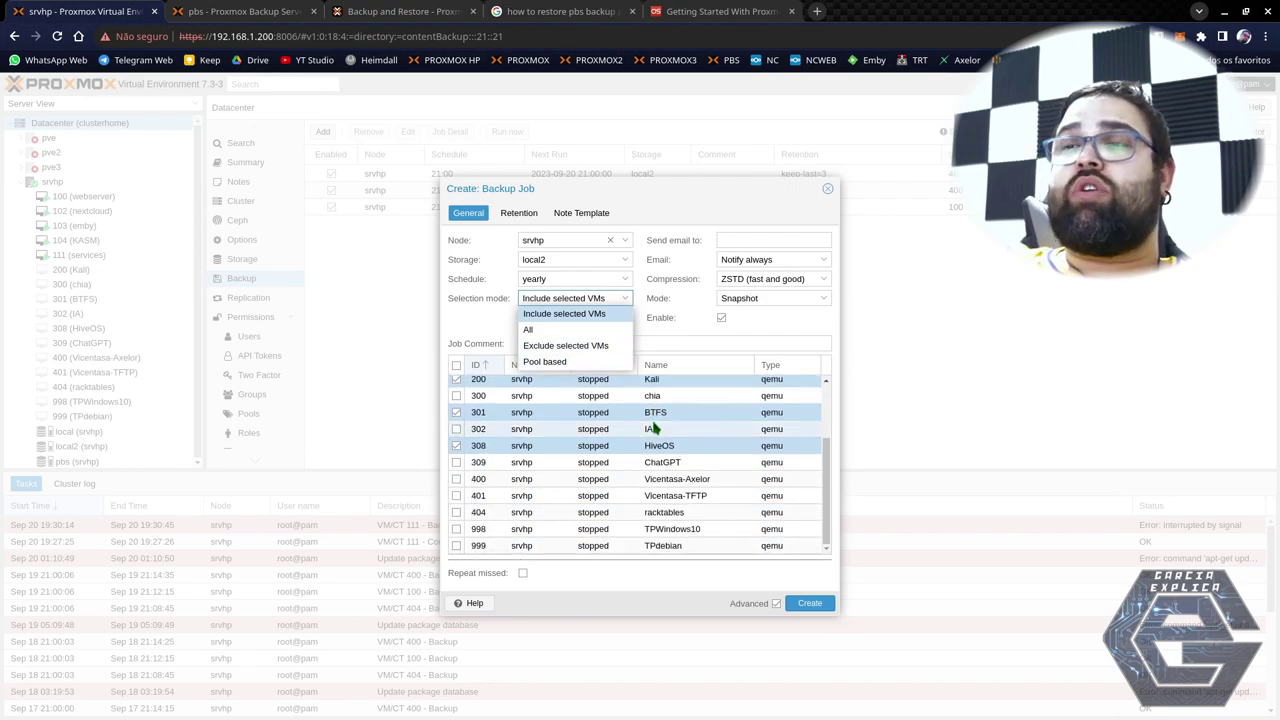
{"action": "scroll", "coordinate": [655, 428], "scroll_direction": "up", "scroll_amount": 2}
{"action": "scroll", "coordinate": [655, 428], "scroll_direction": "up", "scroll_amount": 1}
{"action": "left_click", "coordinate": [664, 340]}
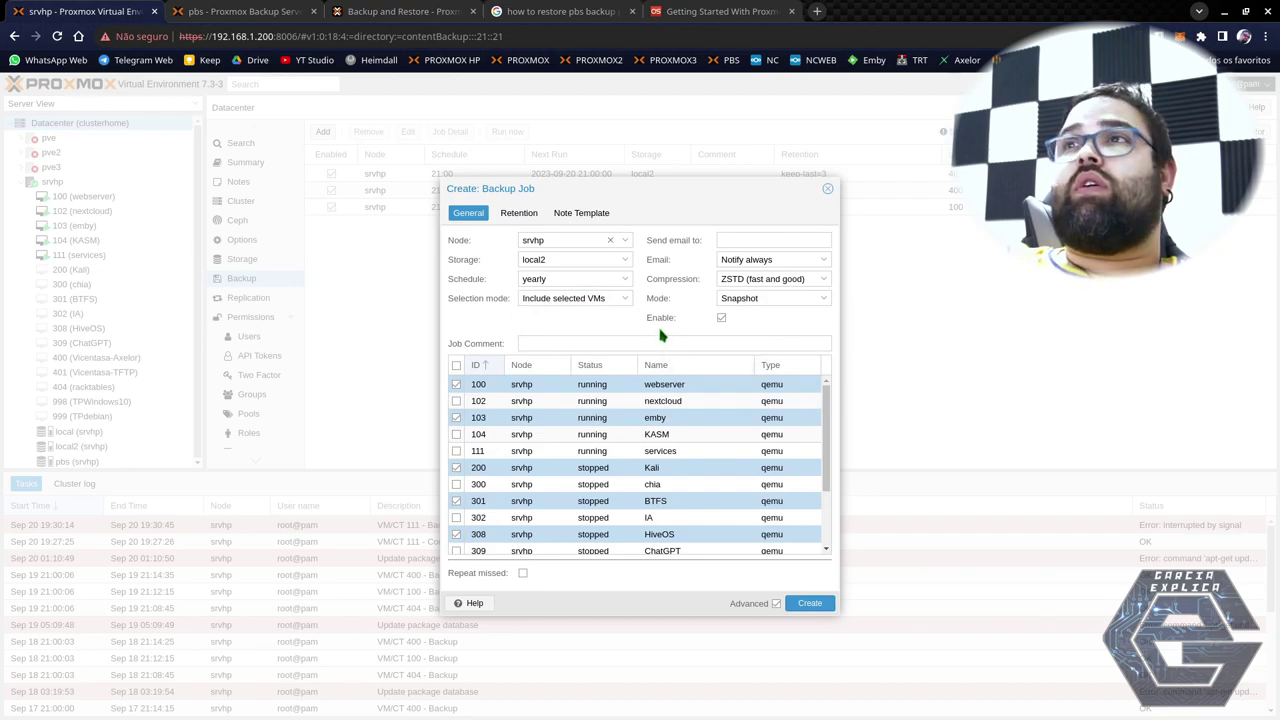
Review the job's email notification, compression and backup mode options, leaving the job enabled with ZSTD and Snapshot.
{"action": "left_click", "coordinate": [727, 240]}
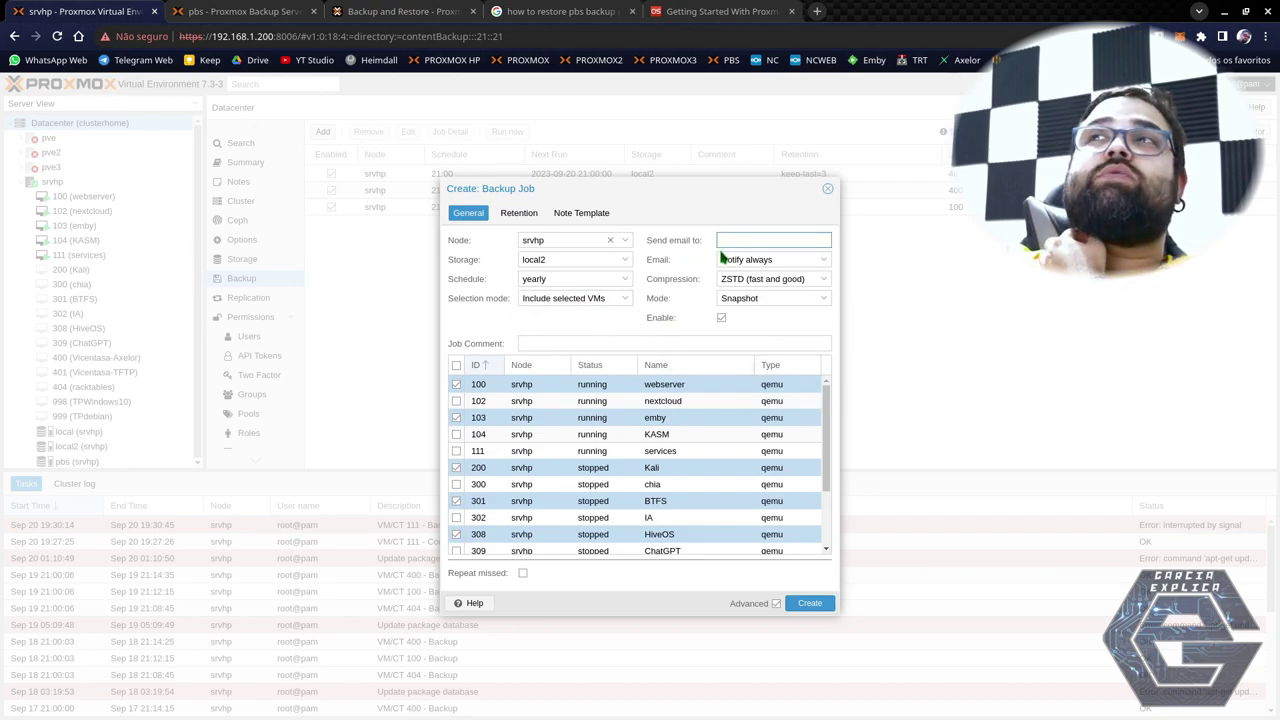
{"action": "left_click", "coordinate": [790, 259]}
{"action": "left_click", "coordinate": [653, 318]}
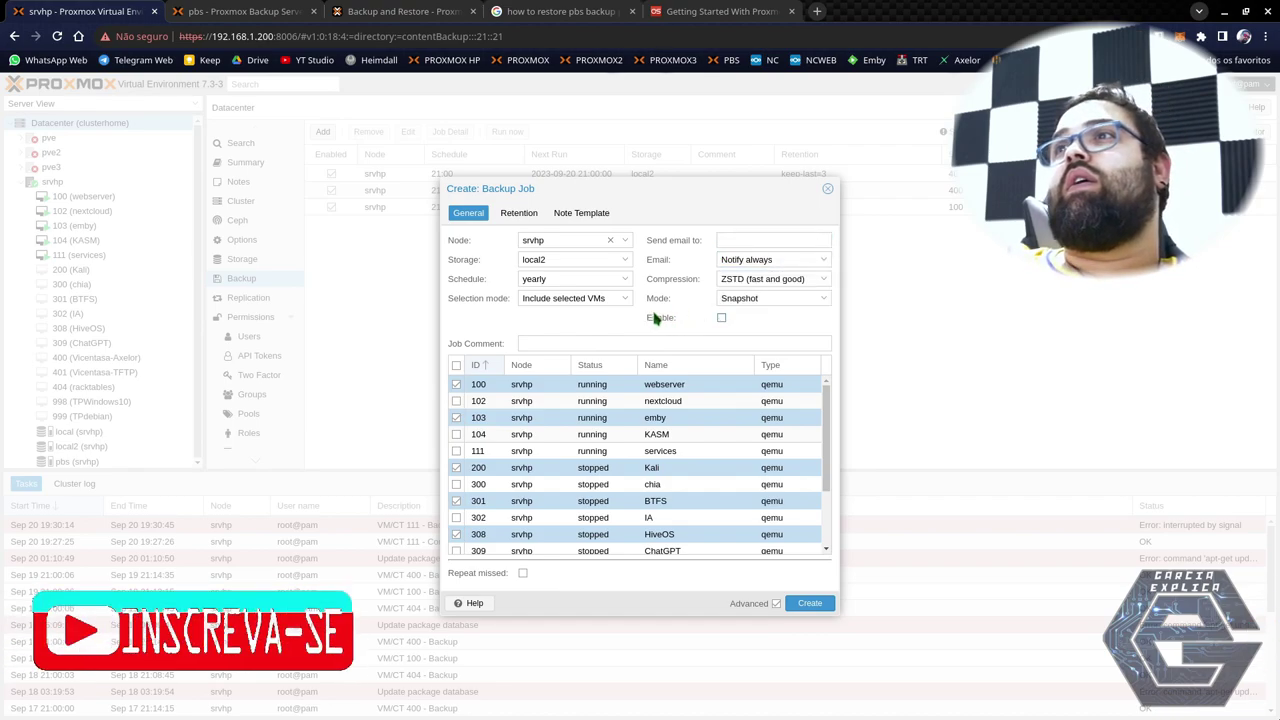
{"action": "left_click", "coordinate": [724, 283]}
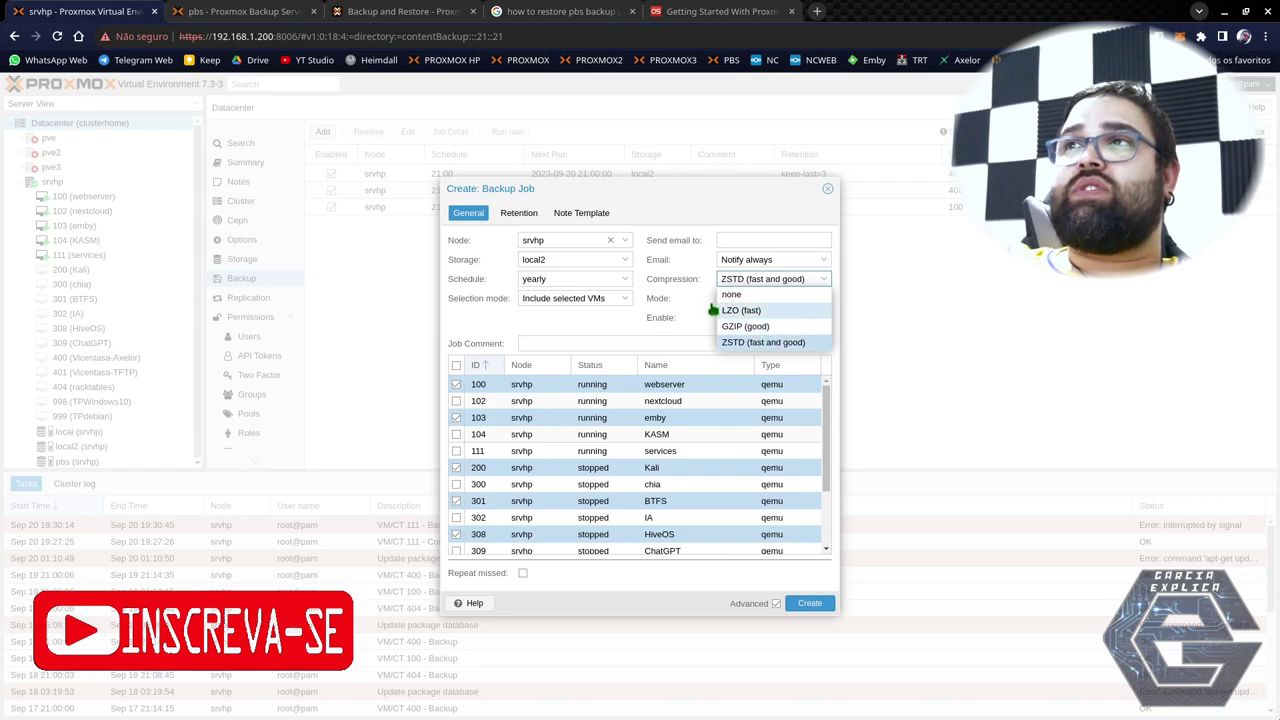
{"action": "left_click", "coordinate": [668, 304]}
{"action": "left_click", "coordinate": [574, 324]}
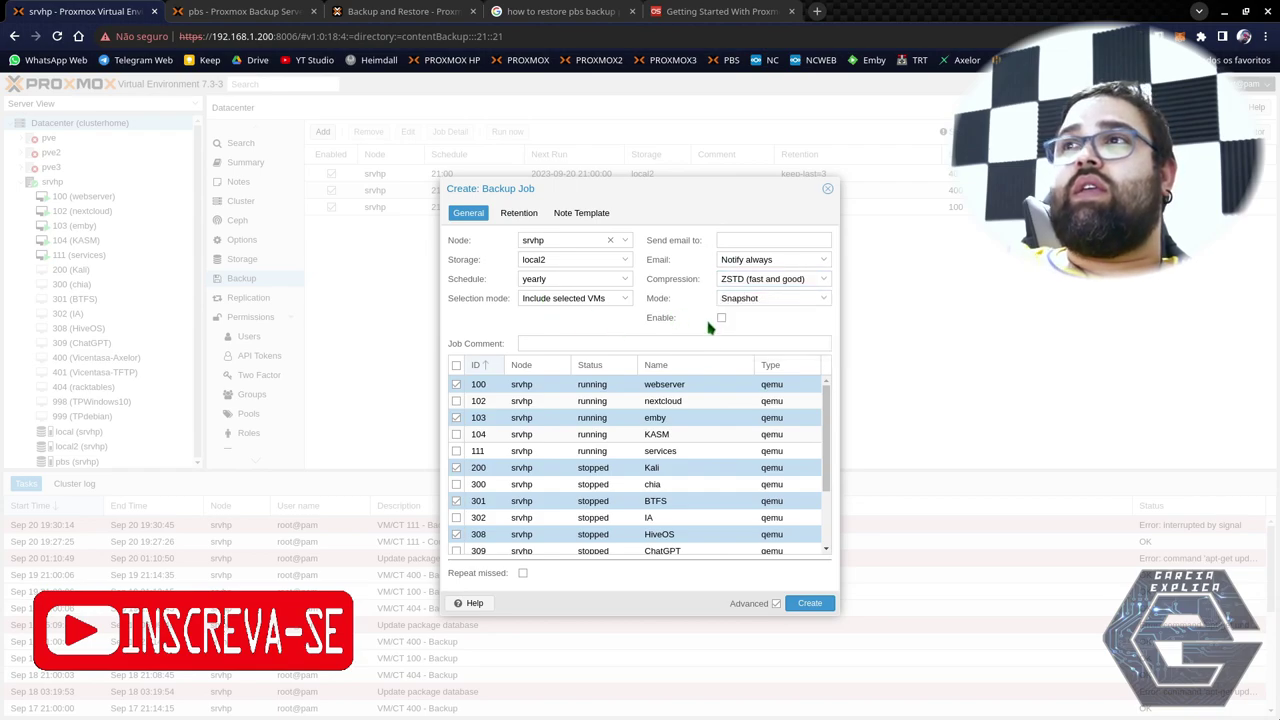
{"action": "left_click", "coordinate": [724, 300]}
{"action": "left_click", "coordinate": [700, 323]}
{"action": "left_click", "coordinate": [735, 300]}
{"action": "left_click", "coordinate": [740, 313]}
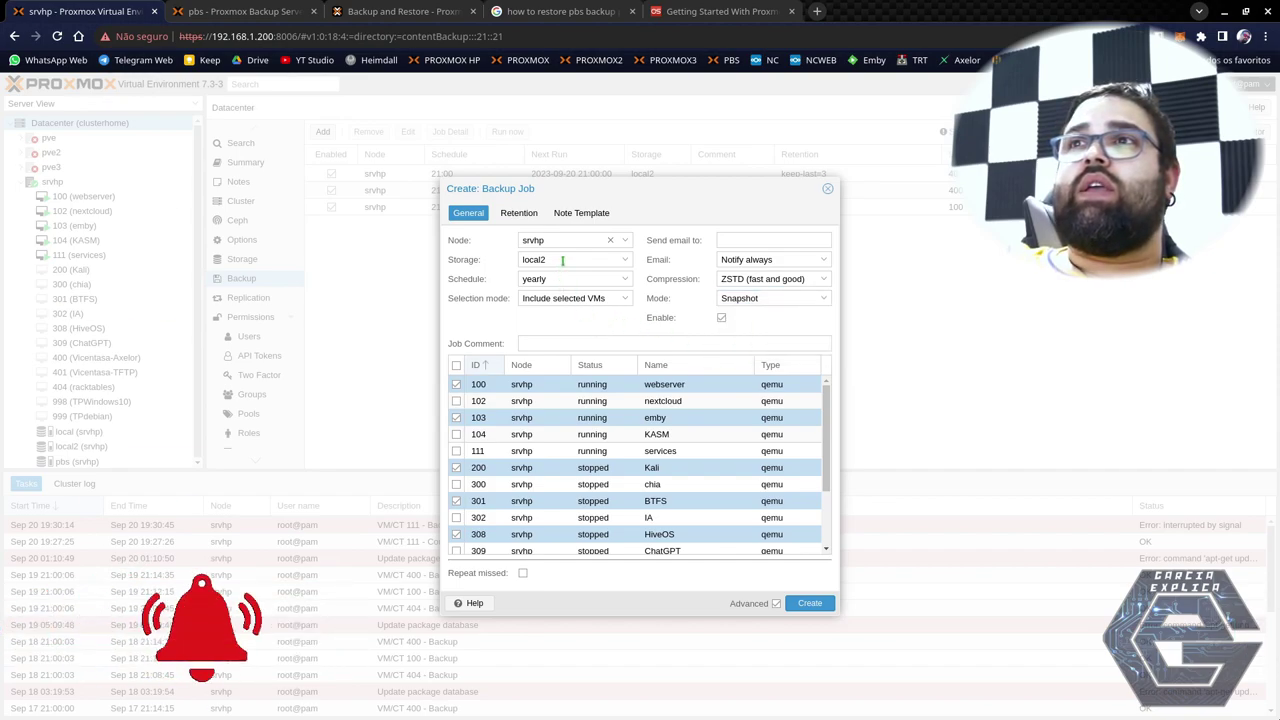
Switch the job's storage to pbs to check its compression setting, and set it back to local2.
{"action": "left_click", "coordinate": [560, 260]}
{"action": "left_click", "coordinate": [531, 331]}
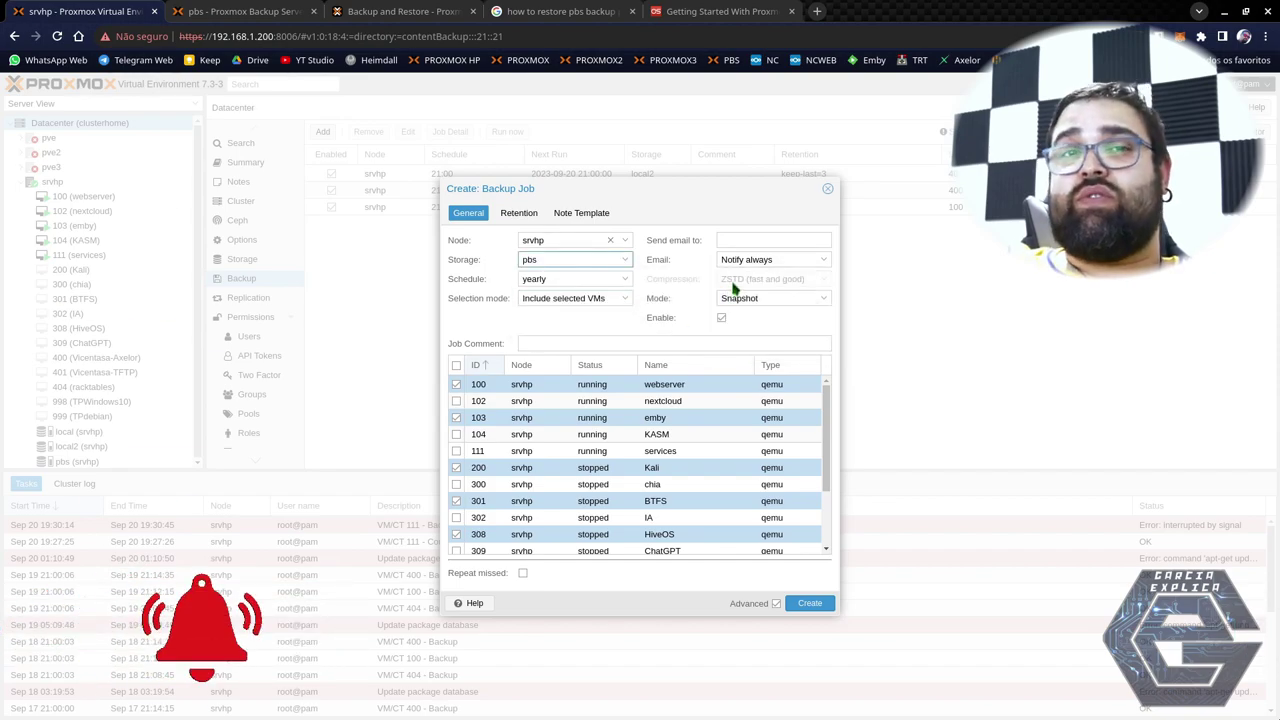
{"action": "left_click", "coordinate": [548, 262]}
{"action": "left_click", "coordinate": [548, 315]}
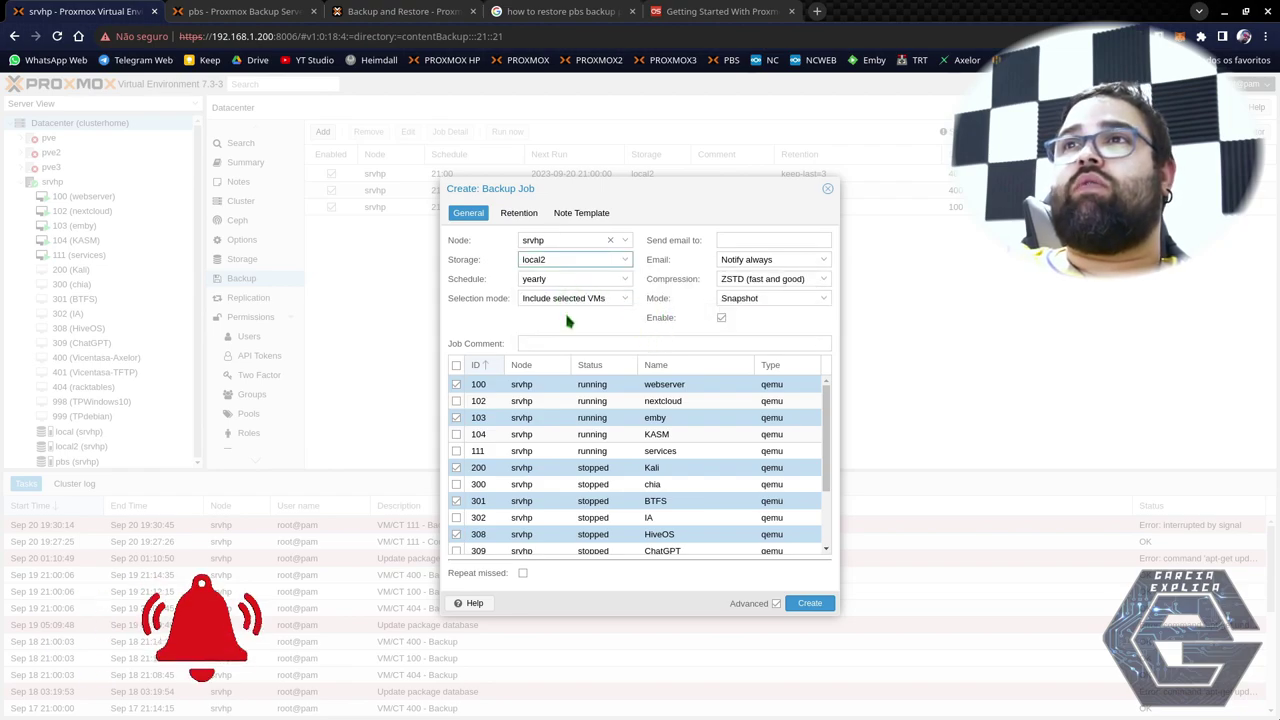
Open the job's retention settings and toggle keeping all backups on and back off.
{"action": "left_click", "coordinate": [519, 214]}
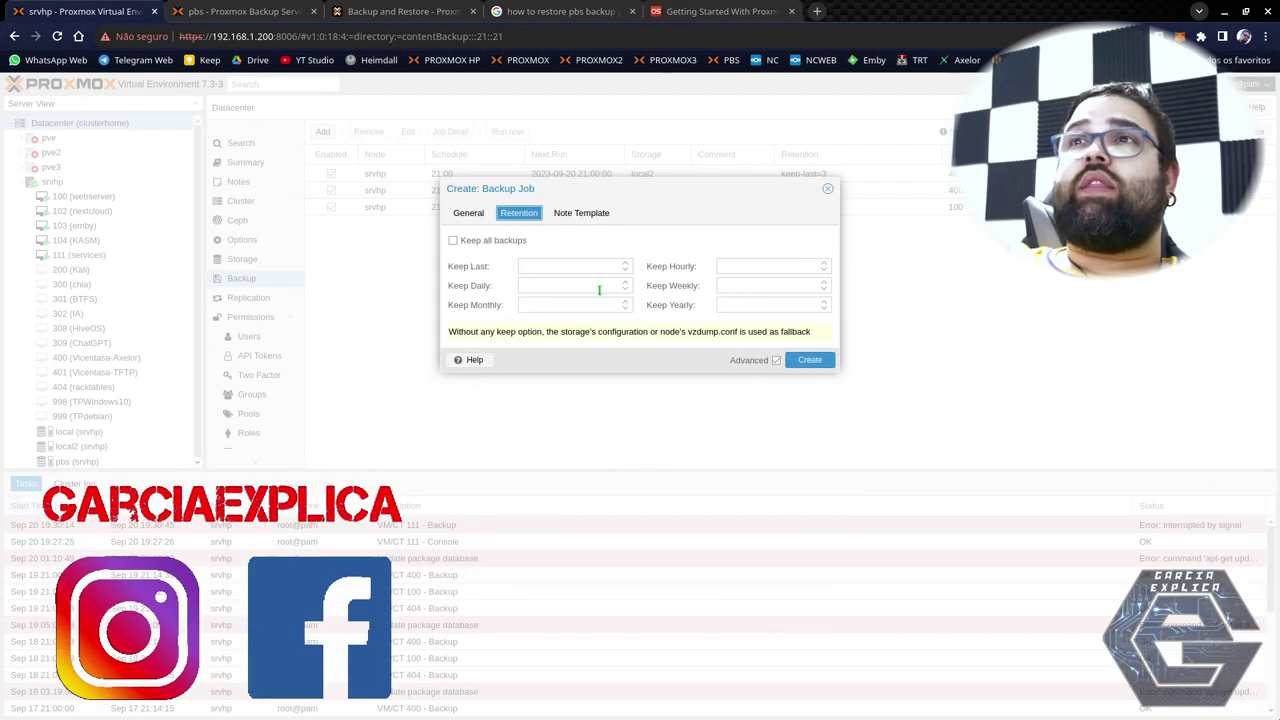
{"action": "left_click_drag", "start_coordinate": [604, 188], "coordinate": [594, 271]}
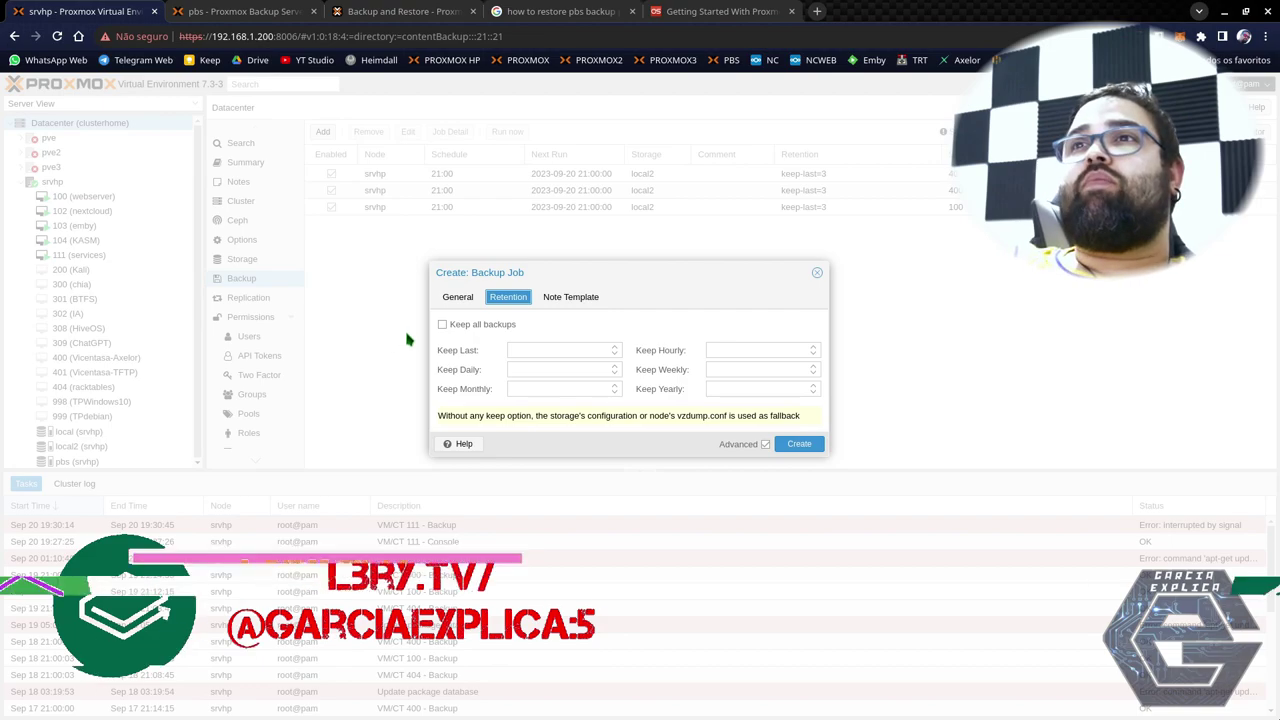
{"action": "left_click", "coordinate": [464, 326]}
{"action": "left_click", "coordinate": [464, 329]}
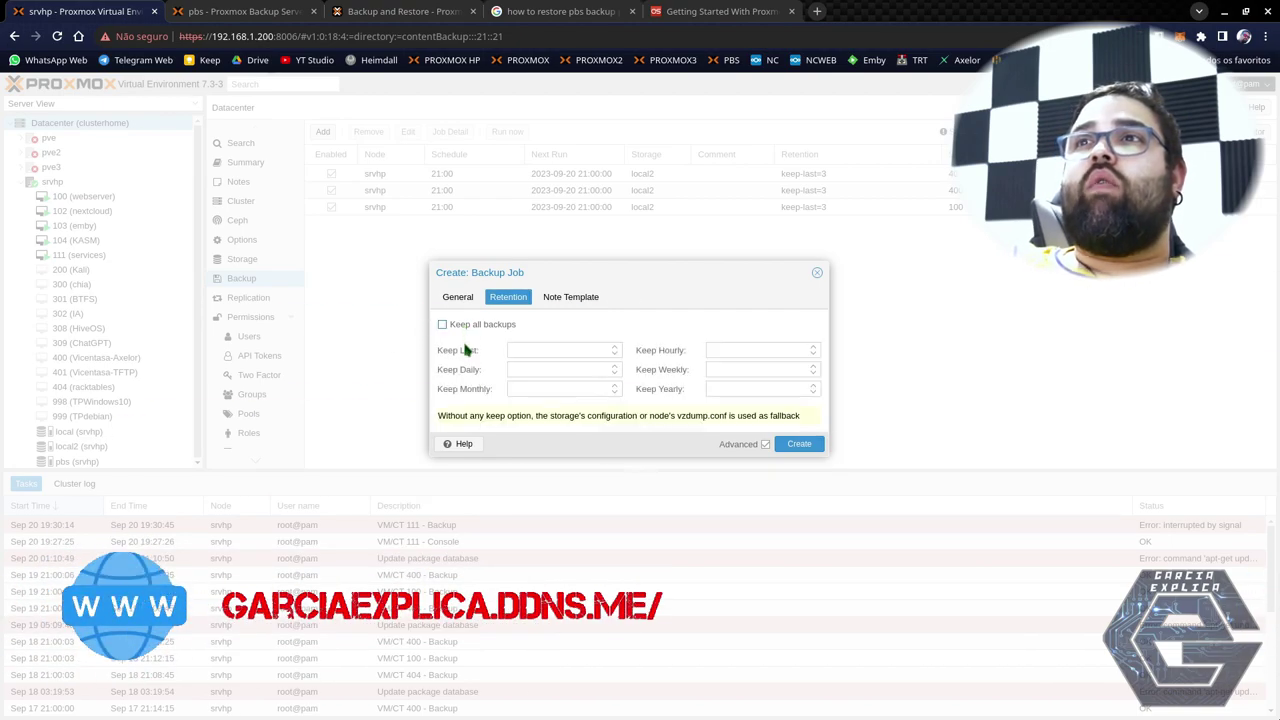
Set the backup job's retention to keep the last 4, 4 daily and 2 monthly backups.
{"action": "left_click", "coordinate": [615, 347]}
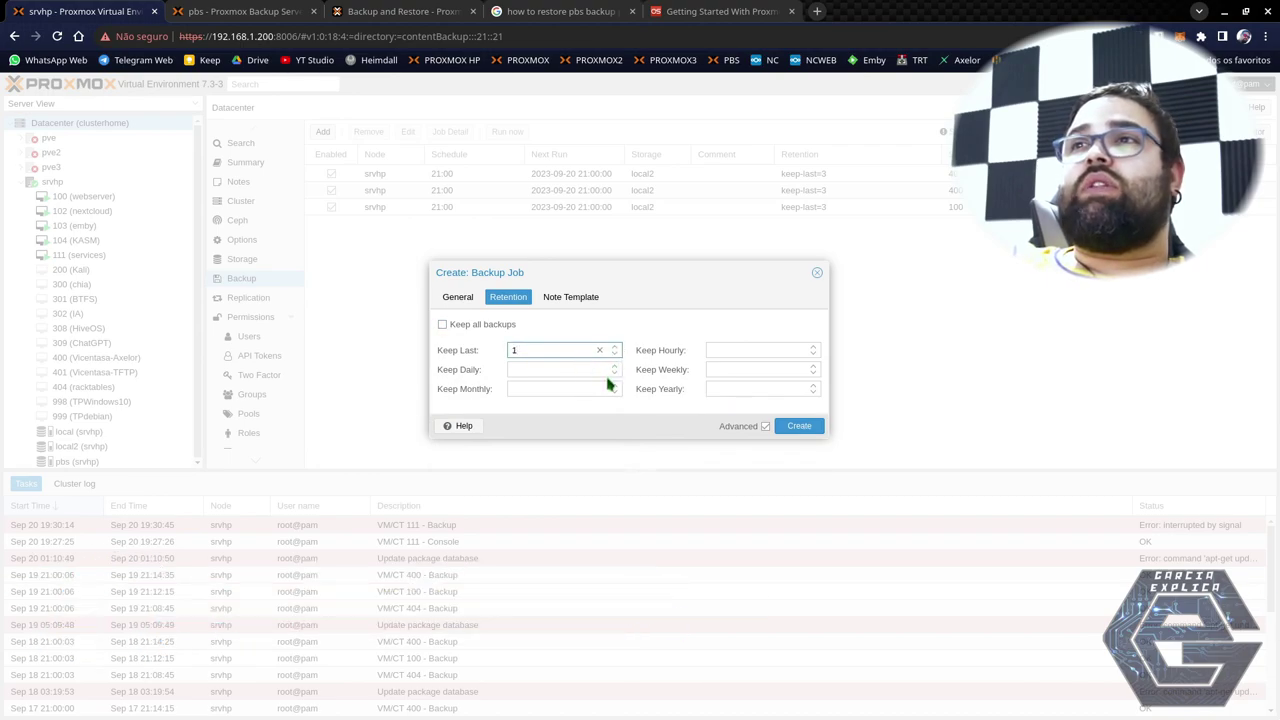
{"action": "left_click", "coordinate": [615, 366]}
{"action": "left_click", "coordinate": [615, 366]}
{"action": "left_click", "coordinate": [615, 347]}
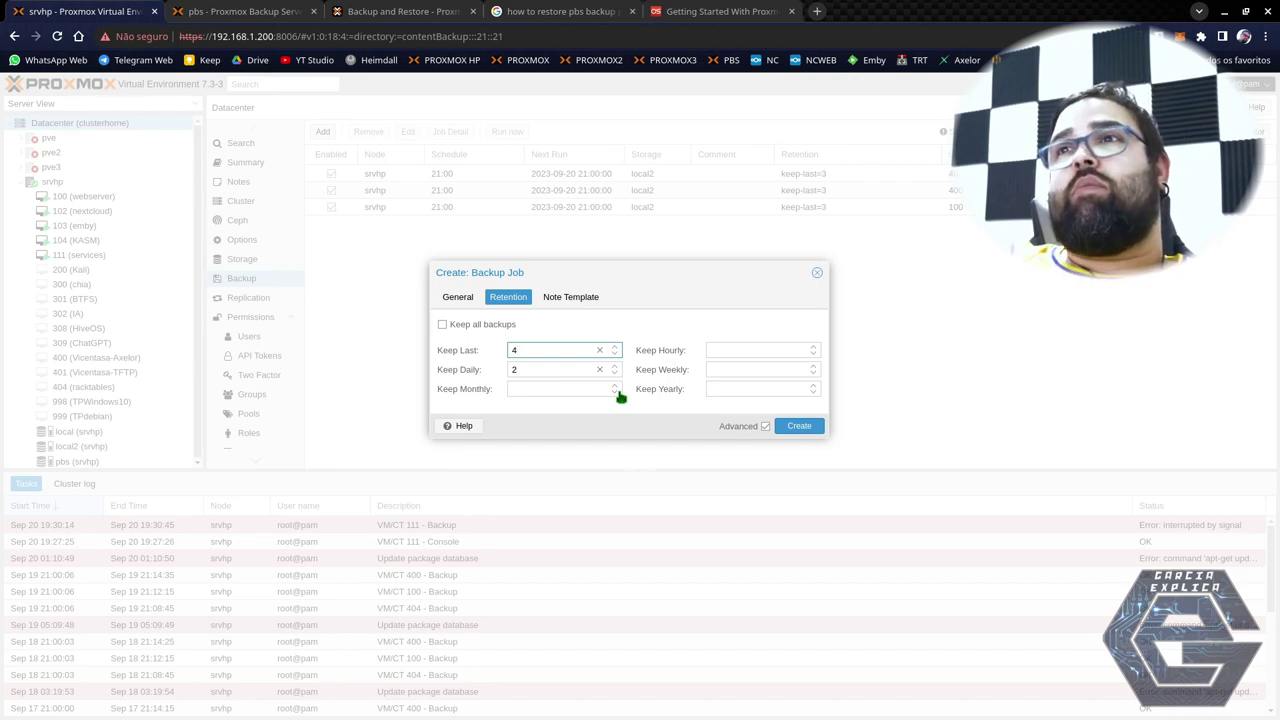
{"action": "left_click", "coordinate": [616, 388]}
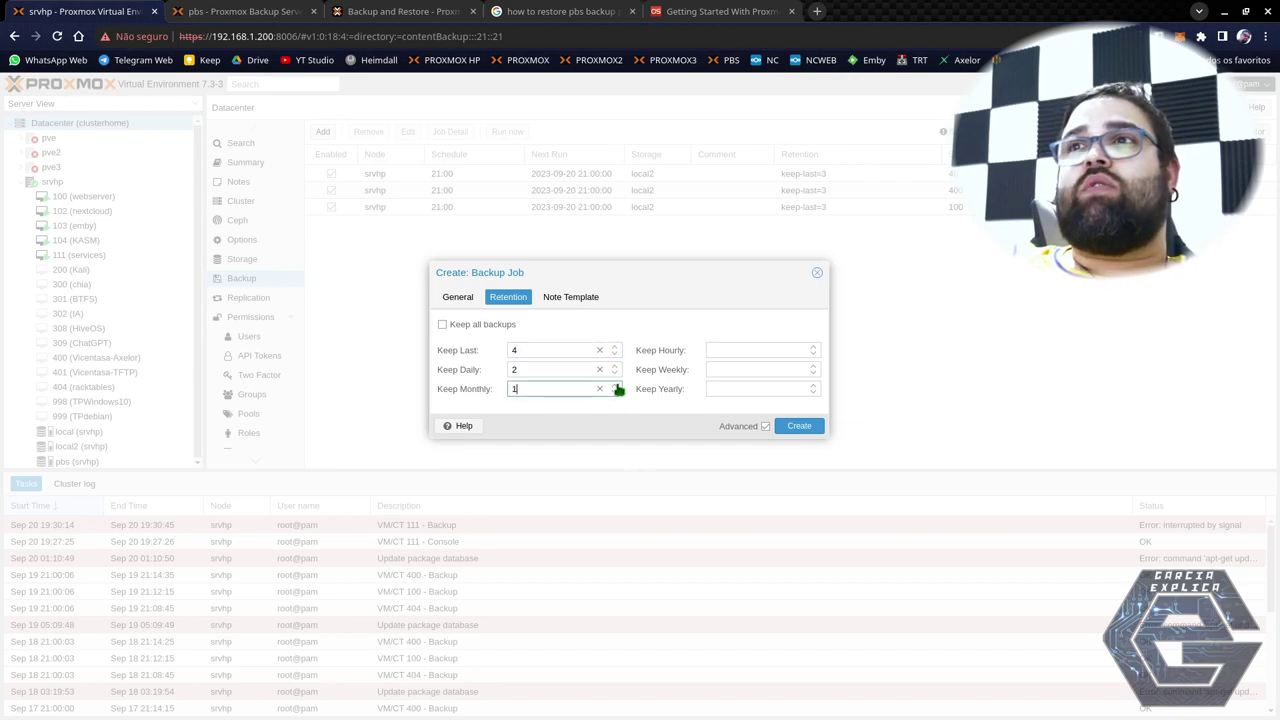
{"action": "double_click", "coordinate": [614, 346]}
{"action": "double_click", "coordinate": [614, 366]}
{"action": "left_click", "coordinate": [616, 386]}
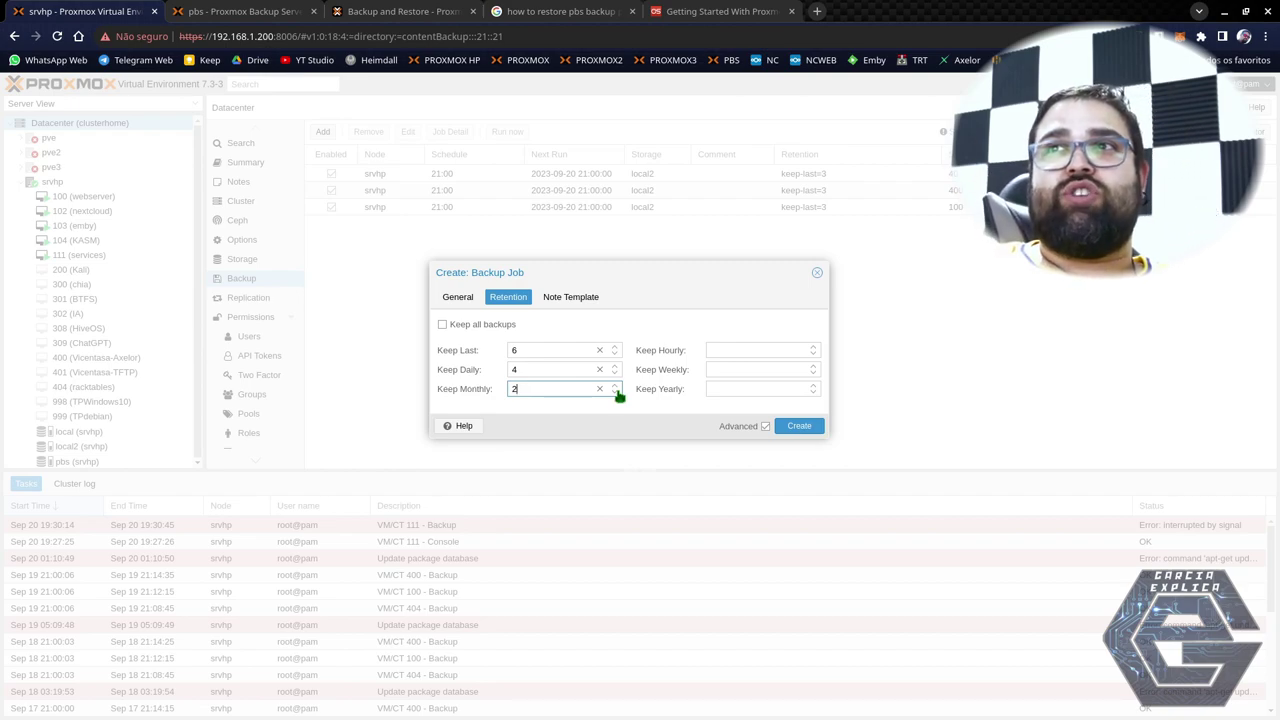
{"action": "double_click", "coordinate": [616, 355]}
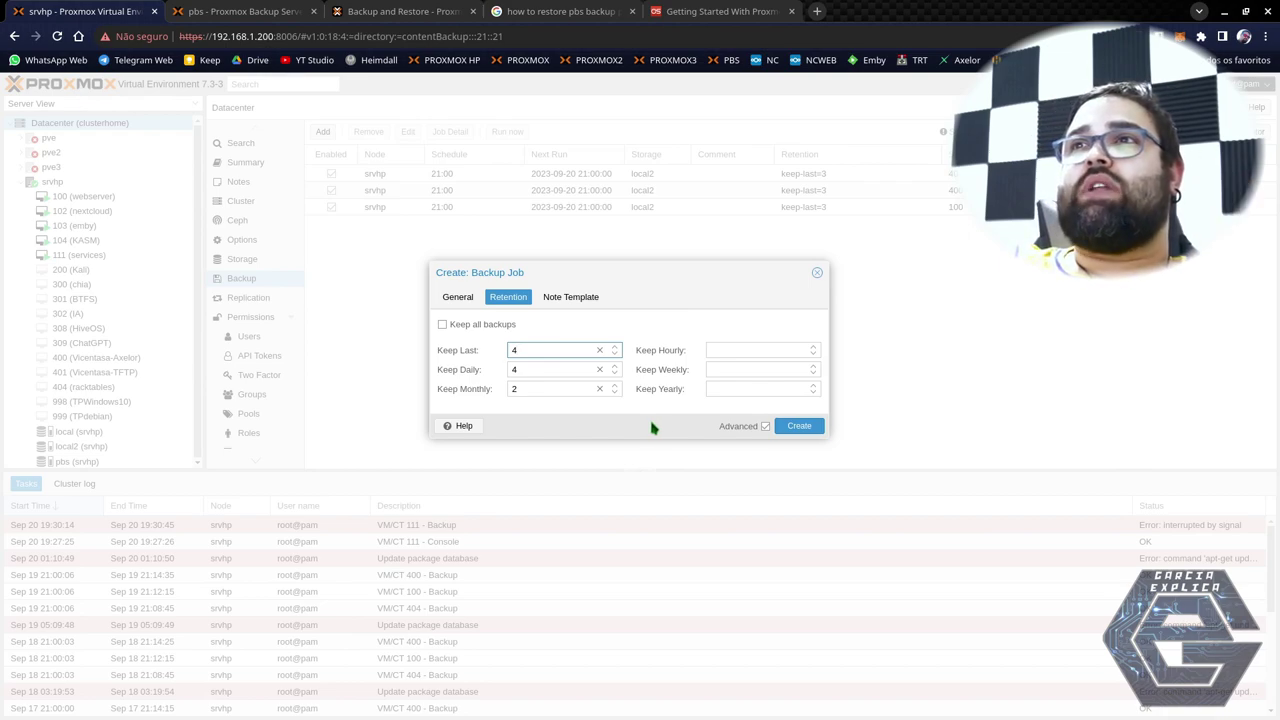
Replace the job's backup notes template with all the listed variables: {{cluster}}, {{guestname}}, {{node}}, {{vmid}}.
{"action": "left_click", "coordinate": [576, 297]}
{"action": "left_click", "coordinate": [647, 371]}
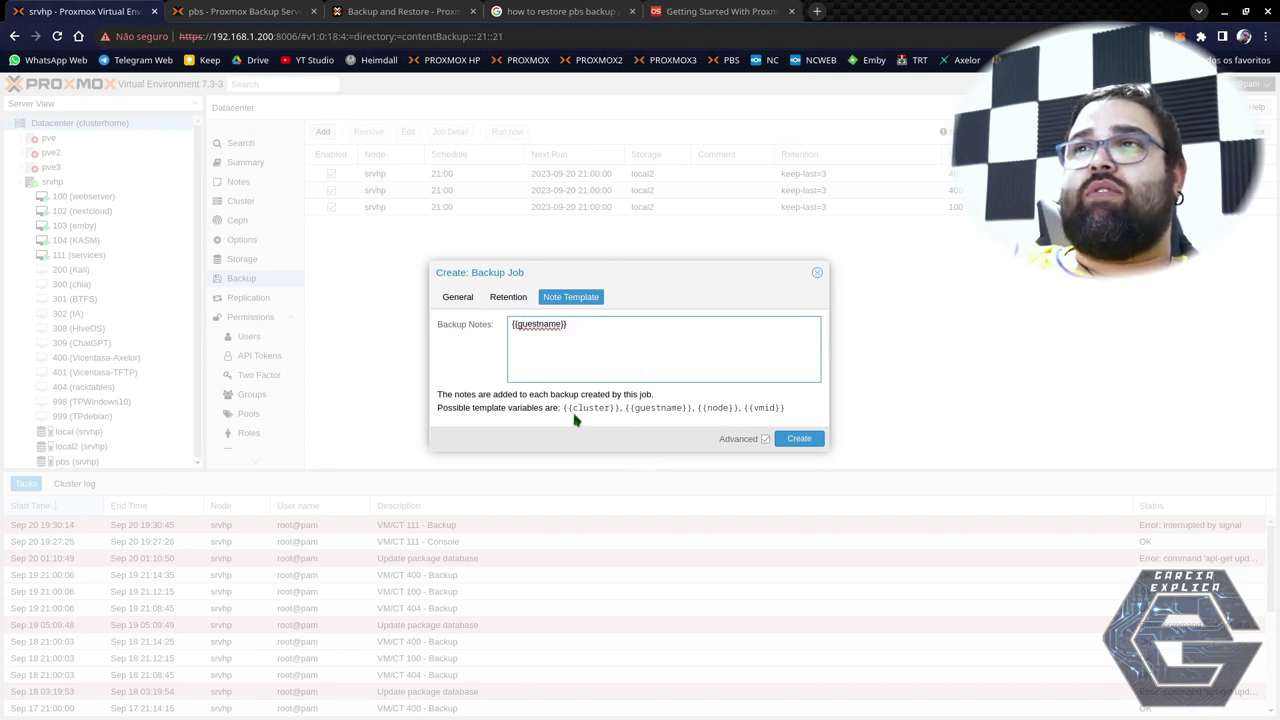
{"action": "left_click_drag", "start_coordinate": [563, 408], "coordinate": [796, 418]}
{"action": "key", "text": "ctrl+c"}
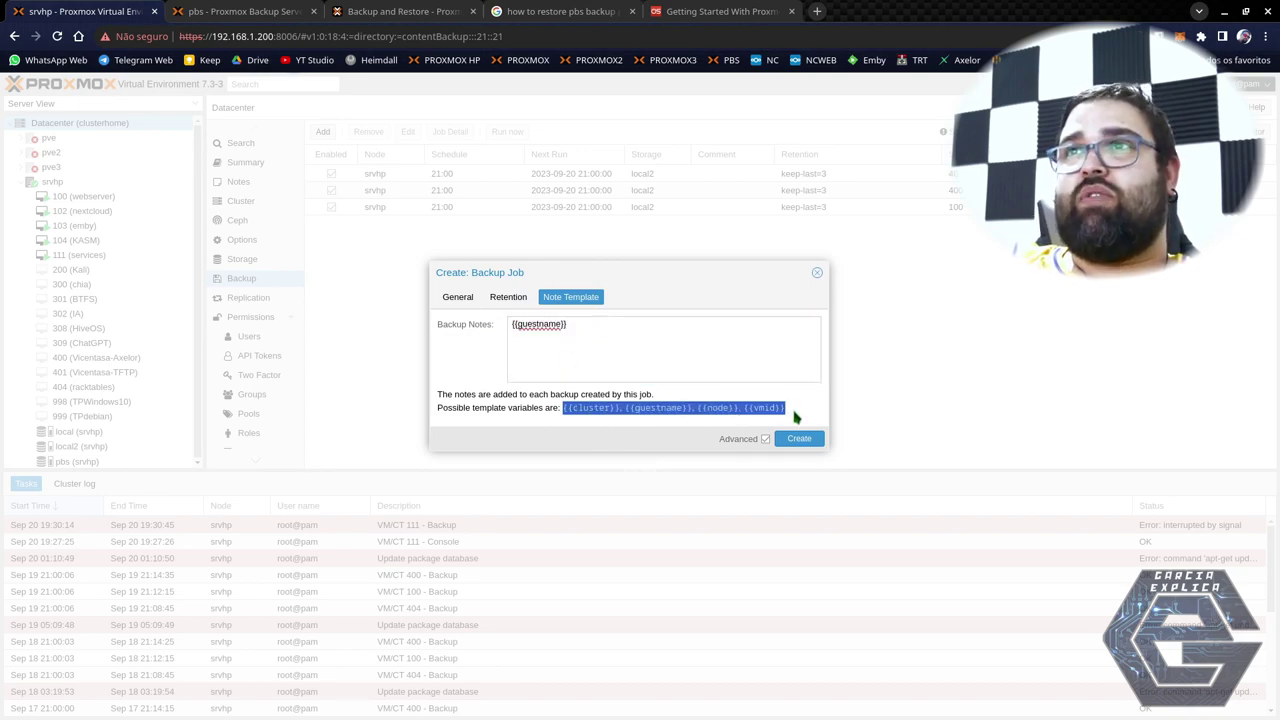
{"action": "left_click", "coordinate": [648, 333]}
{"action": "key", "text": "ctrl+a"}
{"action": "key", "text": "ctrl+v"}
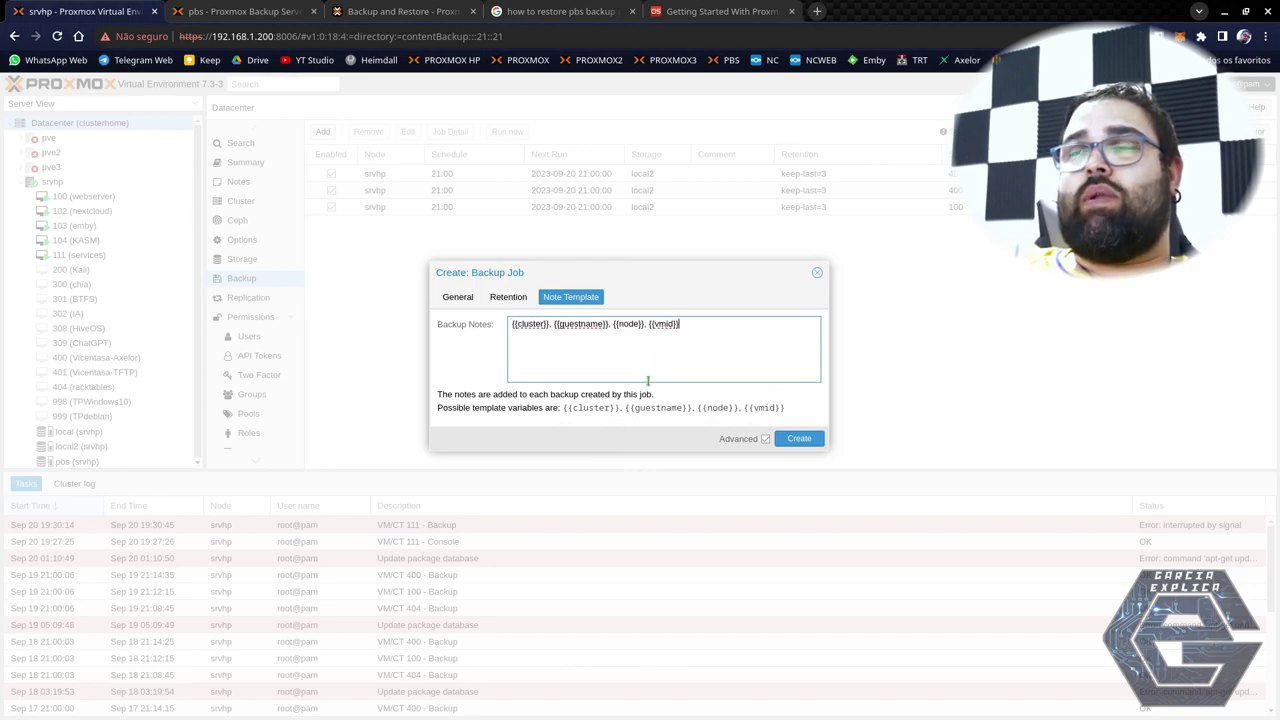
Change the notes template to "{{cluster}} - {{guestname}} -> {{node}}, {{vmid}}" and discard the new backup job without creating it.
{"action": "type", "text": "-"}
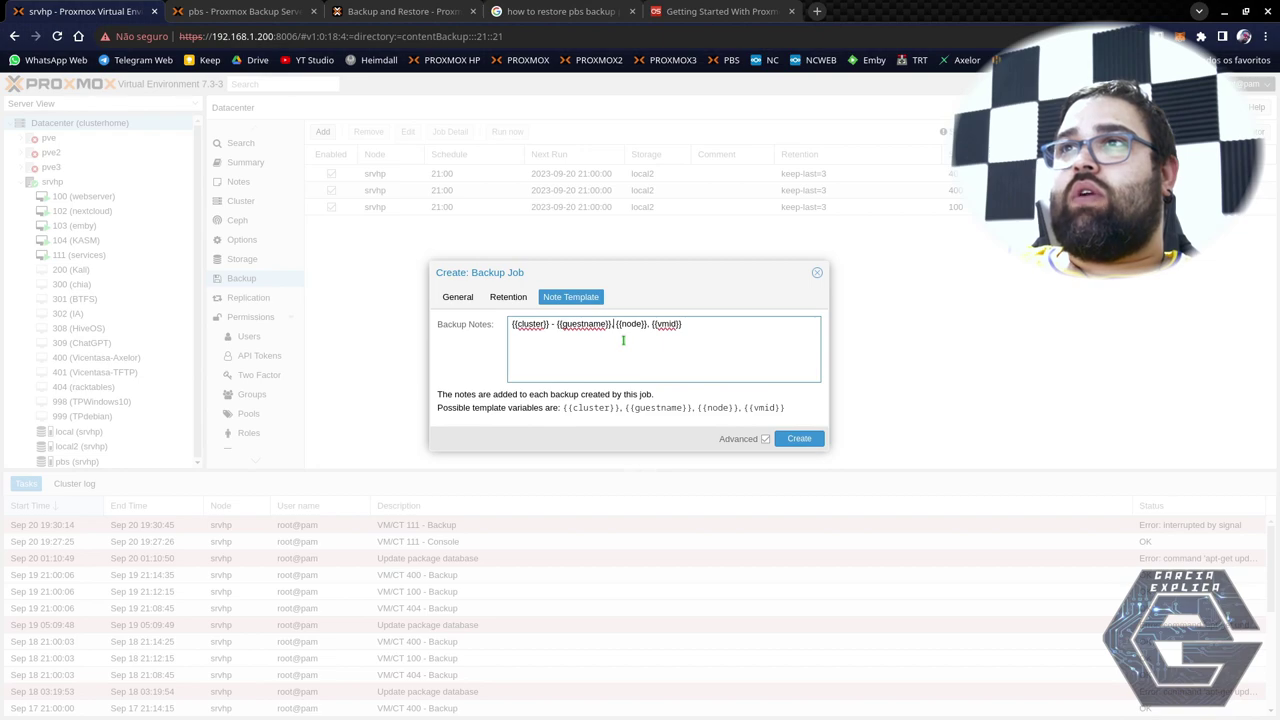
{"action": "type", "text": "-"}
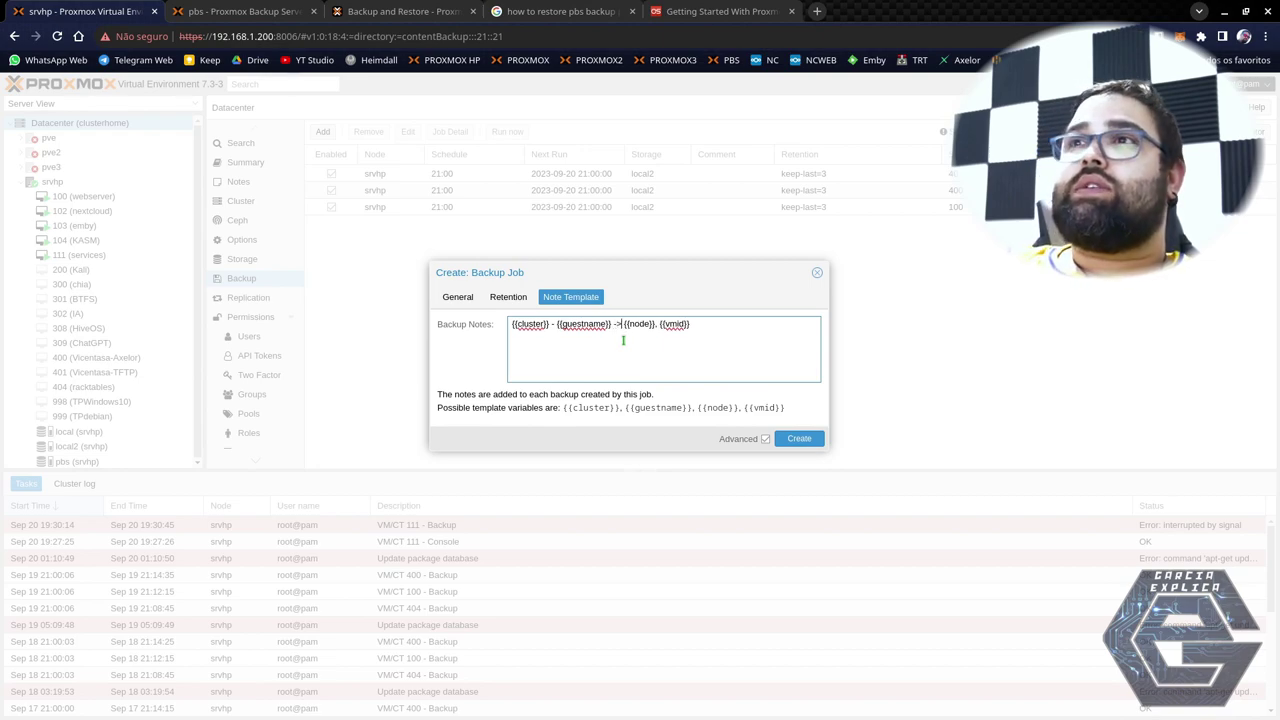
{"action": "type", "text": ">"}
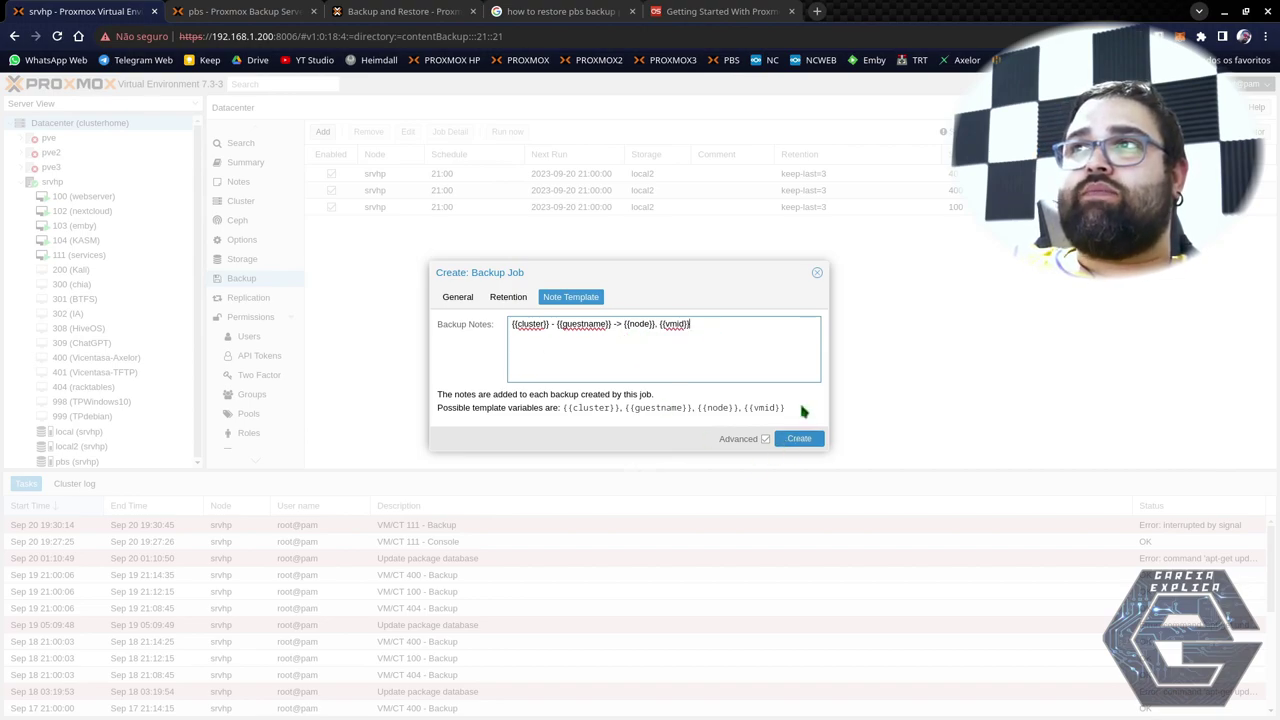
{"action": "left_click", "coordinate": [817, 273]}
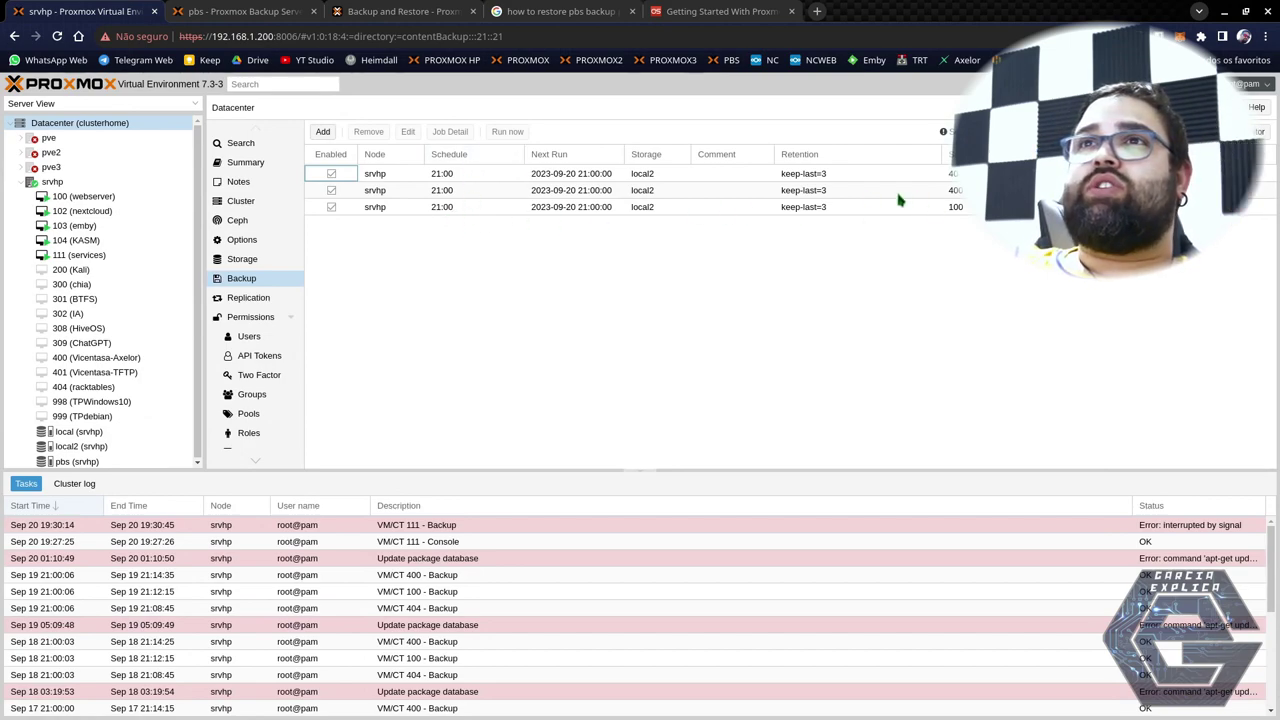
Remove the first two scheduled backup jobs on srvhp, keeping only the job for VM 100.
{"action": "left_click", "coordinate": [335, 178]}
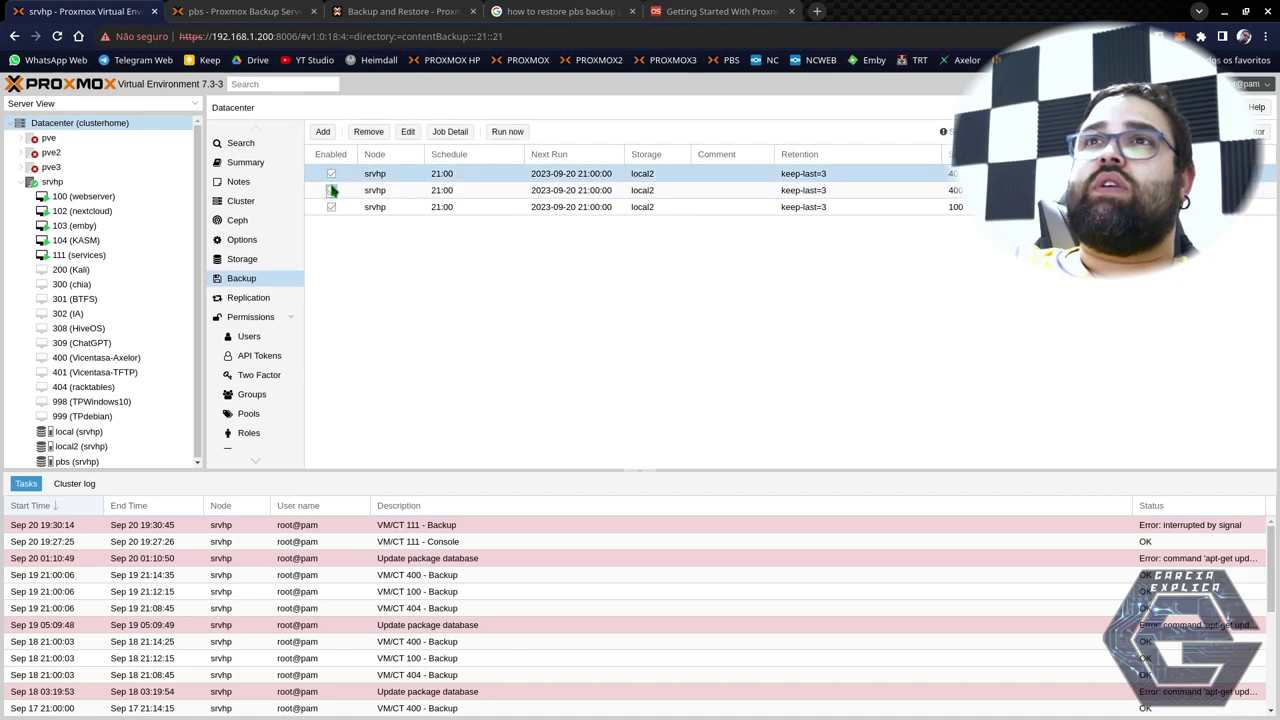
{"action": "left_click", "coordinate": [335, 206]}
{"action": "left_click", "coordinate": [339, 190]}
{"action": "left_click", "coordinate": [367, 176]}
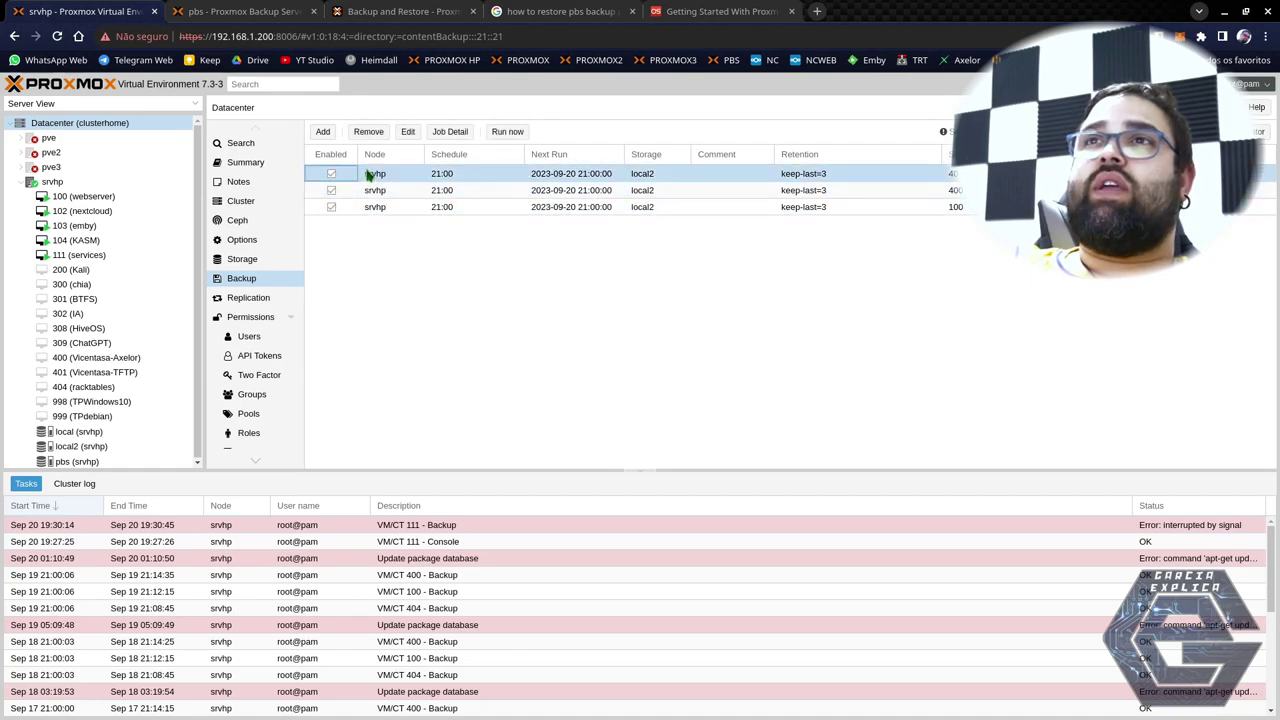
{"action": "left_click", "coordinate": [369, 133]}
{"action": "left_click", "coordinate": [612, 424]}
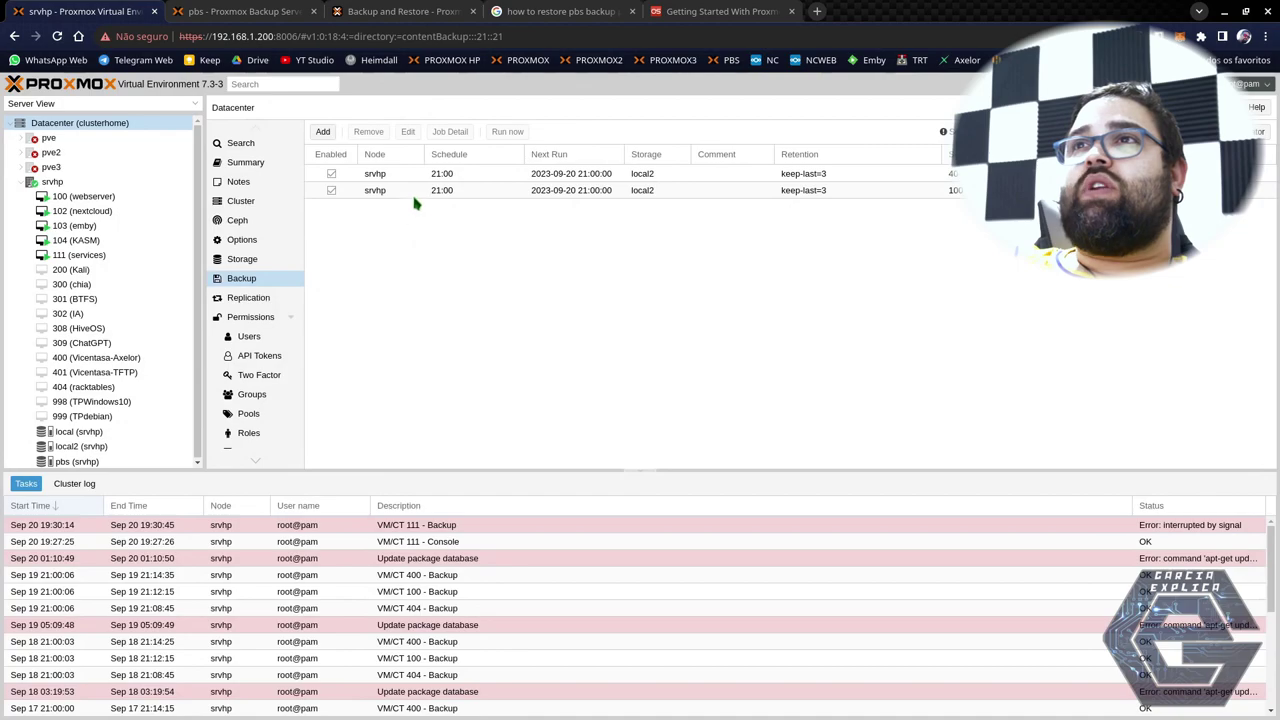
{"action": "left_click", "coordinate": [403, 177]}
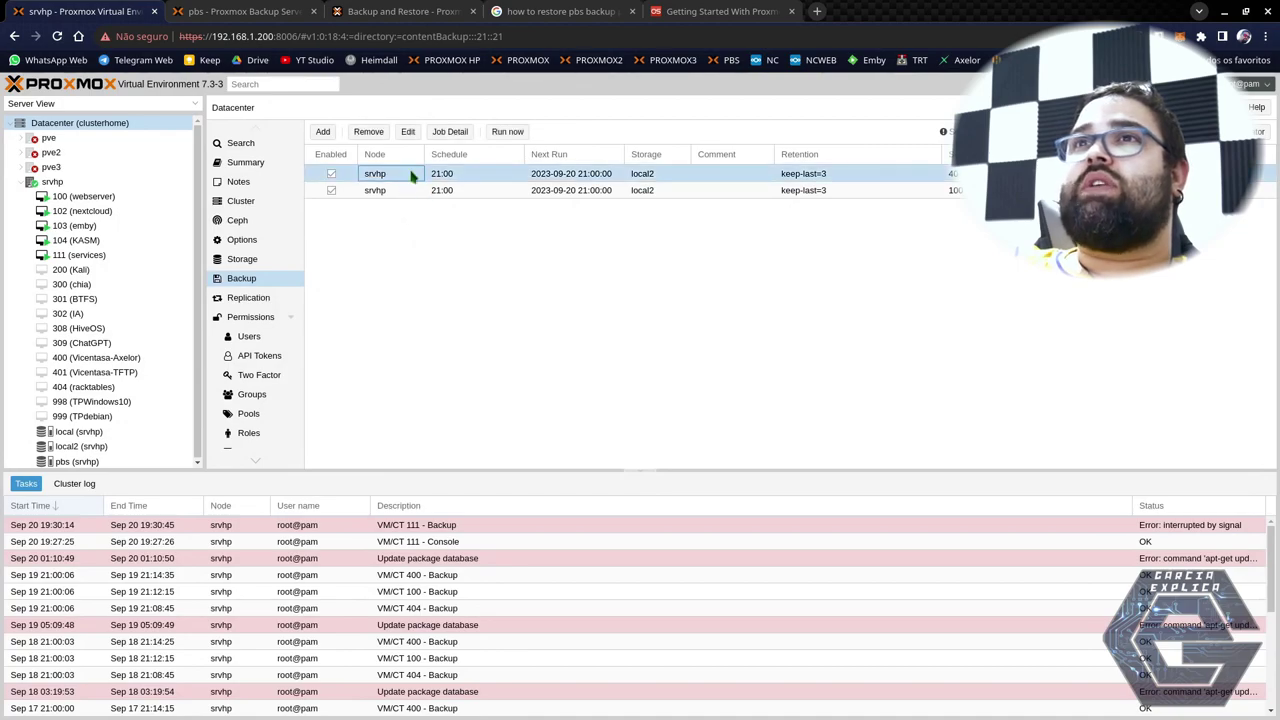
{"action": "left_click", "coordinate": [369, 133]}
{"action": "left_click", "coordinate": [605, 424]}
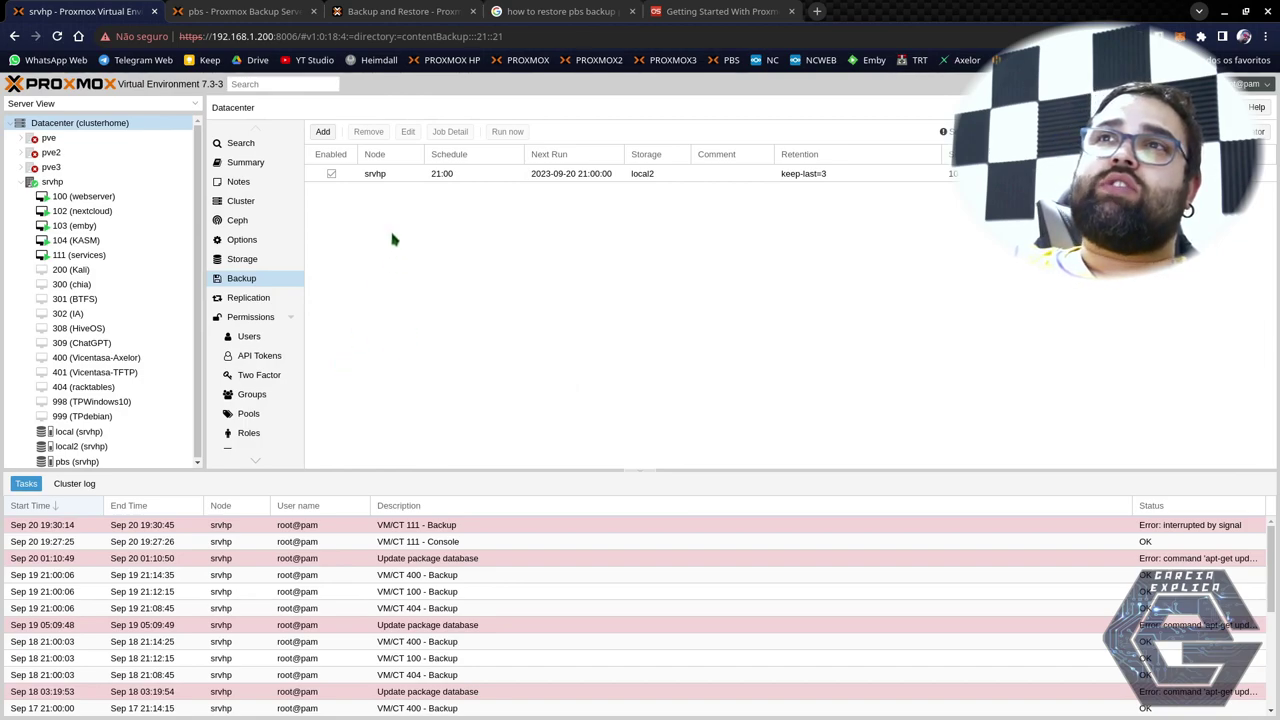
Review the remaining backup job's node, VM selection, retention, storage, schedule and next run.
{"action": "left_click", "coordinate": [379, 178]}
{"action": "left_click", "coordinate": [950, 177]}
{"action": "left_click", "coordinate": [822, 181]}
{"action": "left_click", "coordinate": [660, 178]}
{"action": "left_click", "coordinate": [458, 176]}
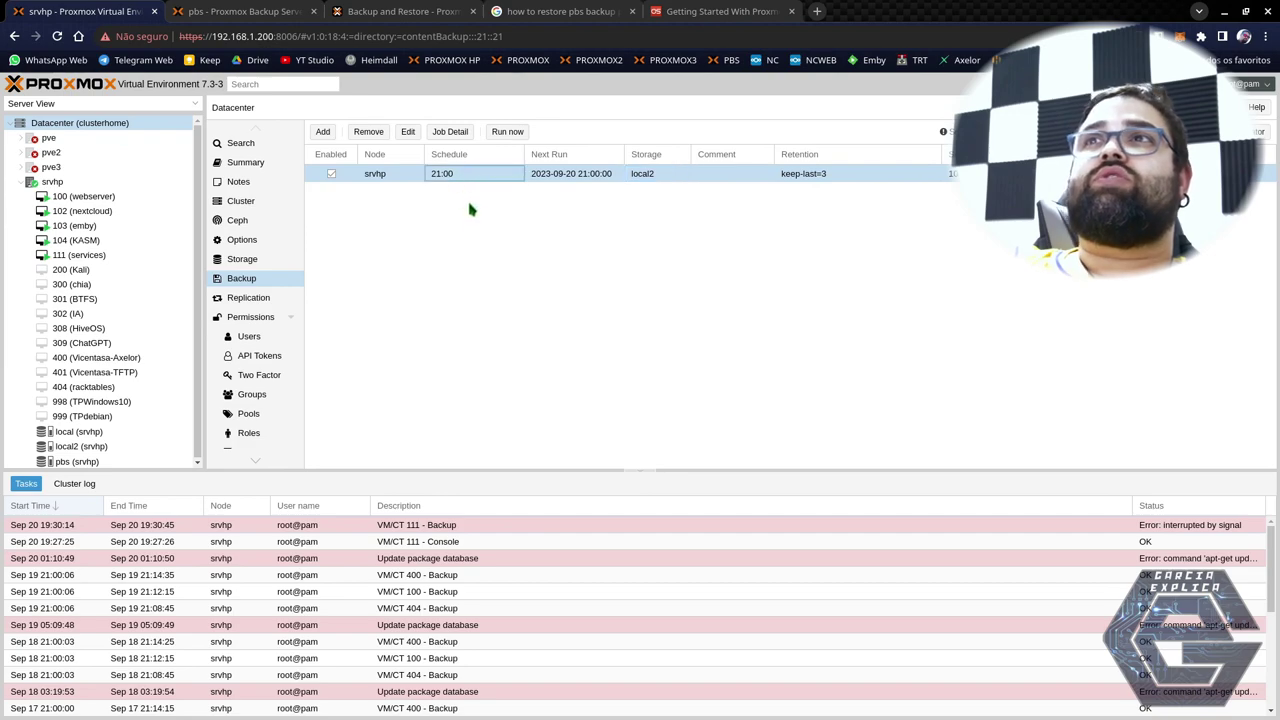
{"action": "left_click", "coordinate": [562, 176]}
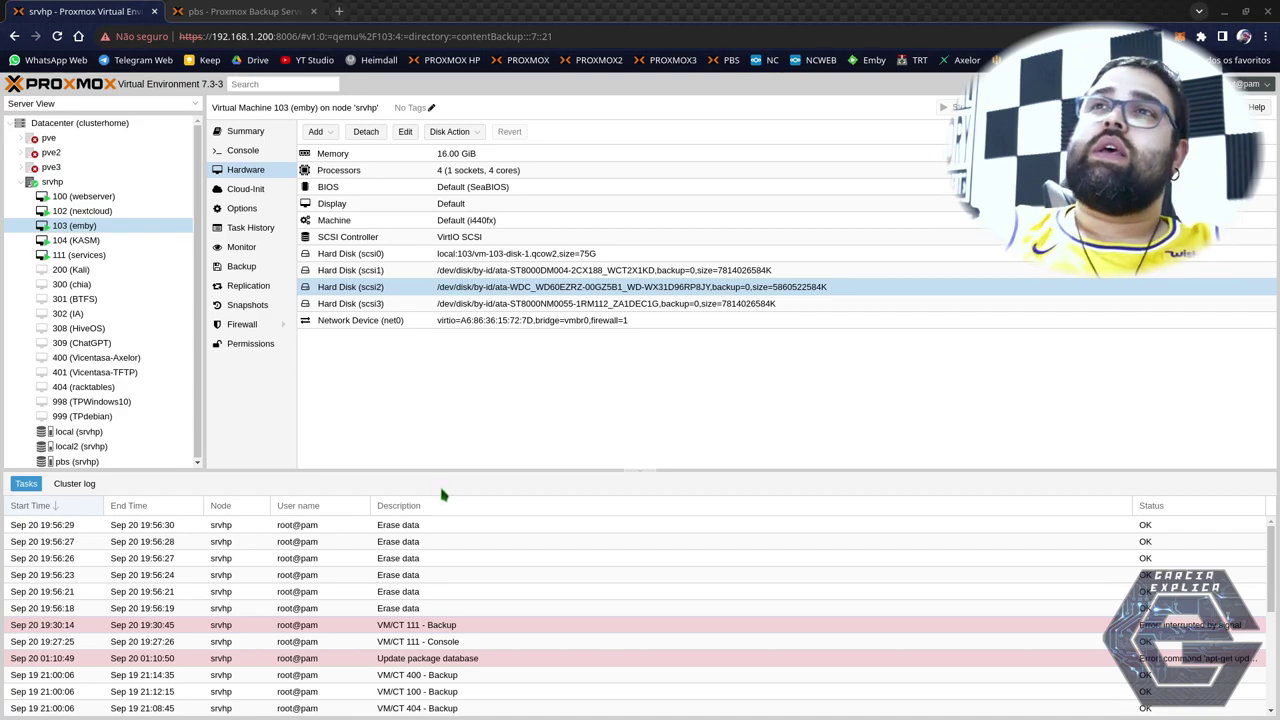
Turn the Backup option of VM 103 (emby)'s hard disk scsi1 on and back off, saving each change.
{"action": "left_click", "coordinate": [418, 276]}
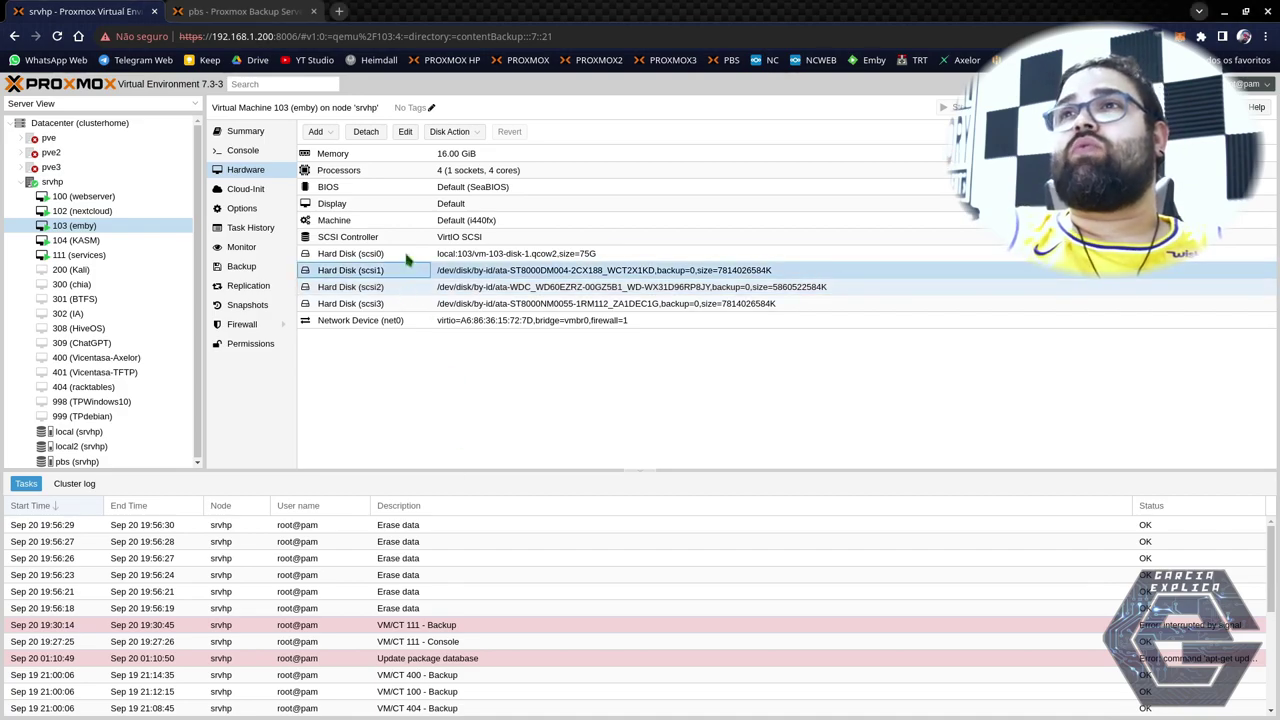
{"action": "left_click", "coordinate": [405, 132]}
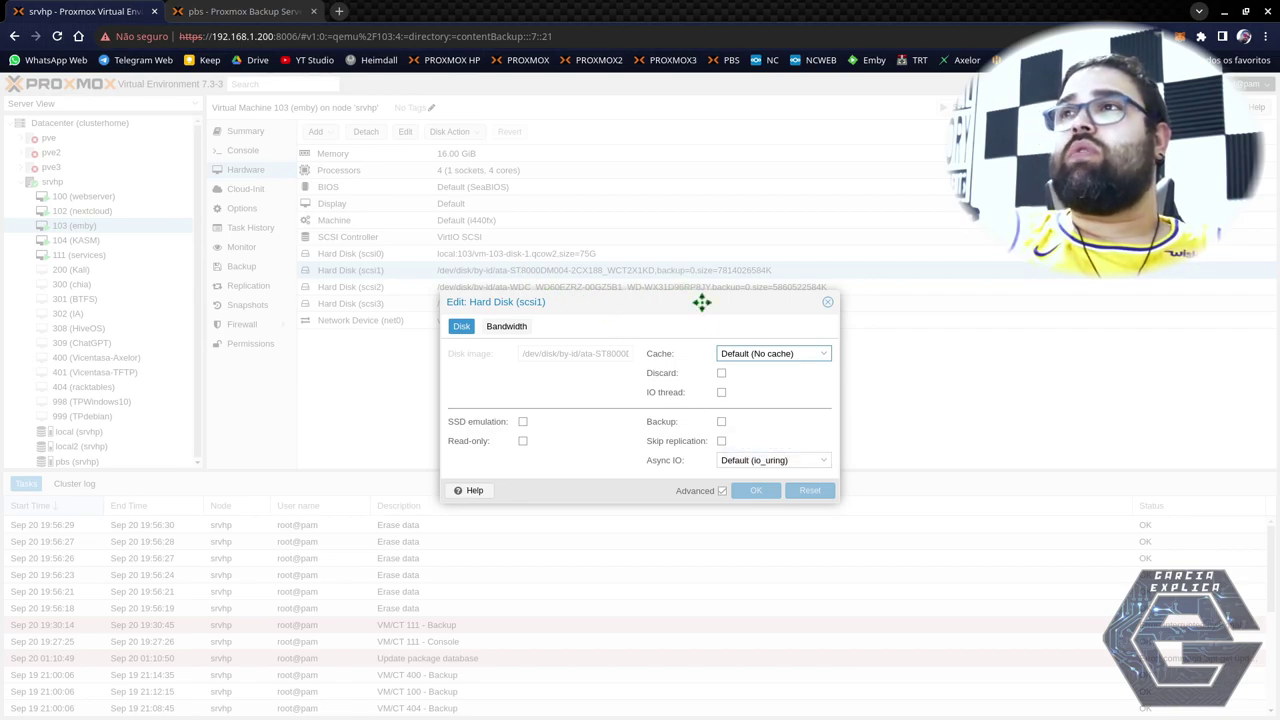
{"action": "left_click", "coordinate": [721, 421]}
{"action": "left_click", "coordinate": [750, 490]}
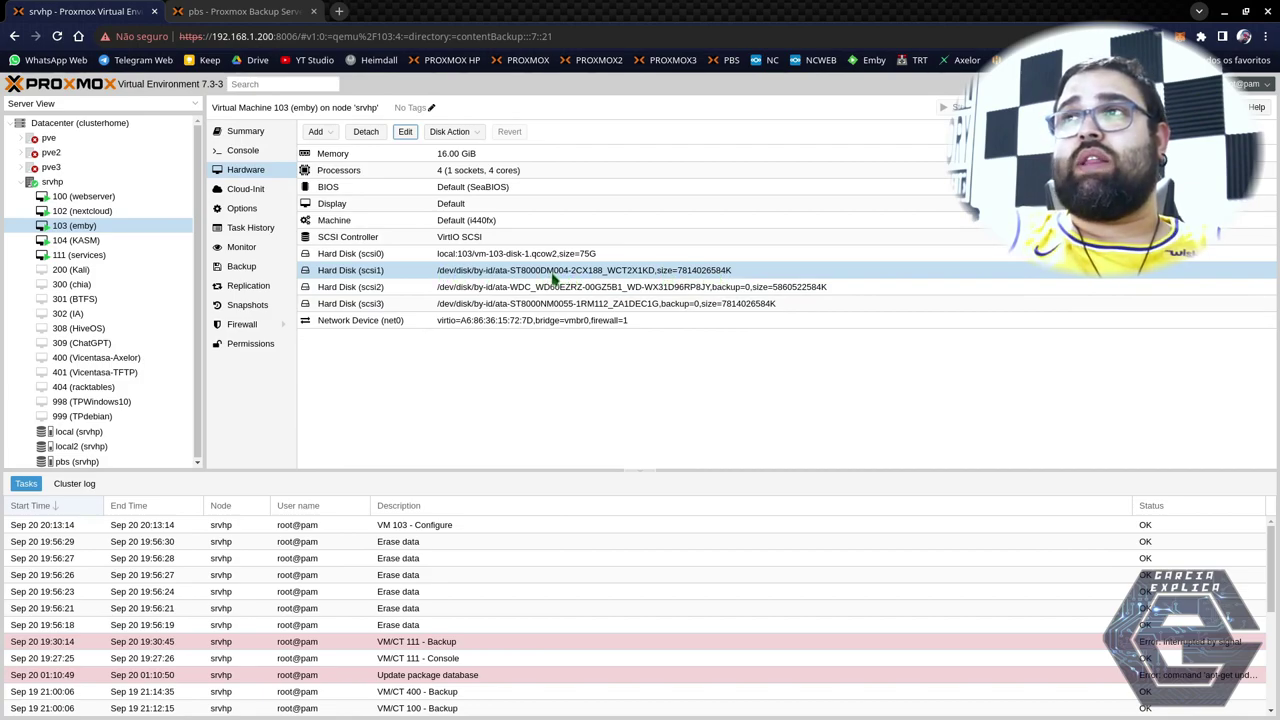
{"action": "left_click", "coordinate": [405, 132]}
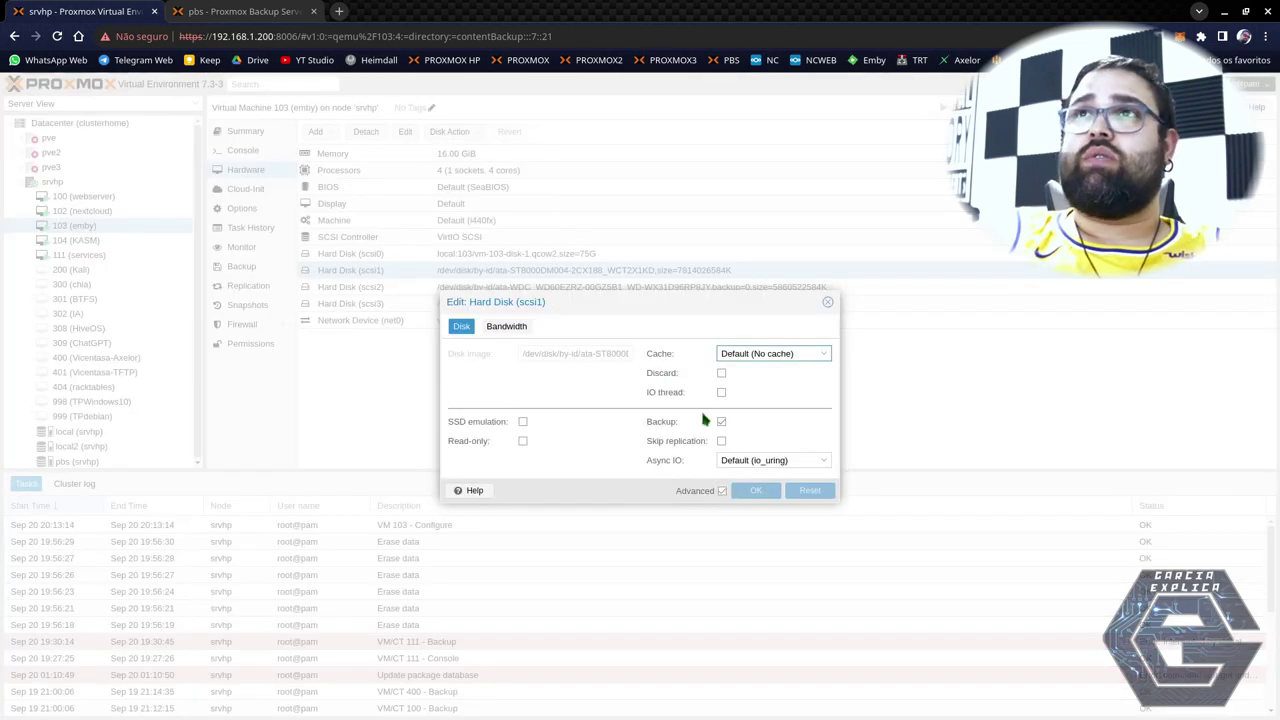
{"action": "left_click", "coordinate": [756, 490]}
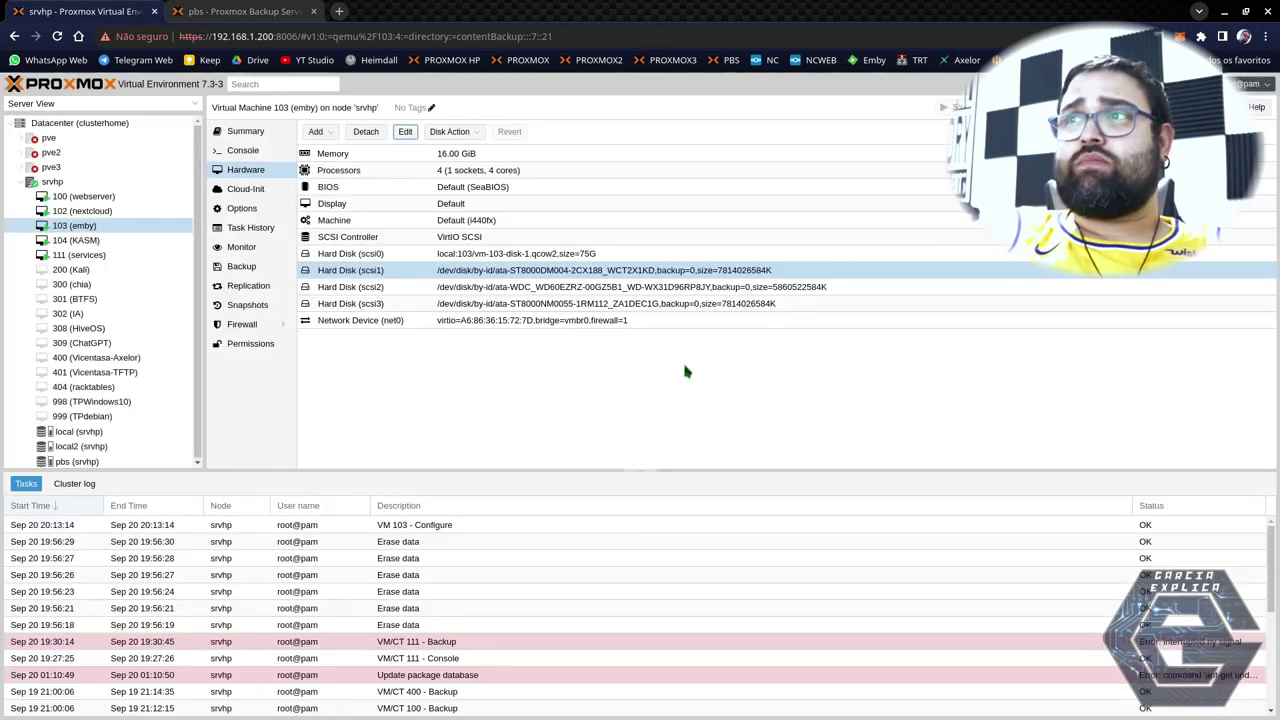